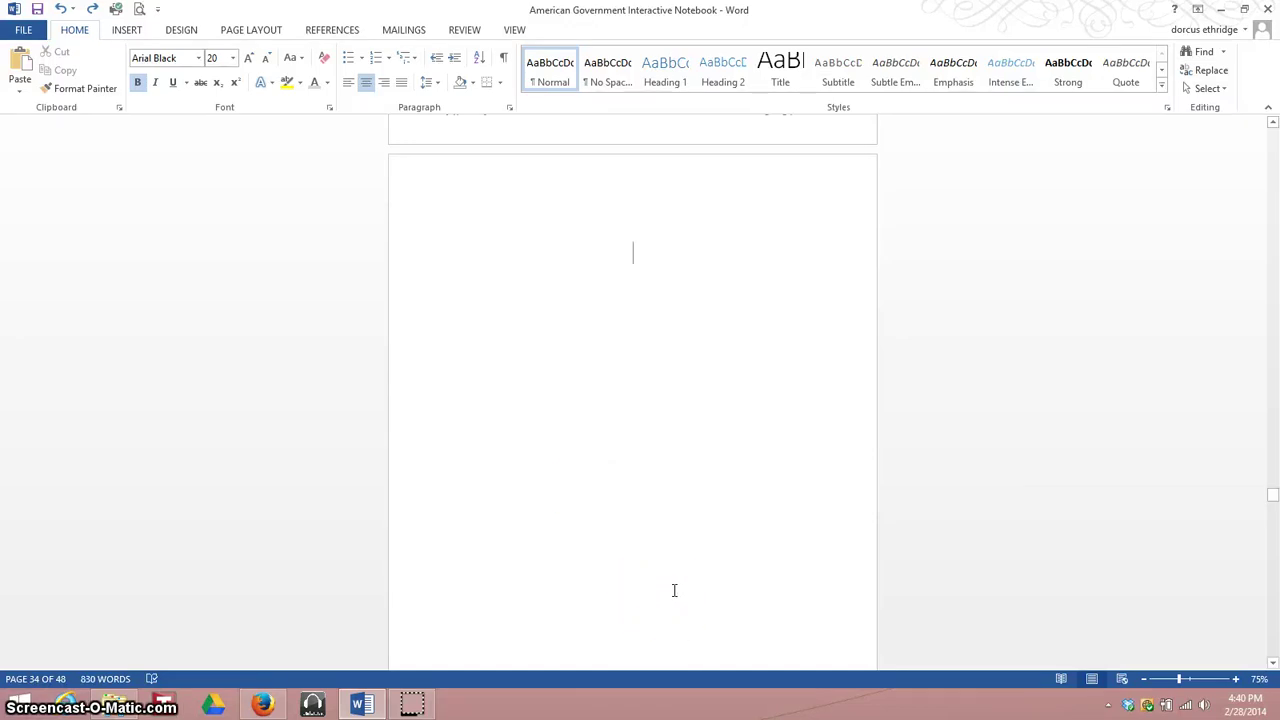
# Step: Insert a table with three columns and six rows on the blank page
pyautogui.scroll(-1, 673, 590)
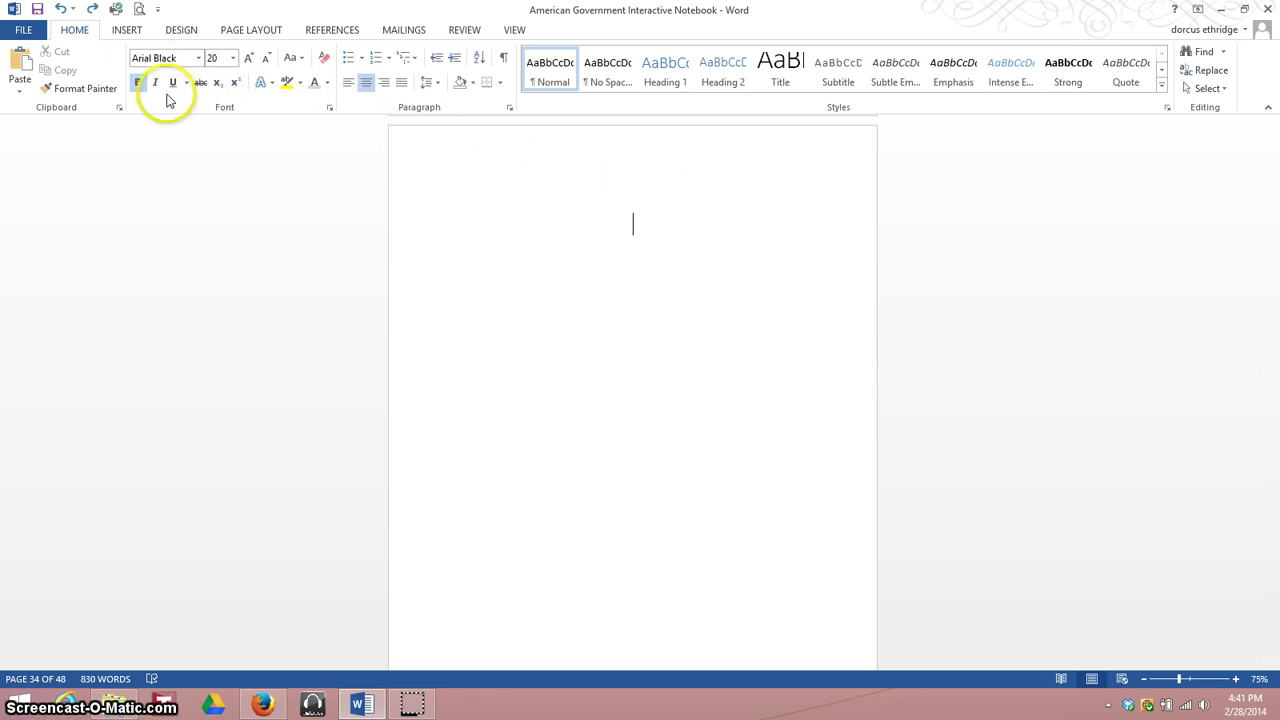
pyautogui.click(134, 30)
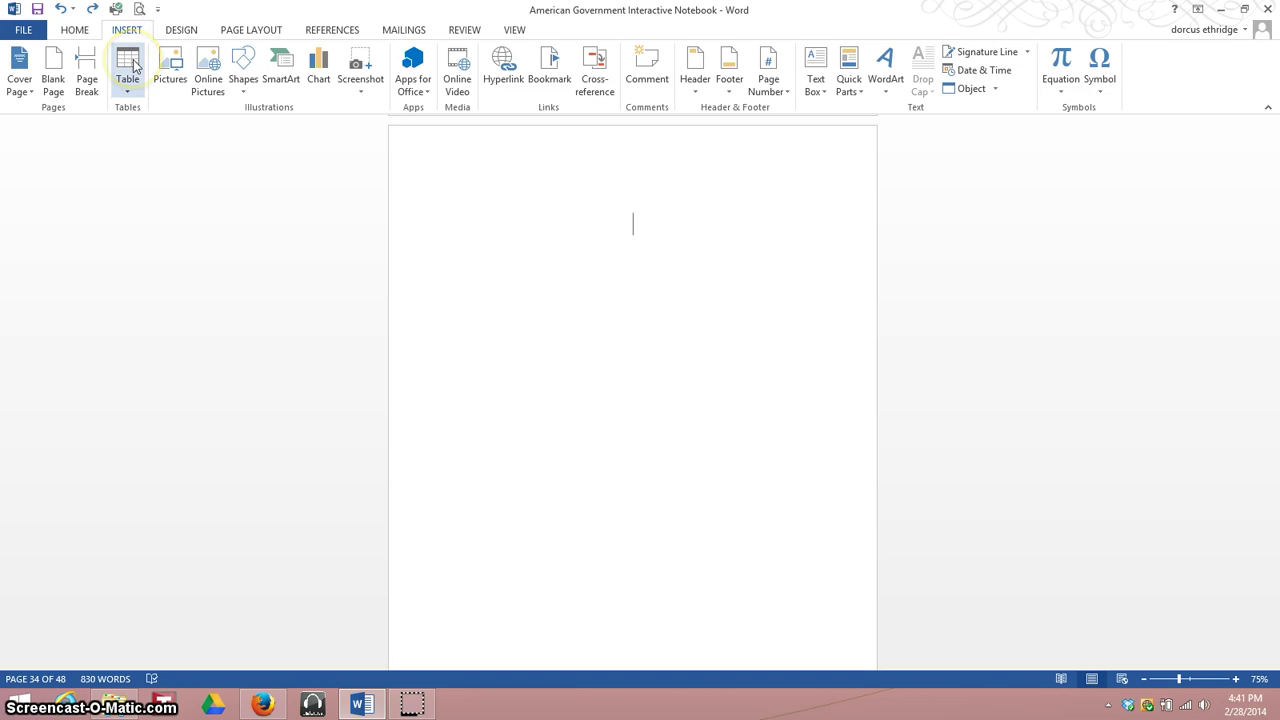
pyautogui.click(130, 68)
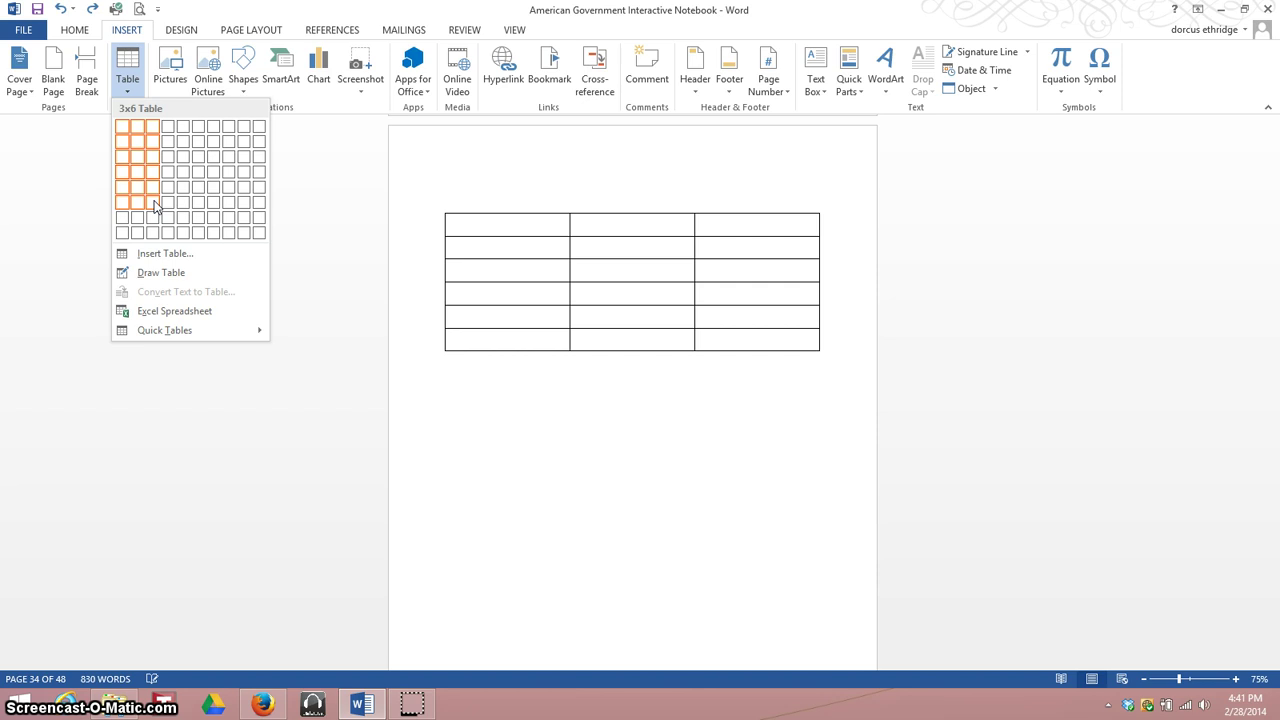
pyautogui.click(155, 206)
# Step: Stretch the table's last row down to just above the page footer
pyautogui.scroll(-1, 749, 383)
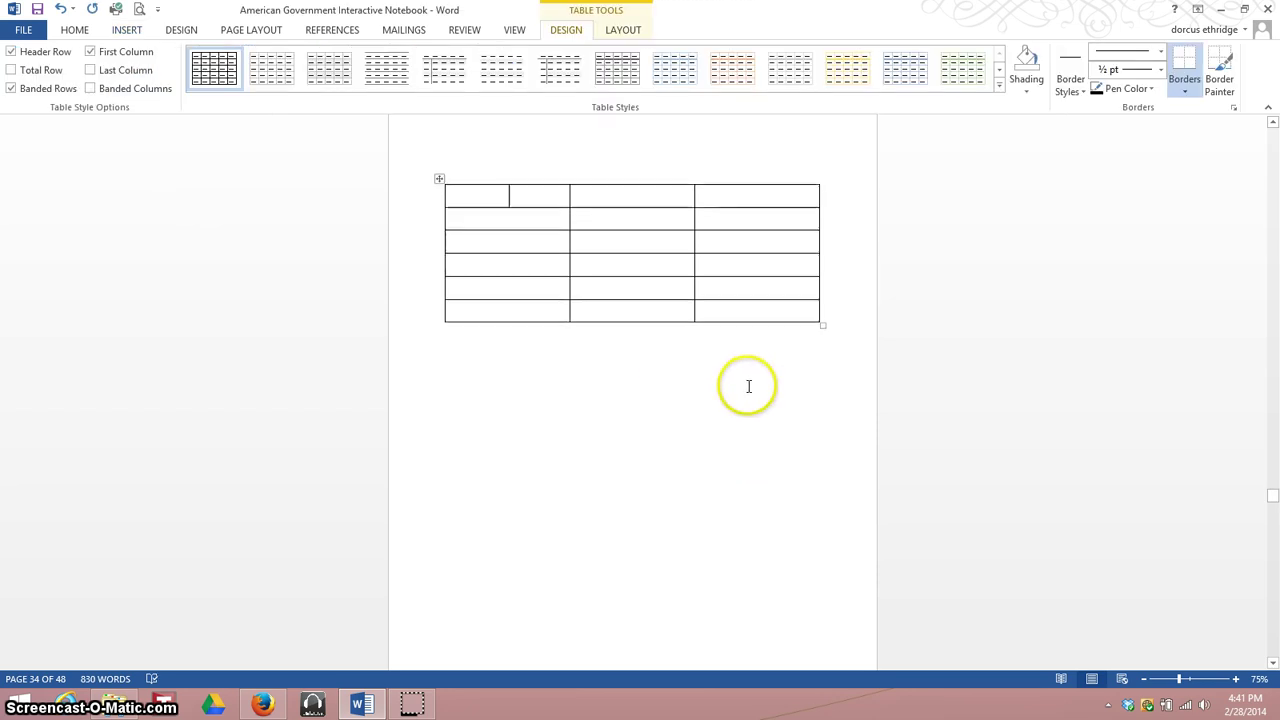
pyautogui.scroll(-1, 749, 386)
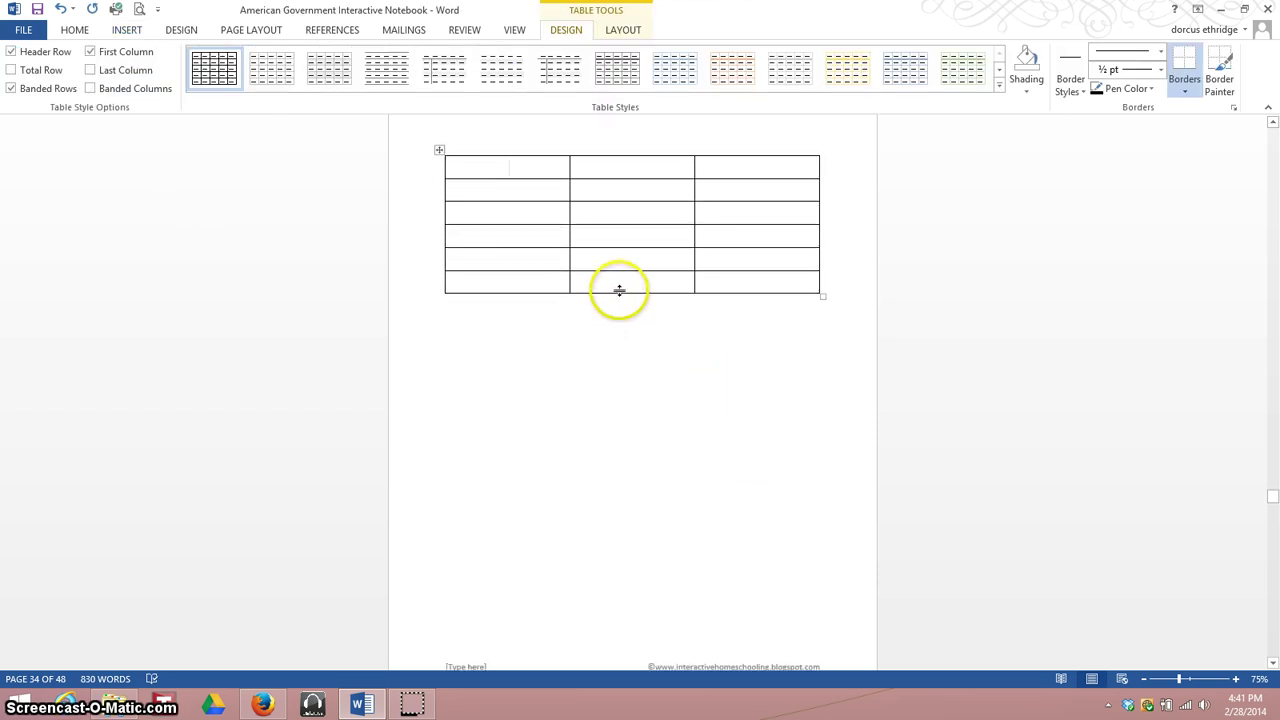
pyautogui.scroll(-1, 620, 293)
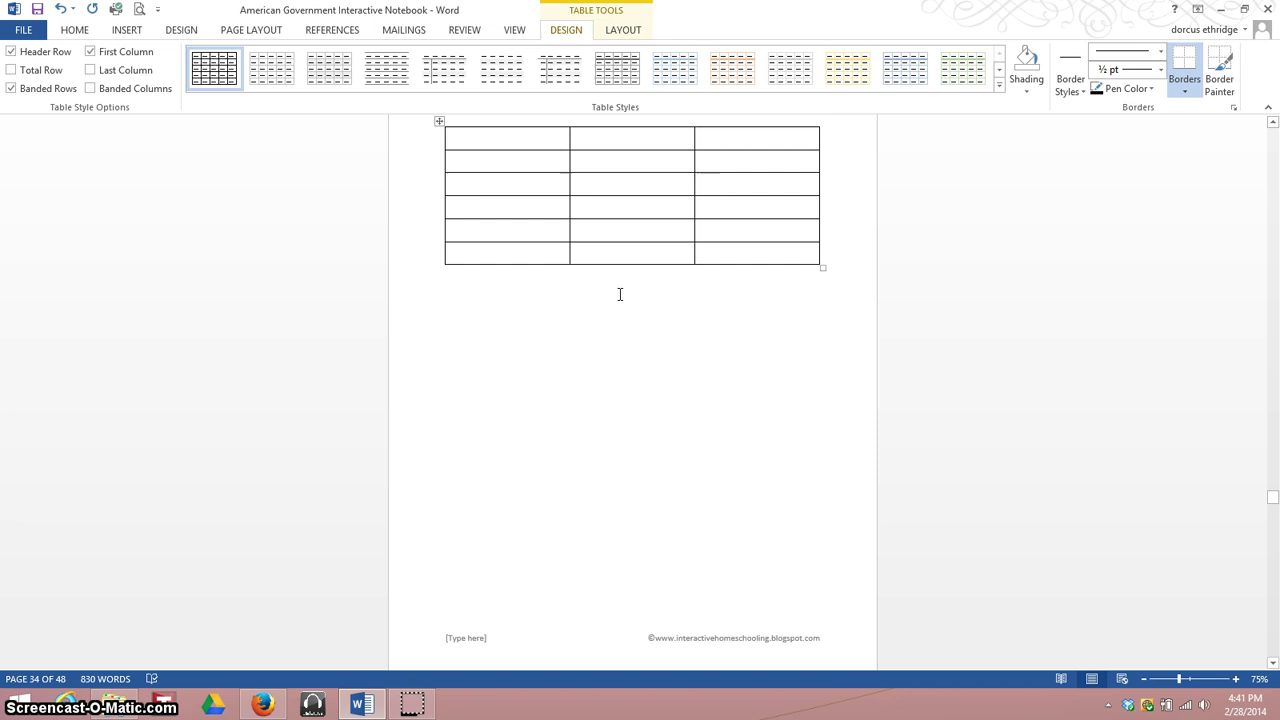
pyautogui.click(619, 261)
pyautogui.moveTo(614, 263); pyautogui.dragTo(617, 607)
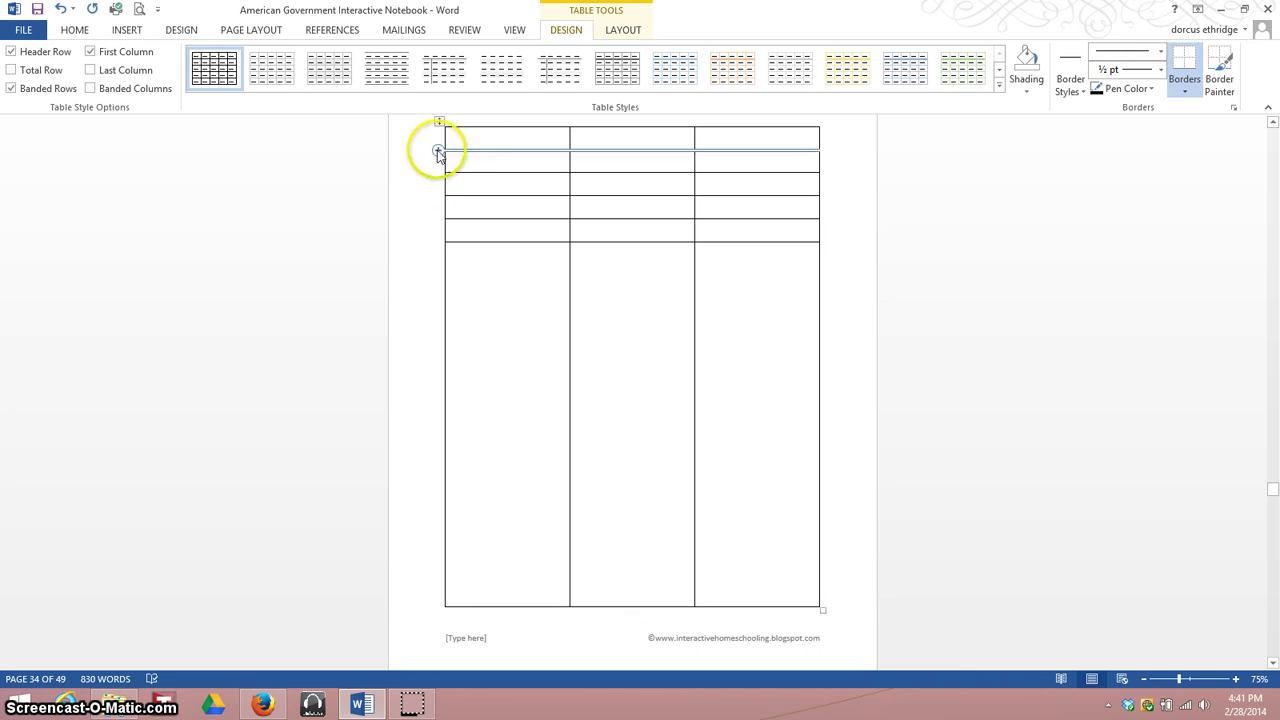
# Step: Distribute all six table rows evenly, and narrow the first column to a slim strip while widening the second
pyautogui.click(434, 139)
pyautogui.moveTo(426, 163); pyautogui.dragTo(424, 289)
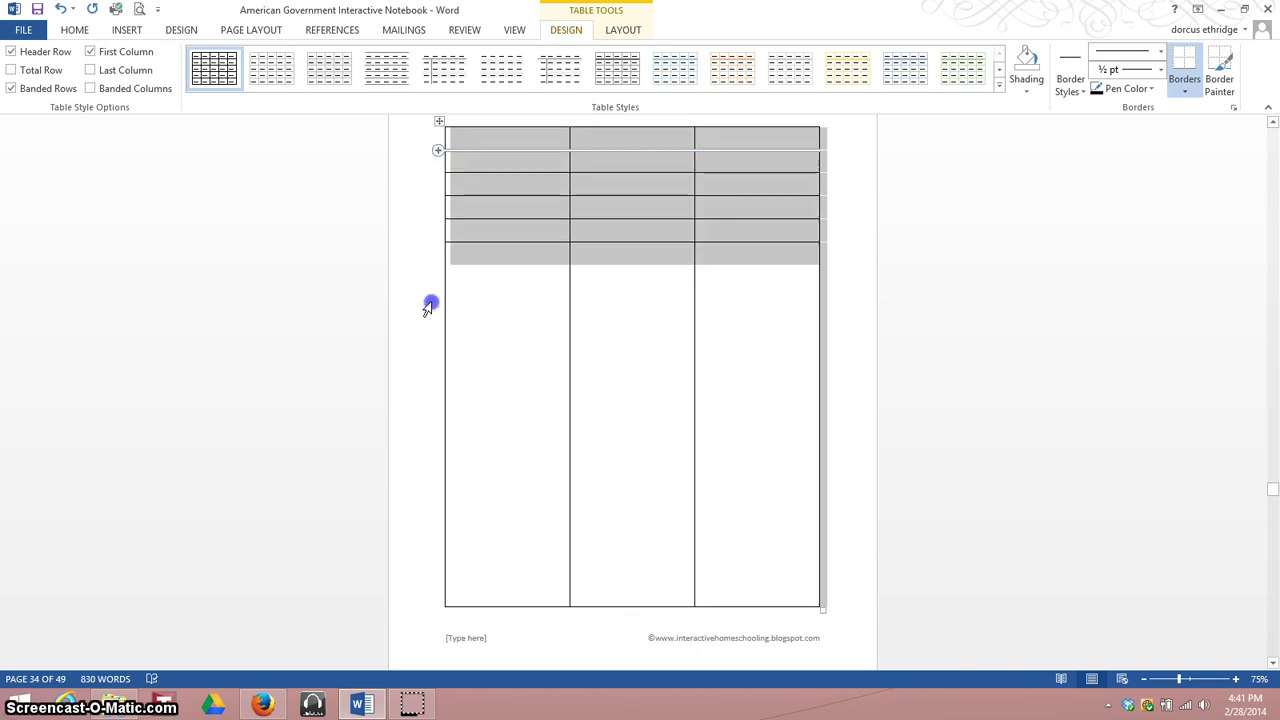
pyautogui.rightClick(758, 258)
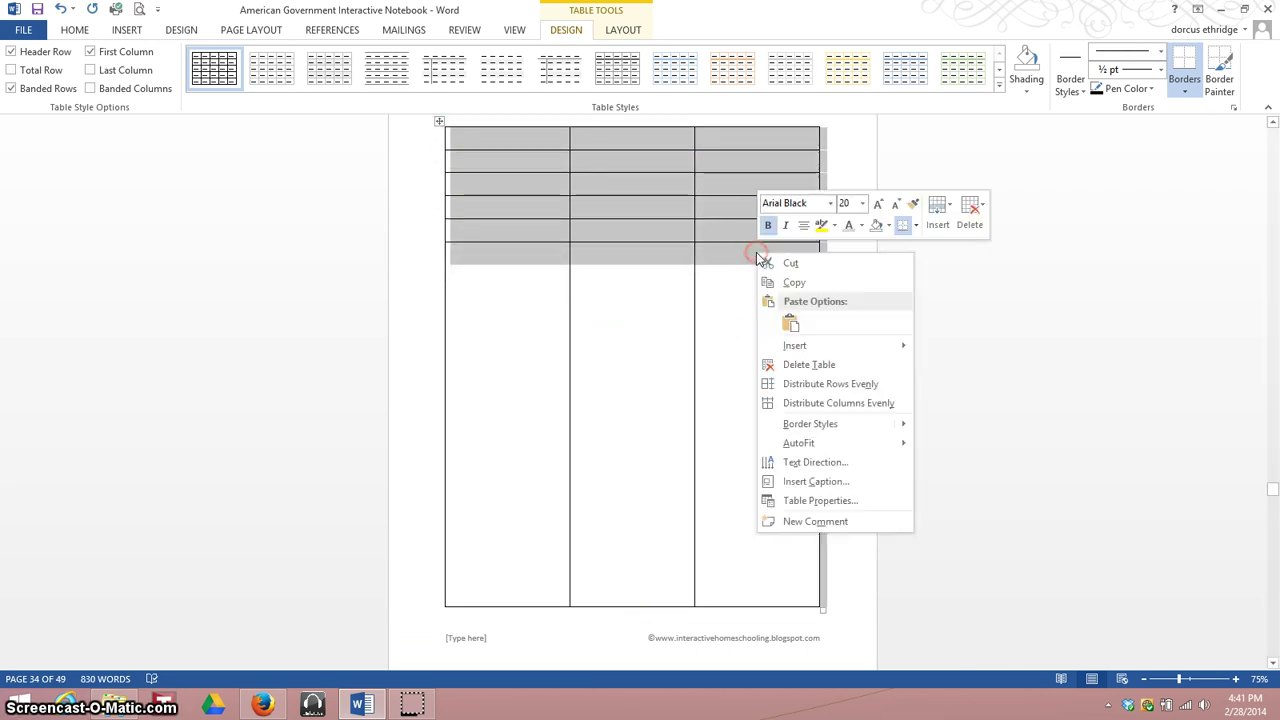
pyautogui.click(806, 386)
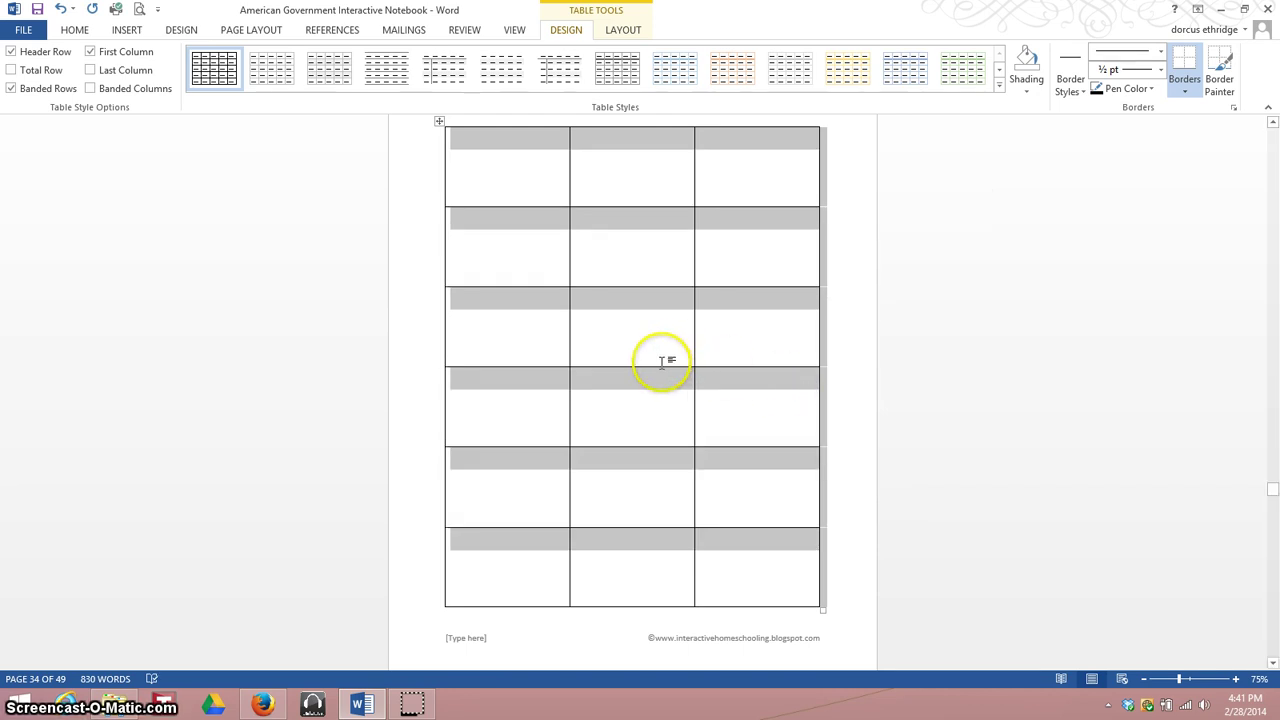
pyautogui.click(657, 345)
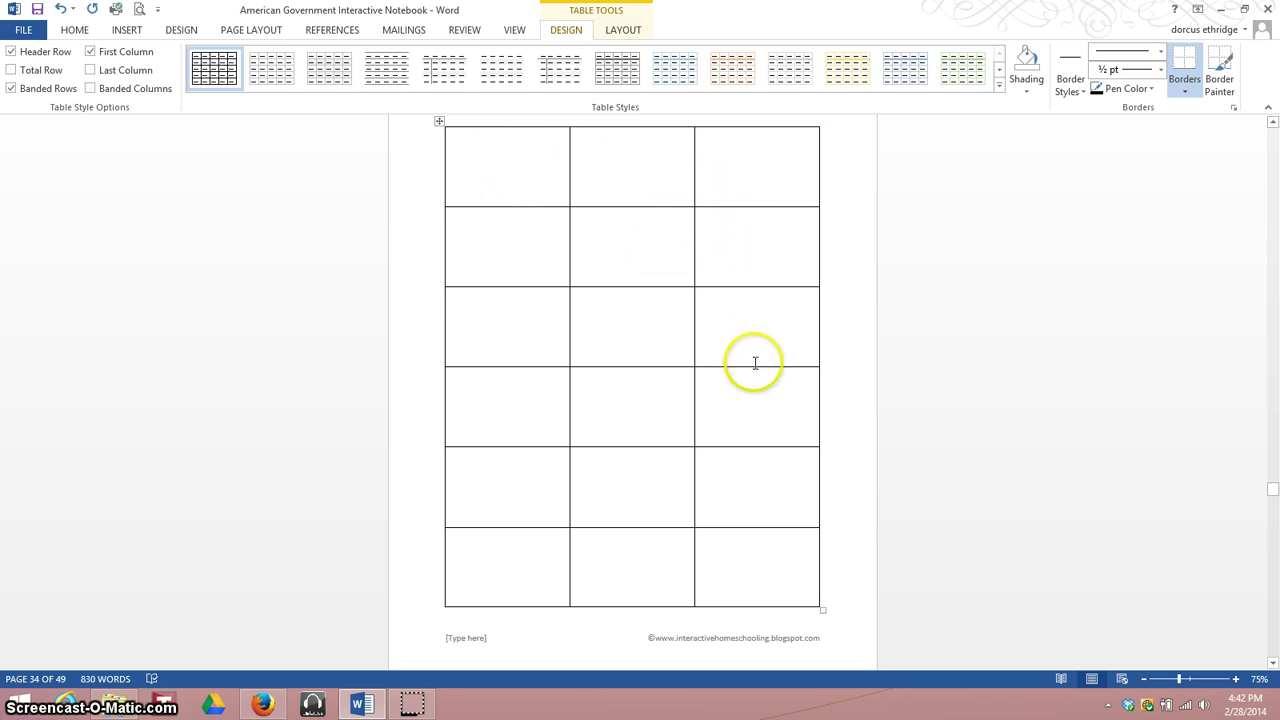
pyautogui.moveTo(569, 163); pyautogui.dragTo(481, 167)
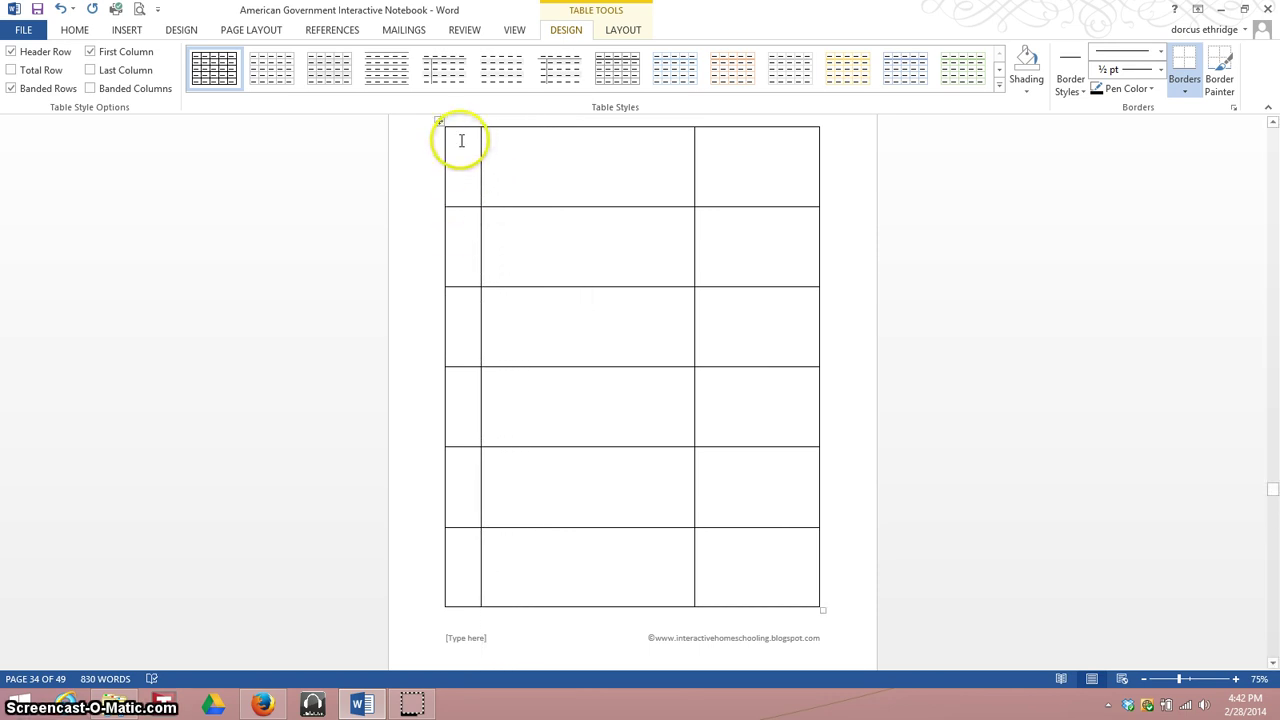
pyautogui.scroll(1, 457, 194)
pyautogui.moveTo(467, 150)
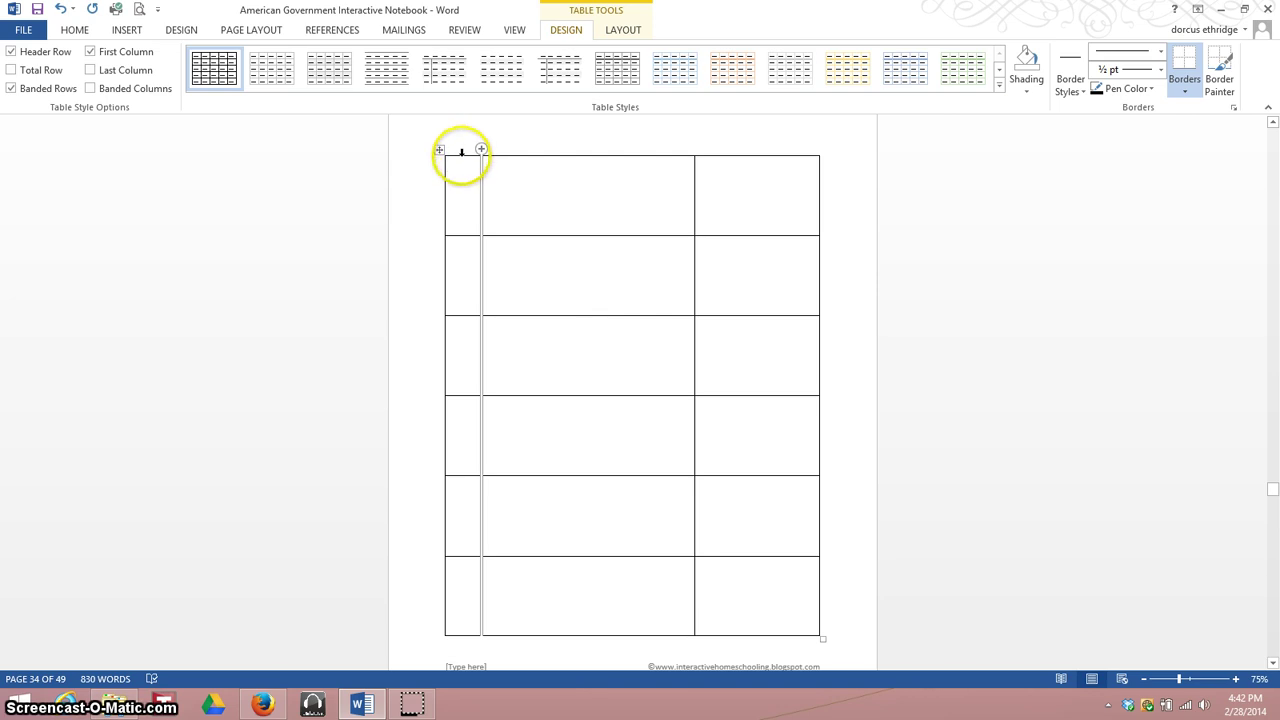
pyautogui.click(461, 152)
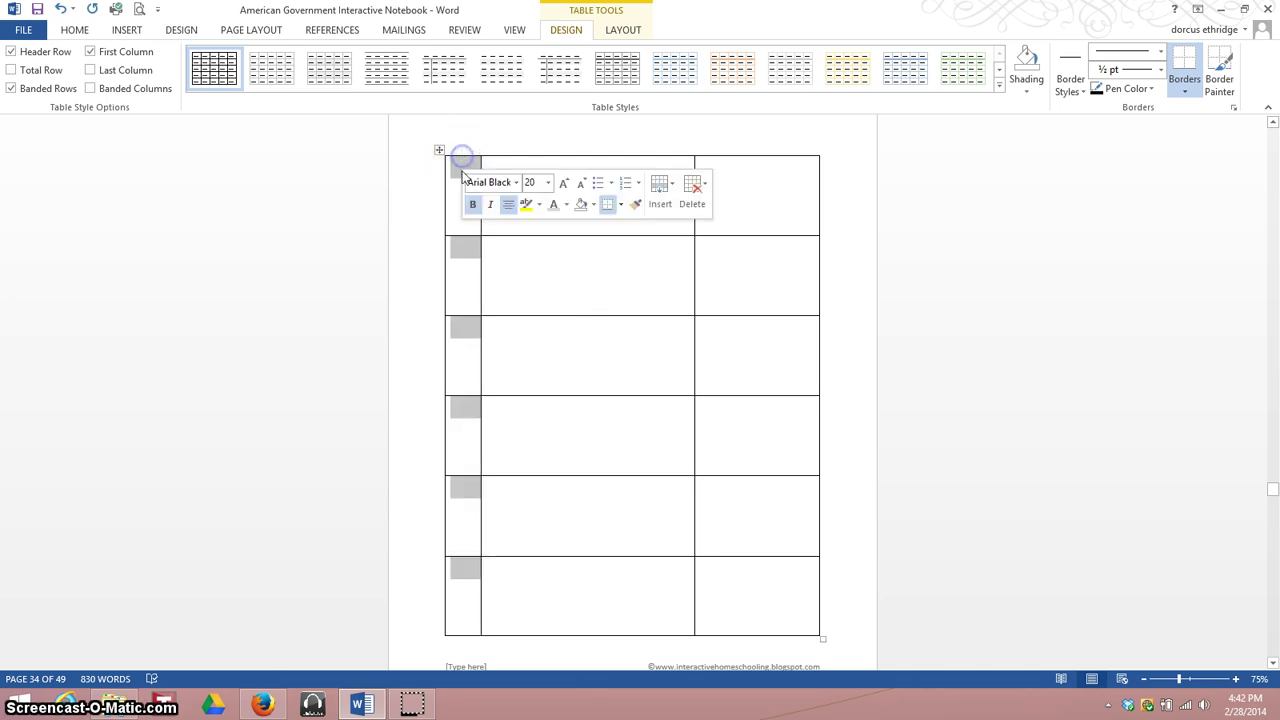
pyautogui.click(466, 262)
pyautogui.rightClick(465, 261)
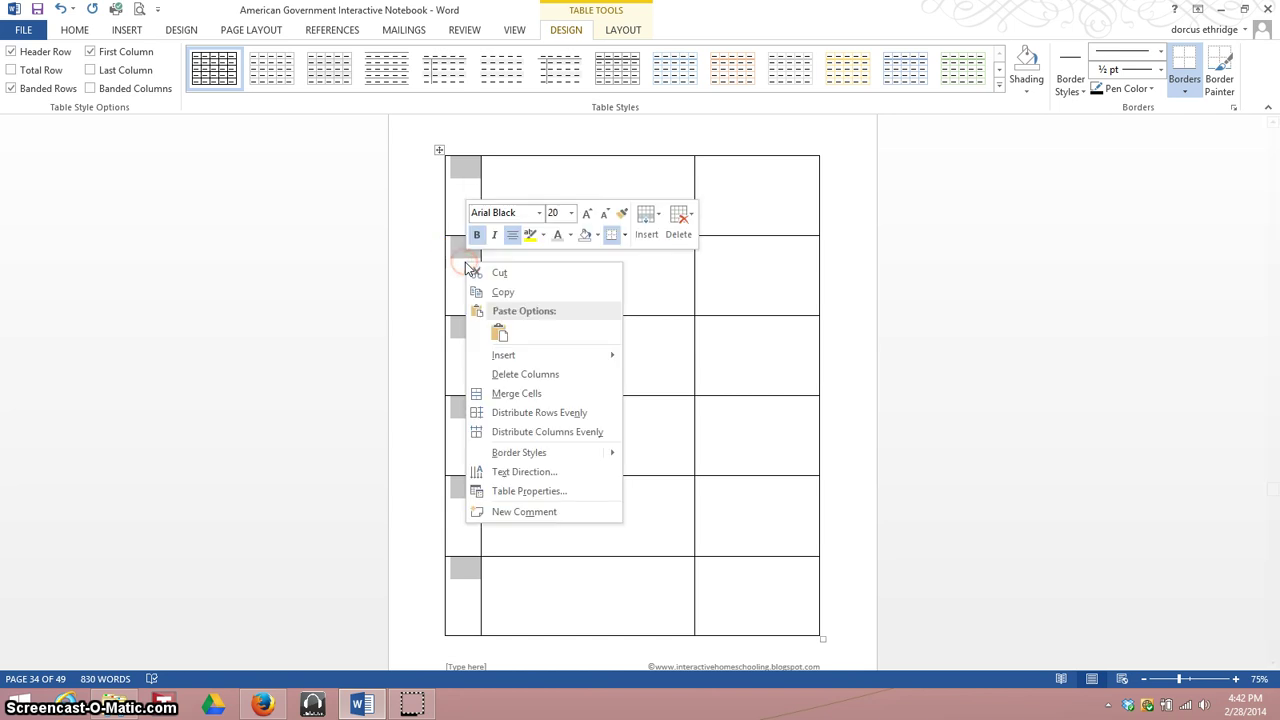
pyautogui.click(517, 394)
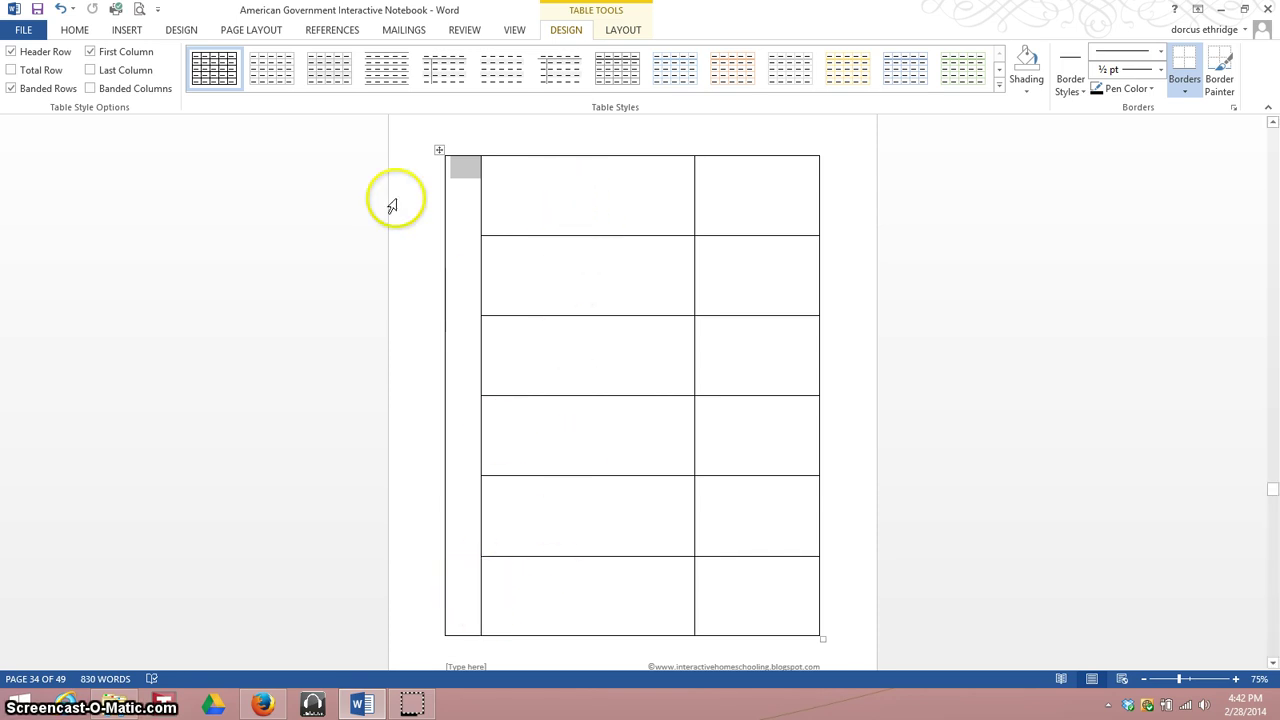
pyautogui.click(63, 10)
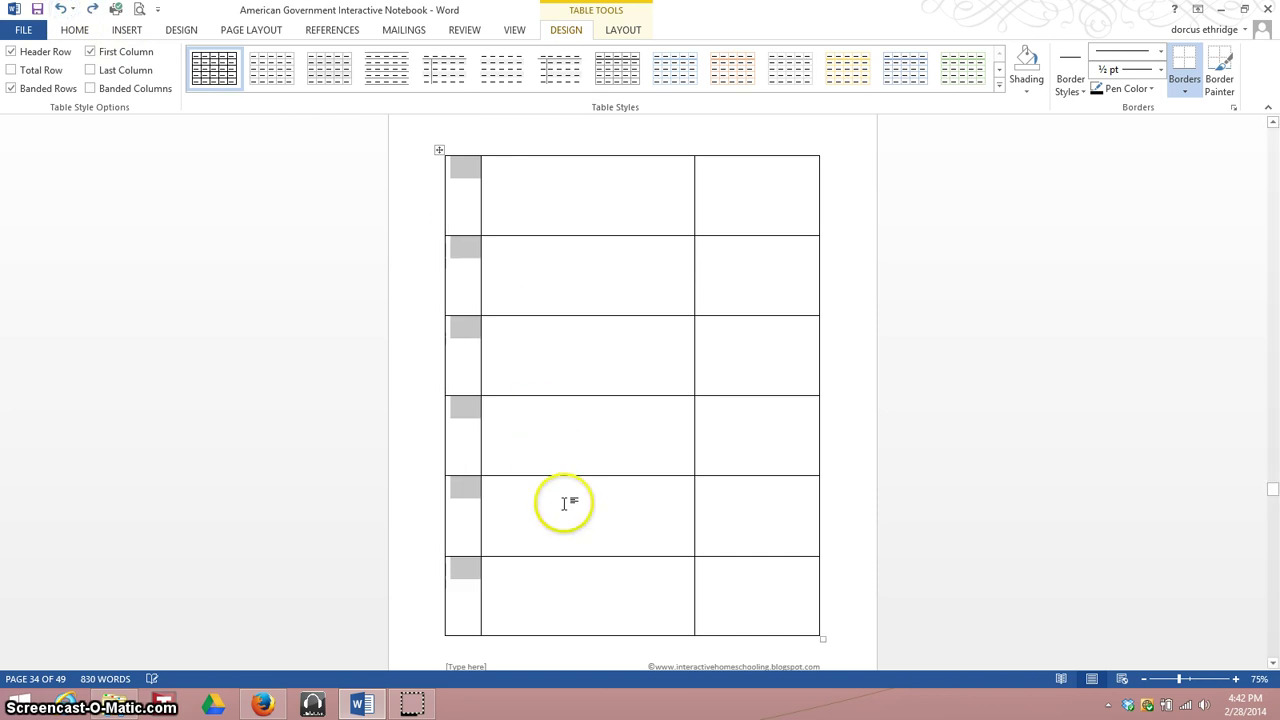
# Step: Delete the last row of the table
pyautogui.click(551, 542)
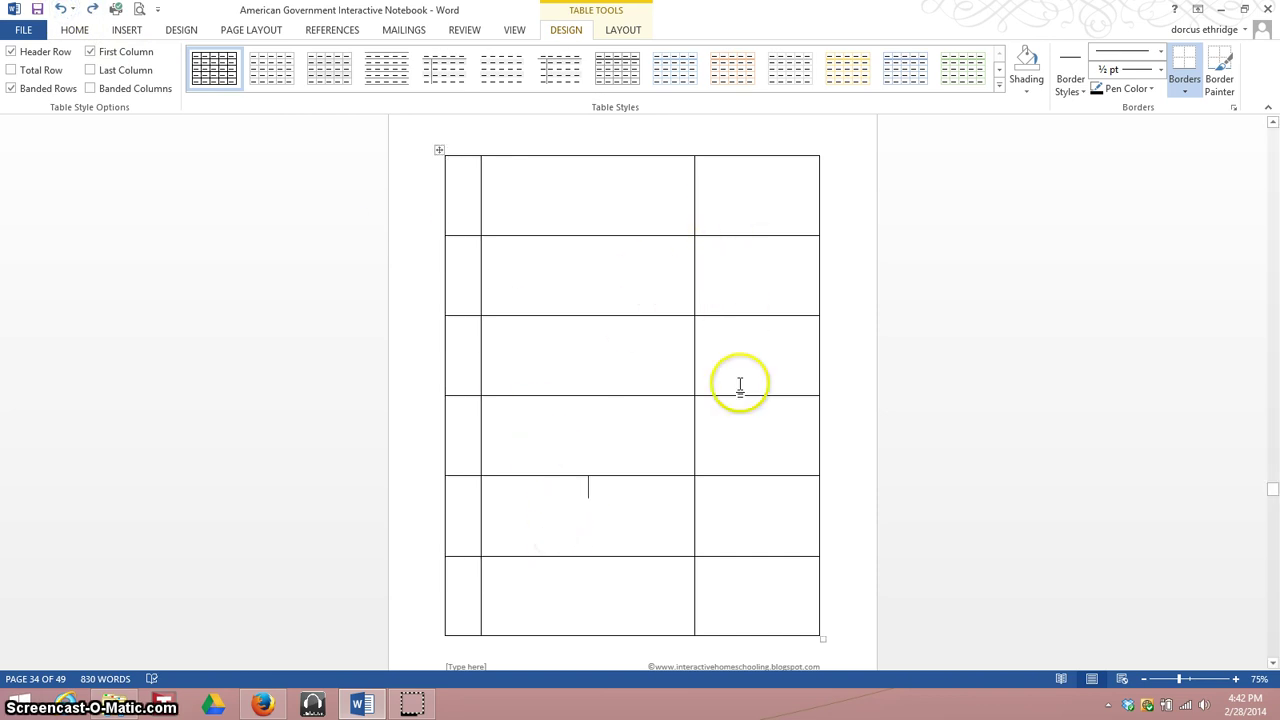
pyautogui.rightClick(528, 526)
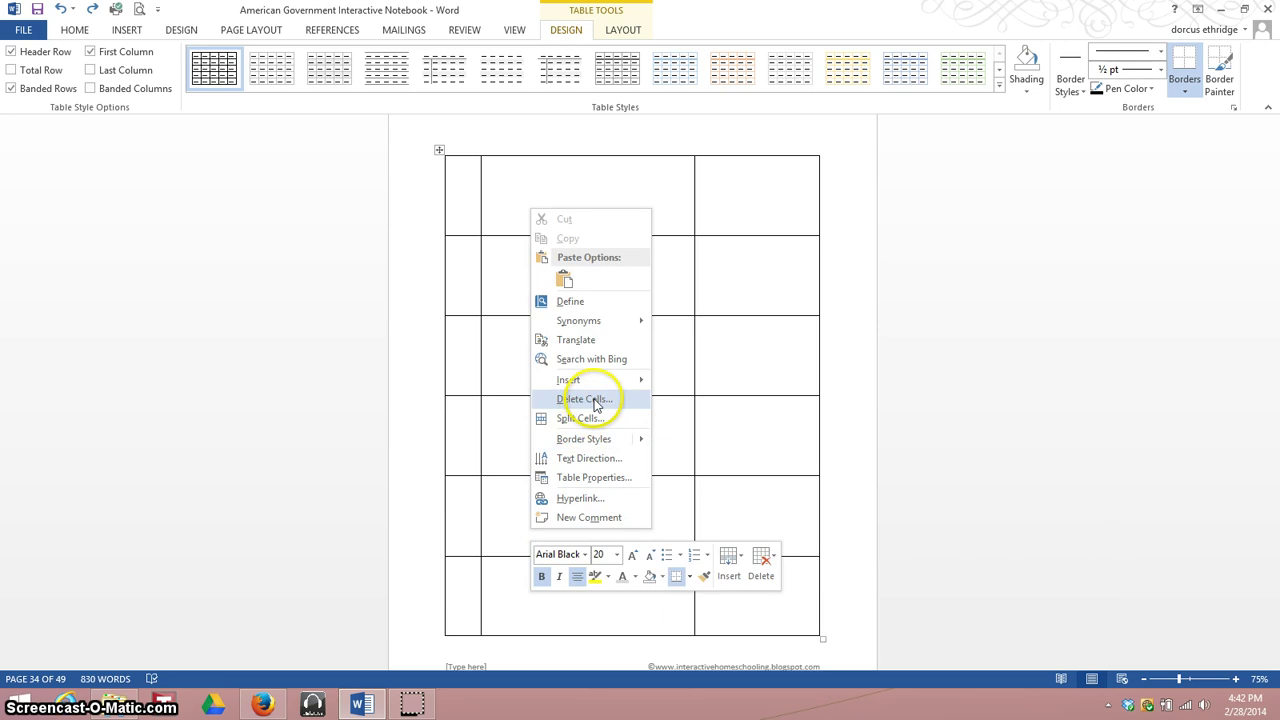
pyautogui.click(434, 608)
pyautogui.click(432, 612)
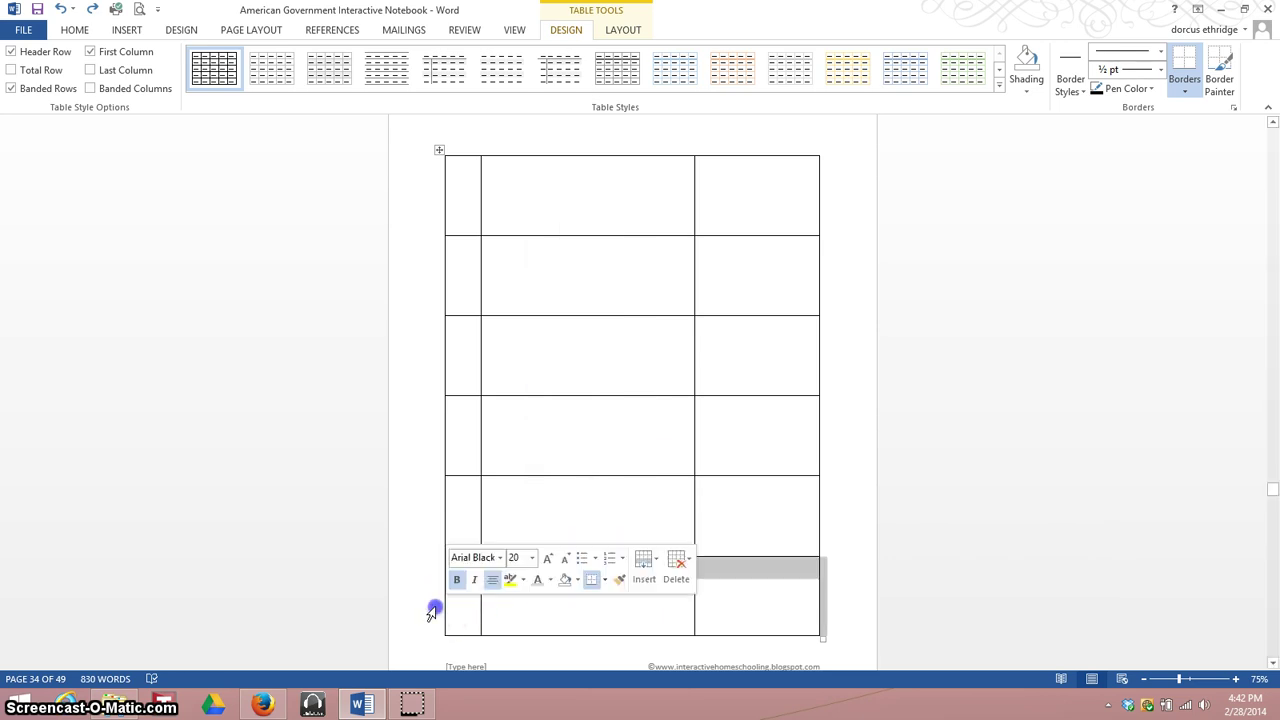
pyautogui.rightClick(631, 612)
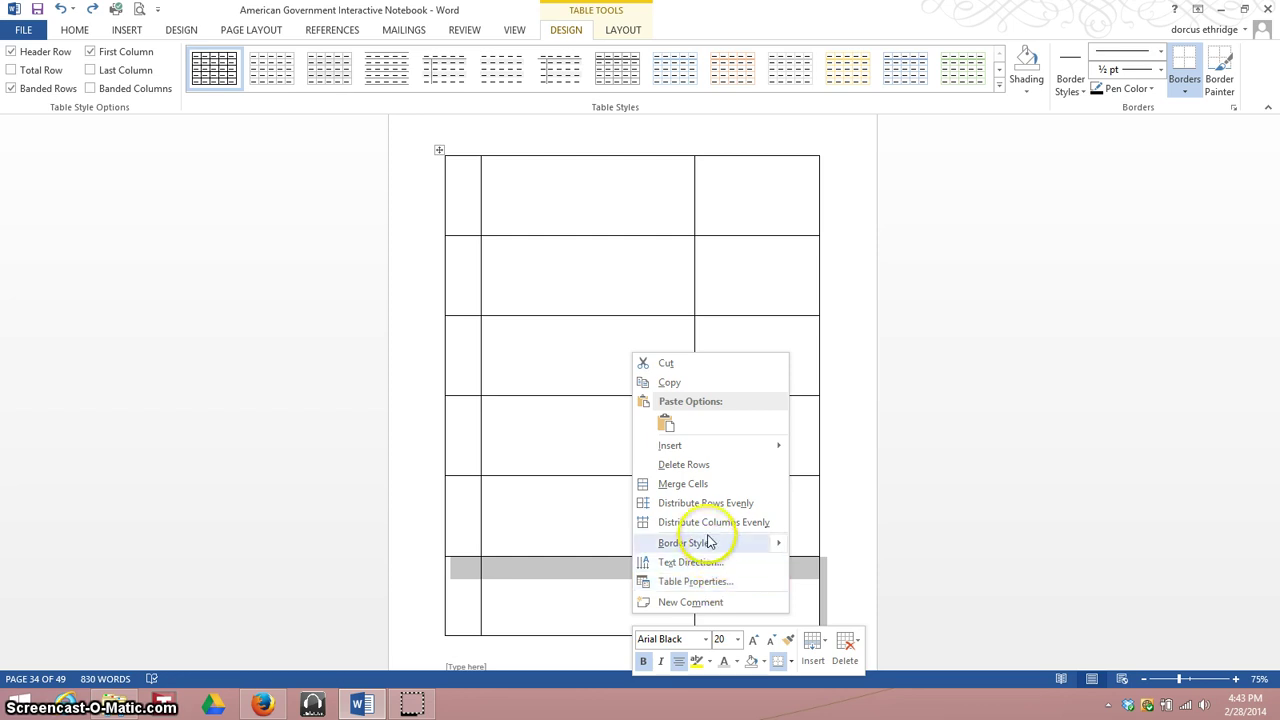
pyautogui.click(688, 465)
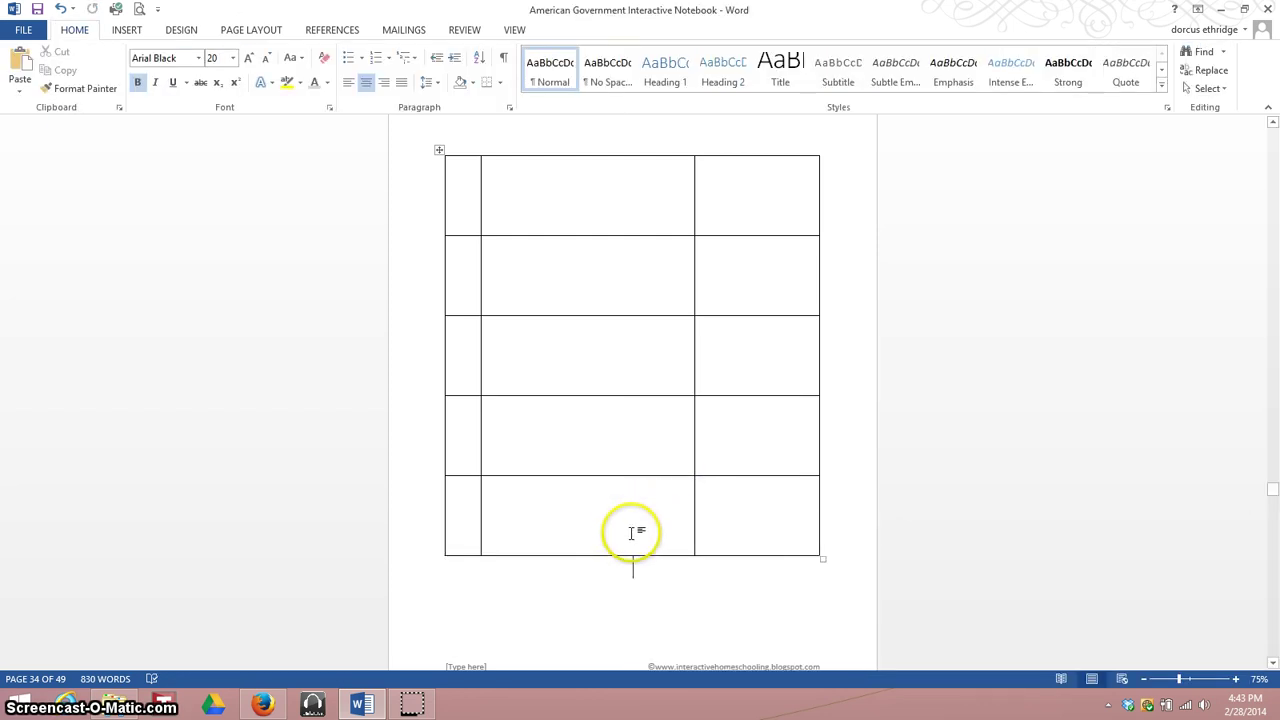
# Step: Extend the fifth row's lower border down to just above the page footer
pyautogui.scroll(-1, 634, 545)
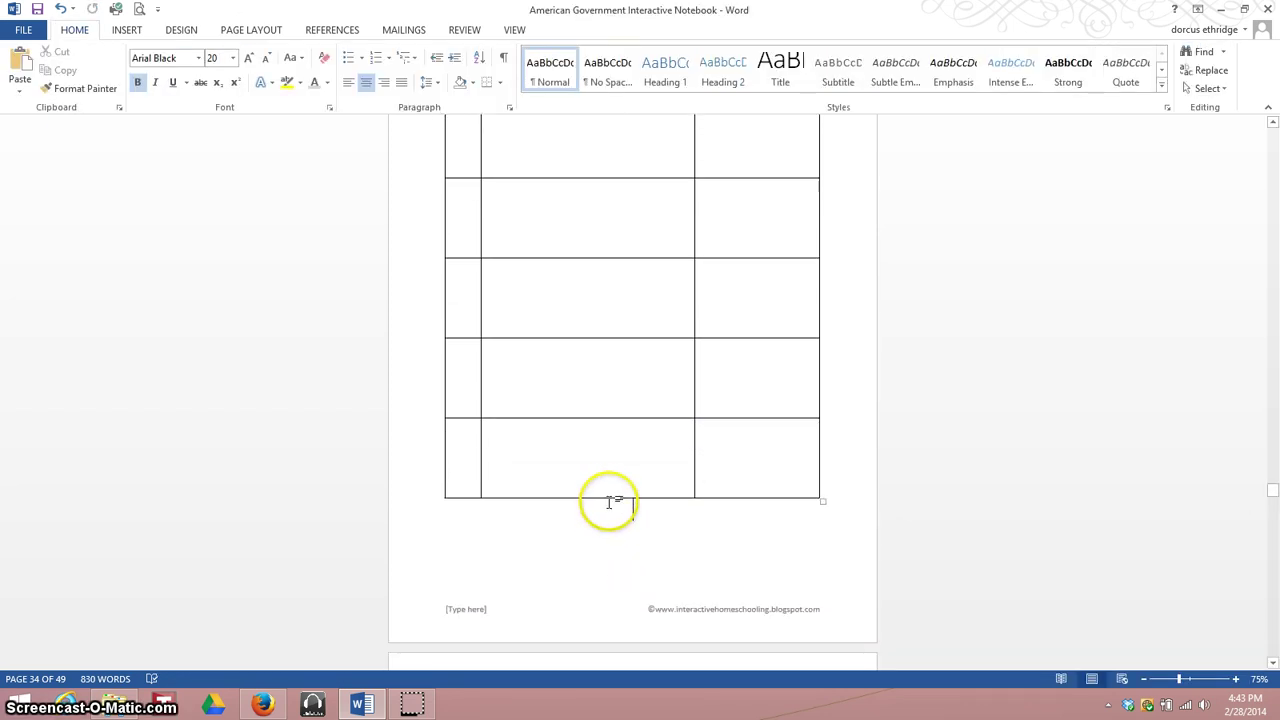
pyautogui.scroll(1, 612, 487)
pyautogui.scroll(1, 613, 492)
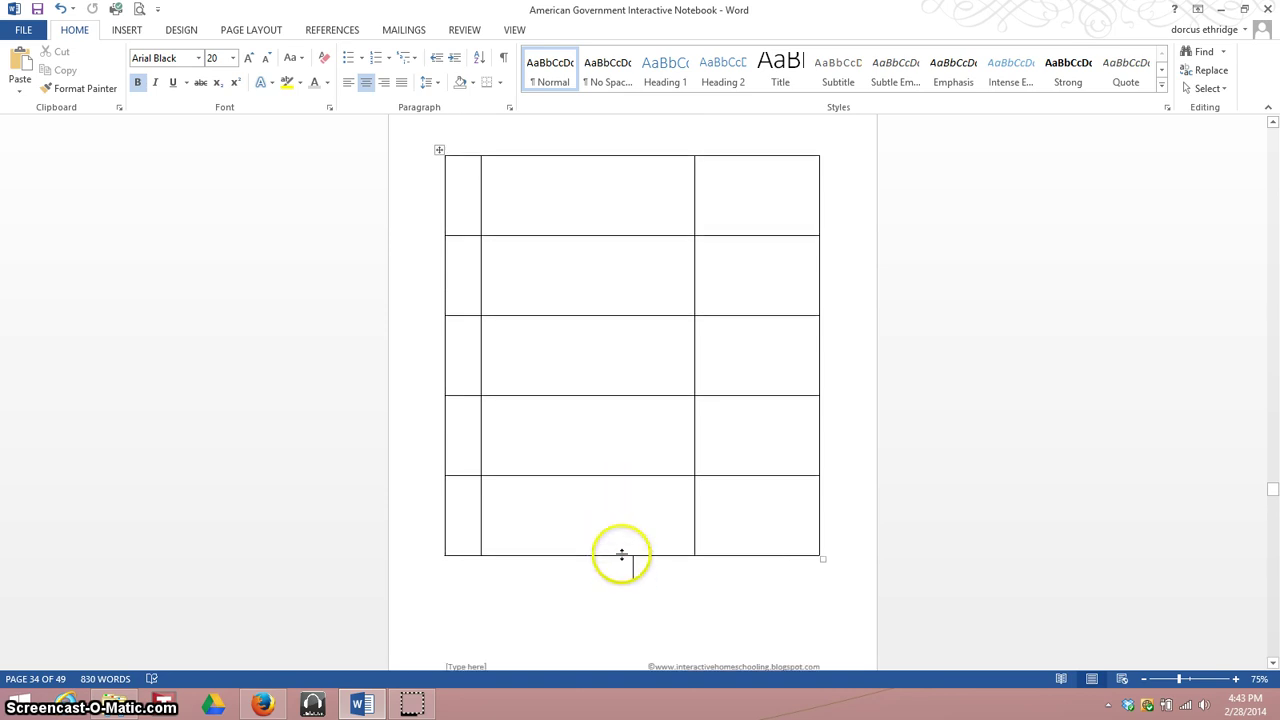
pyautogui.moveTo(620, 555); pyautogui.dragTo(619, 626)
pyautogui.scroll(-5, 391, 206)
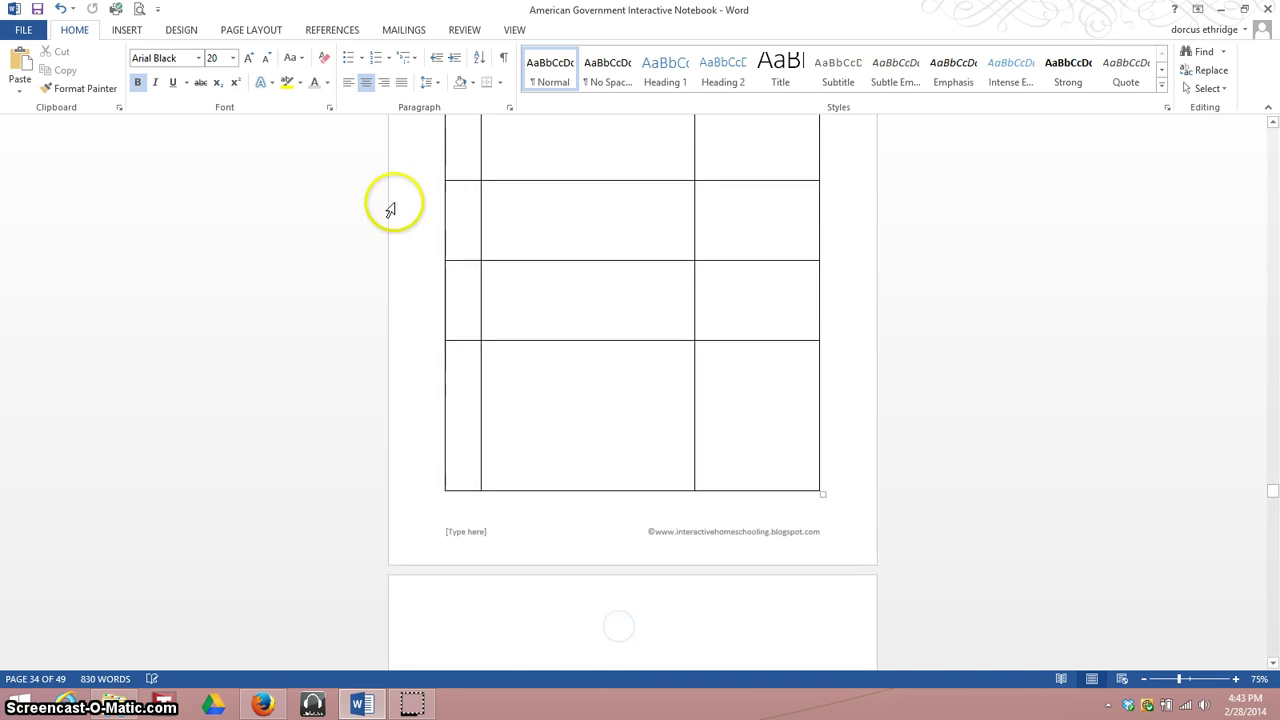
# Step: Distribute the table's five rows evenly over the extended height
pyautogui.scroll(2, 443, 346)
pyautogui.scroll(1, 441, 347)
pyautogui.scroll(2, 441, 347)
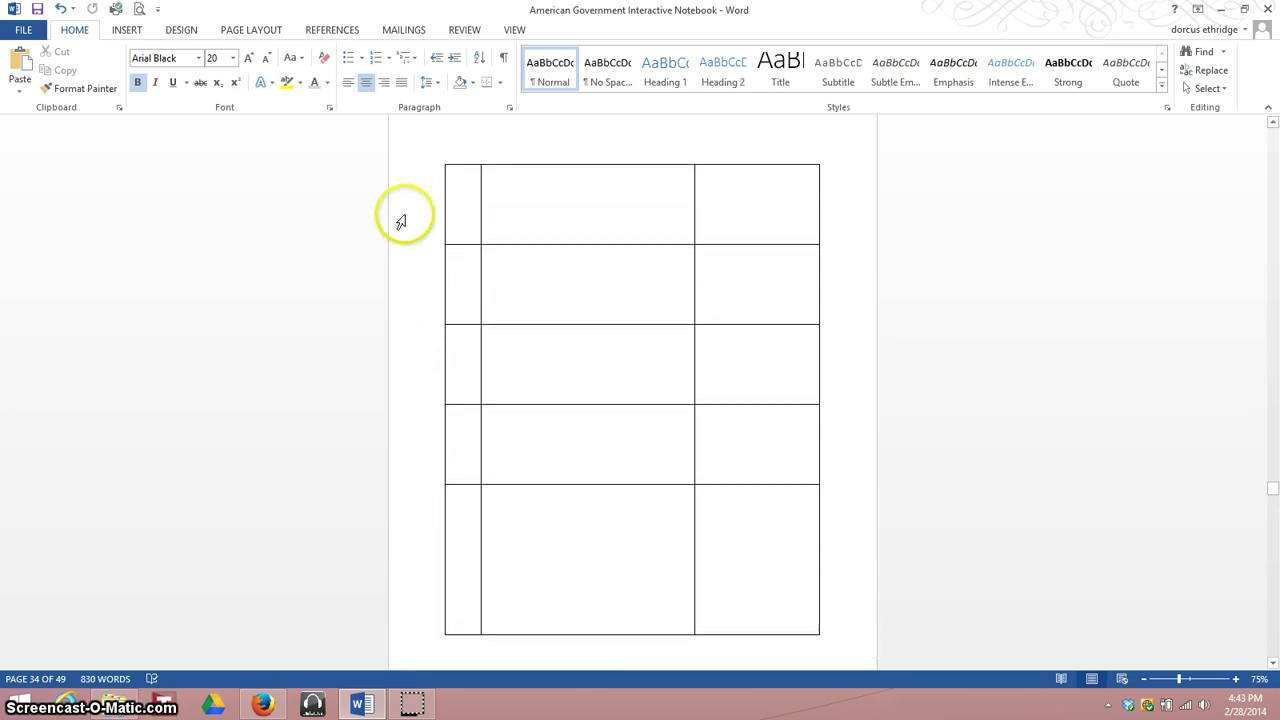
pyautogui.moveTo(400, 217); pyautogui.dragTo(410, 510)
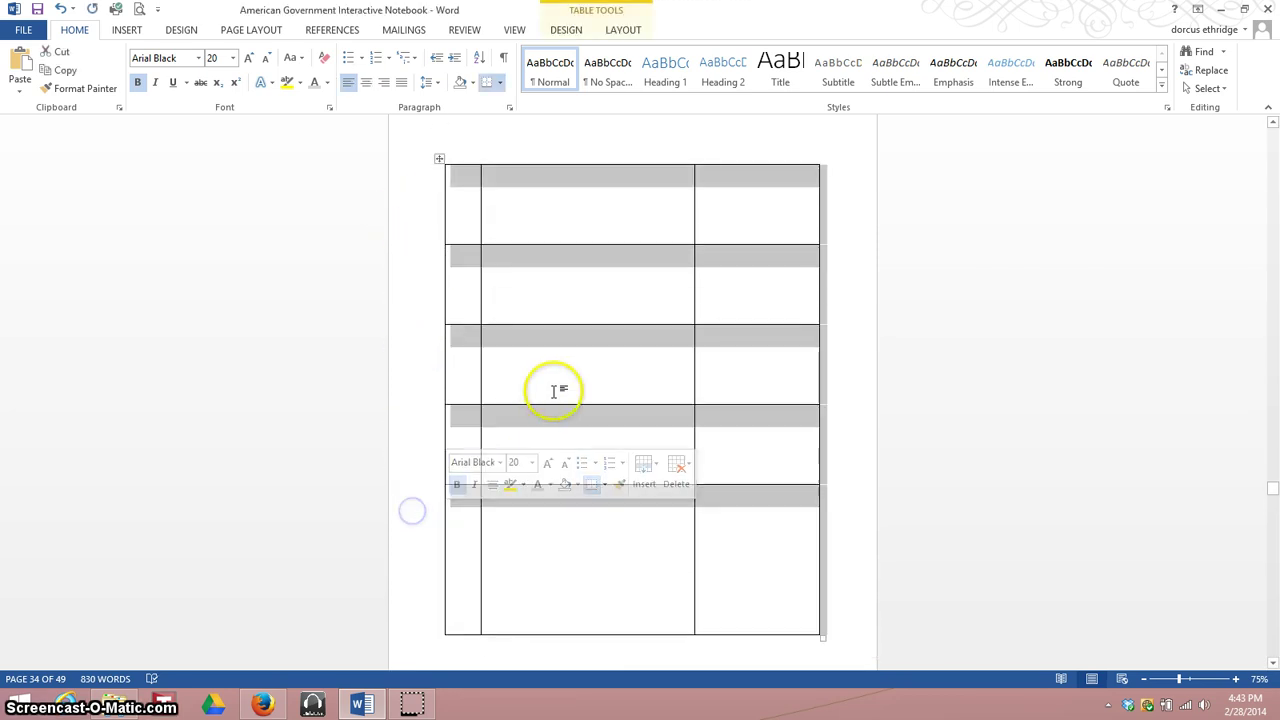
pyautogui.rightClick(556, 380)
pyautogui.click(592, 511)
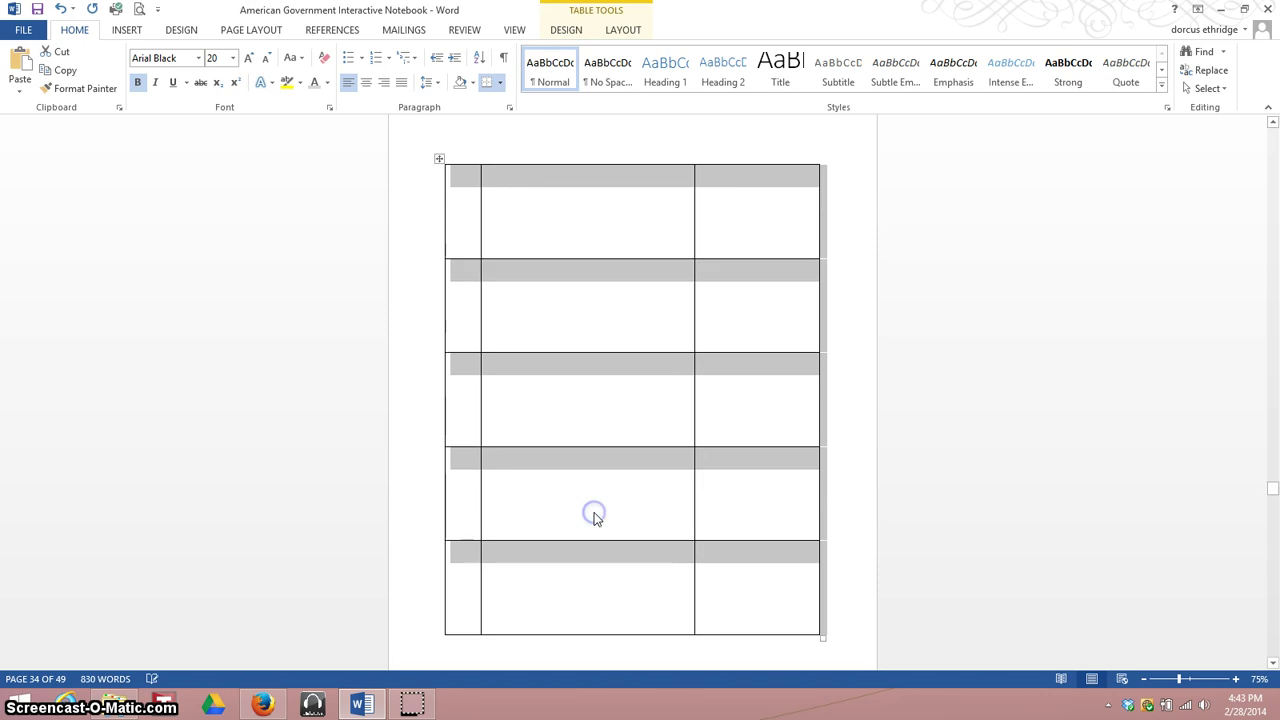
pyautogui.click(498, 214)
# Step: Merge all cells of the narrow first column into one tall cell
pyautogui.moveTo(459, 158)
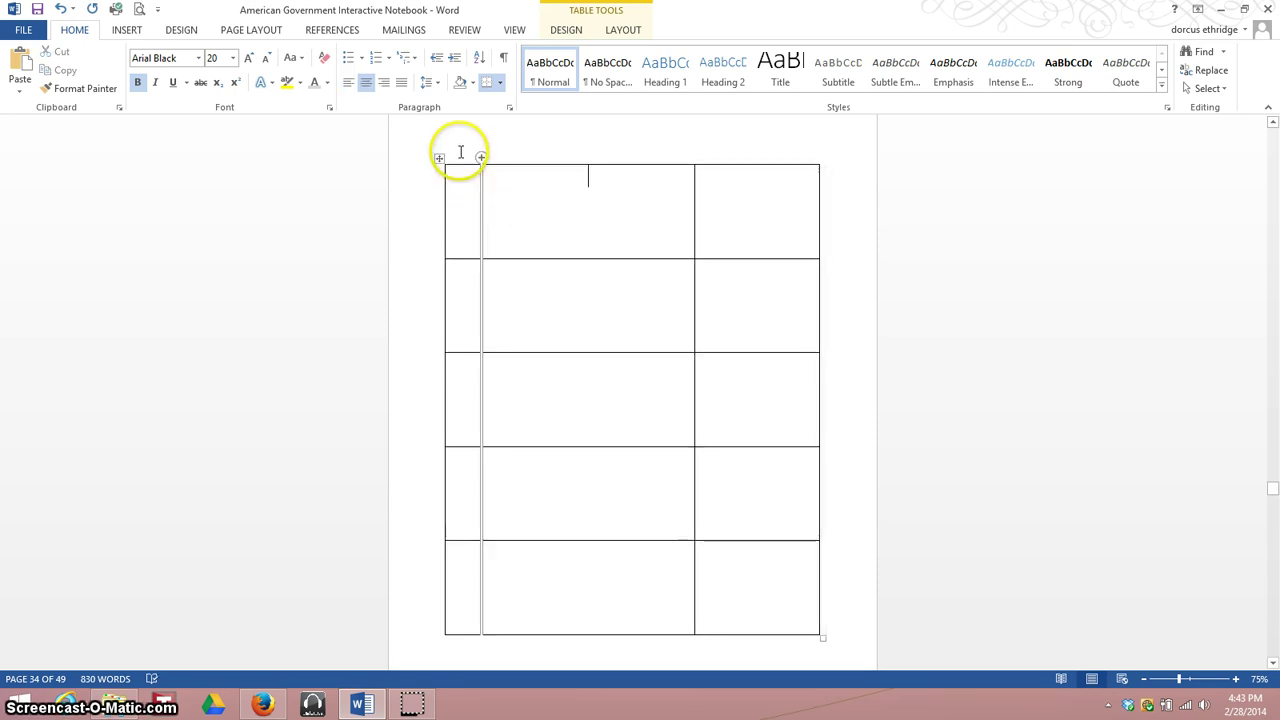
pyautogui.click(460, 160)
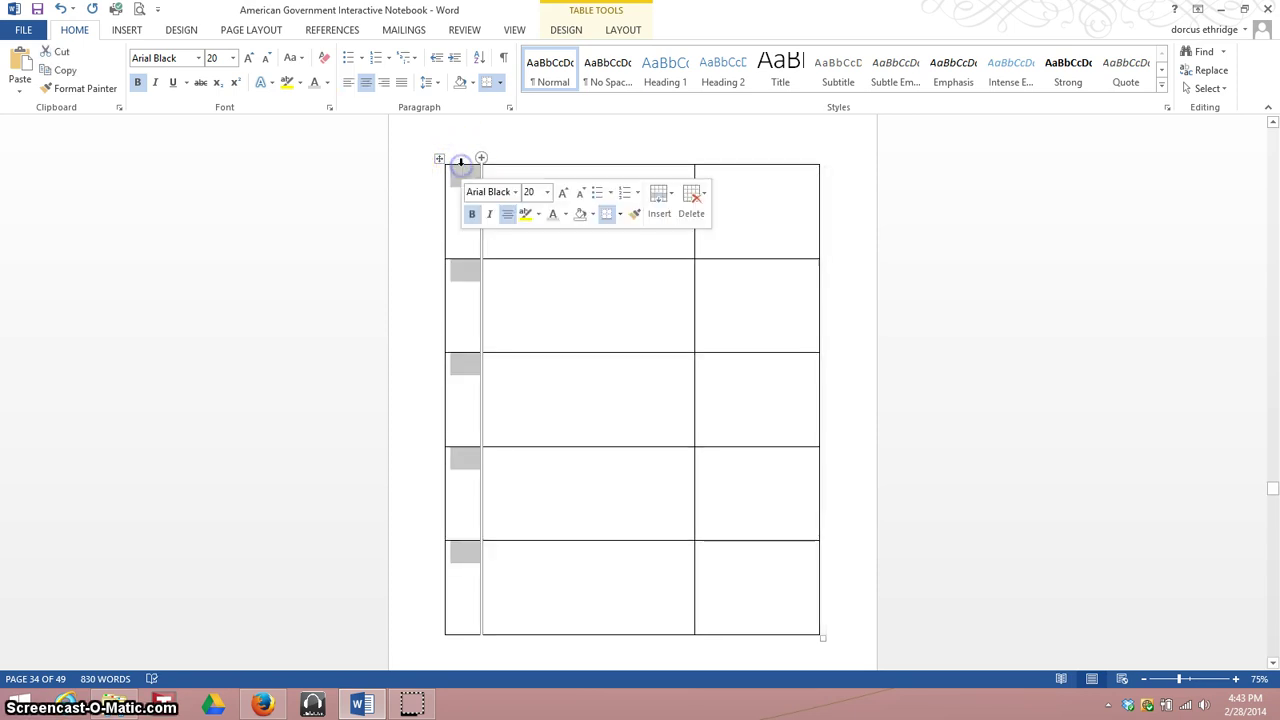
pyautogui.rightClick(468, 295)
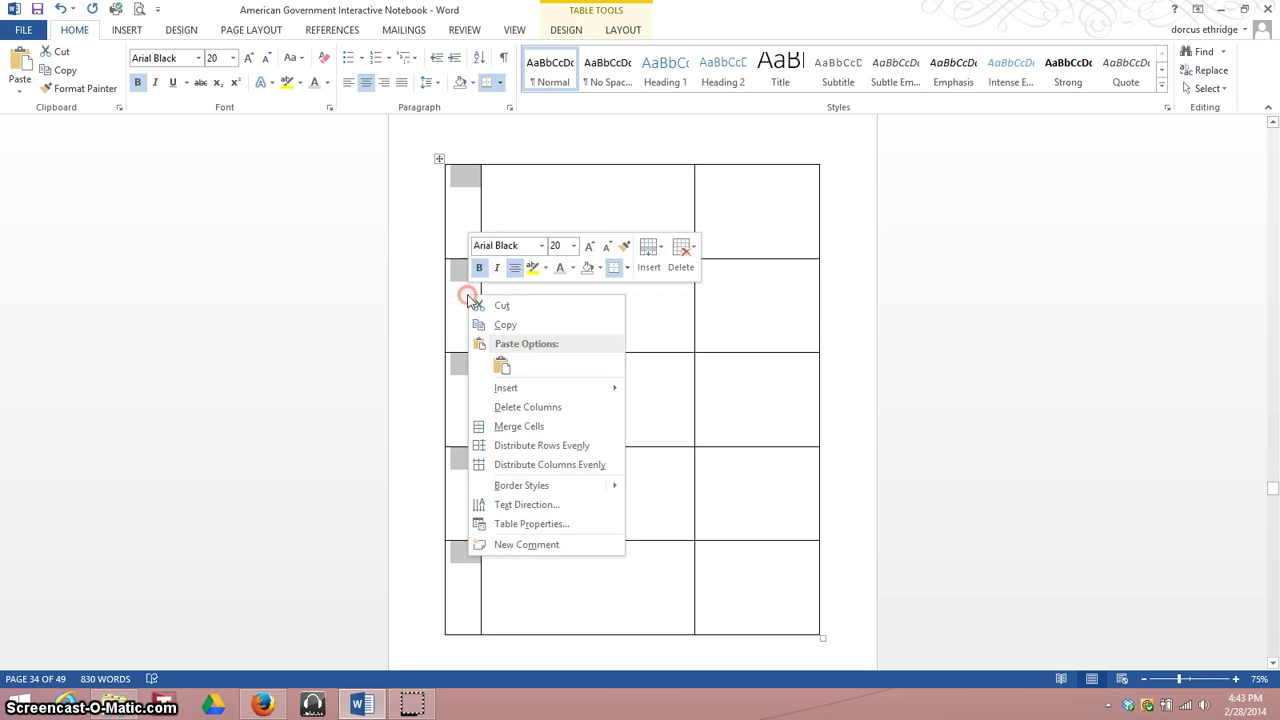
pyautogui.click(505, 423)
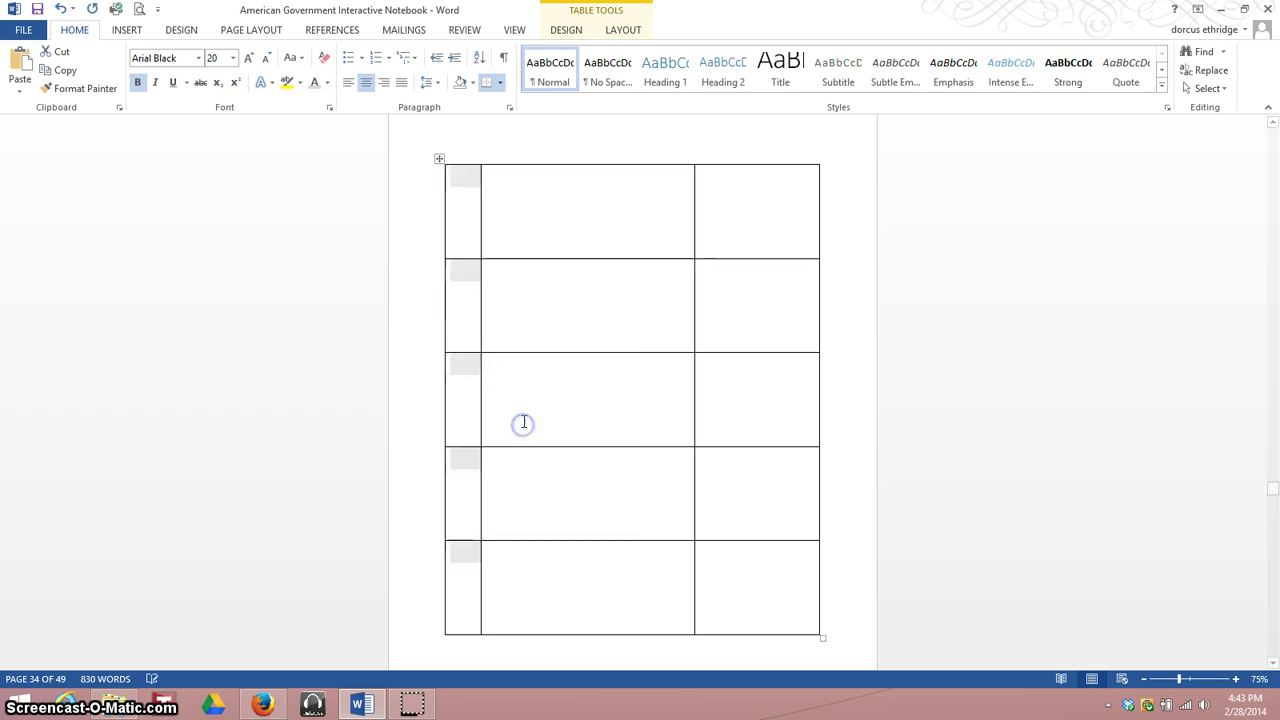
# Step: Set the text direction of the merged first-column cell to vertical, reading from bottom to top
pyautogui.click(467, 374)
pyautogui.rightClick(462, 360)
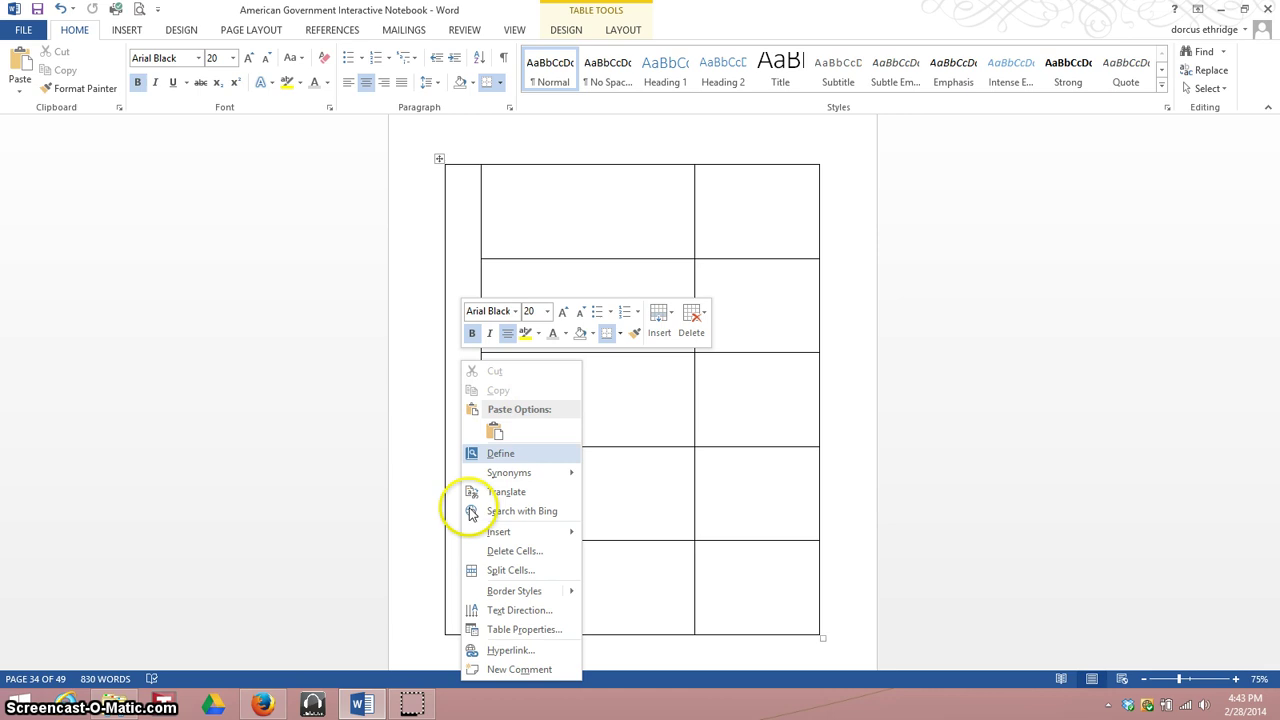
pyautogui.click(523, 610)
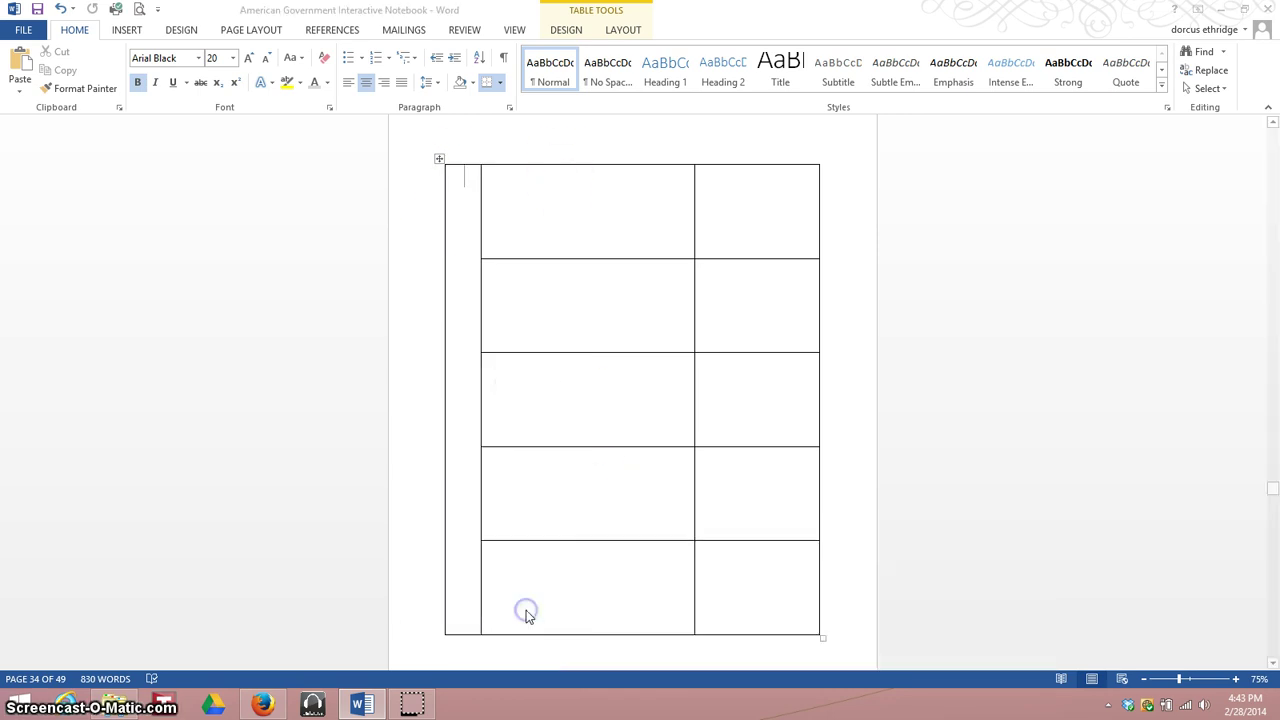
pyautogui.click(553, 325)
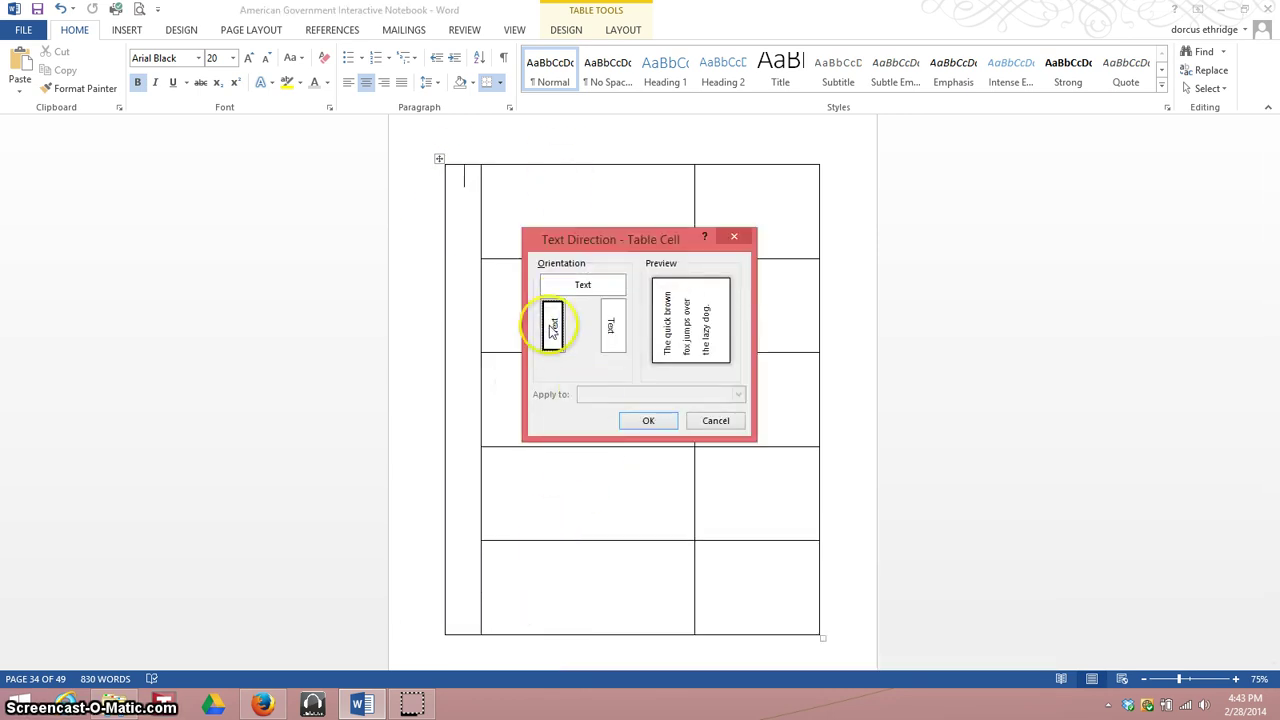
pyautogui.click(646, 420)
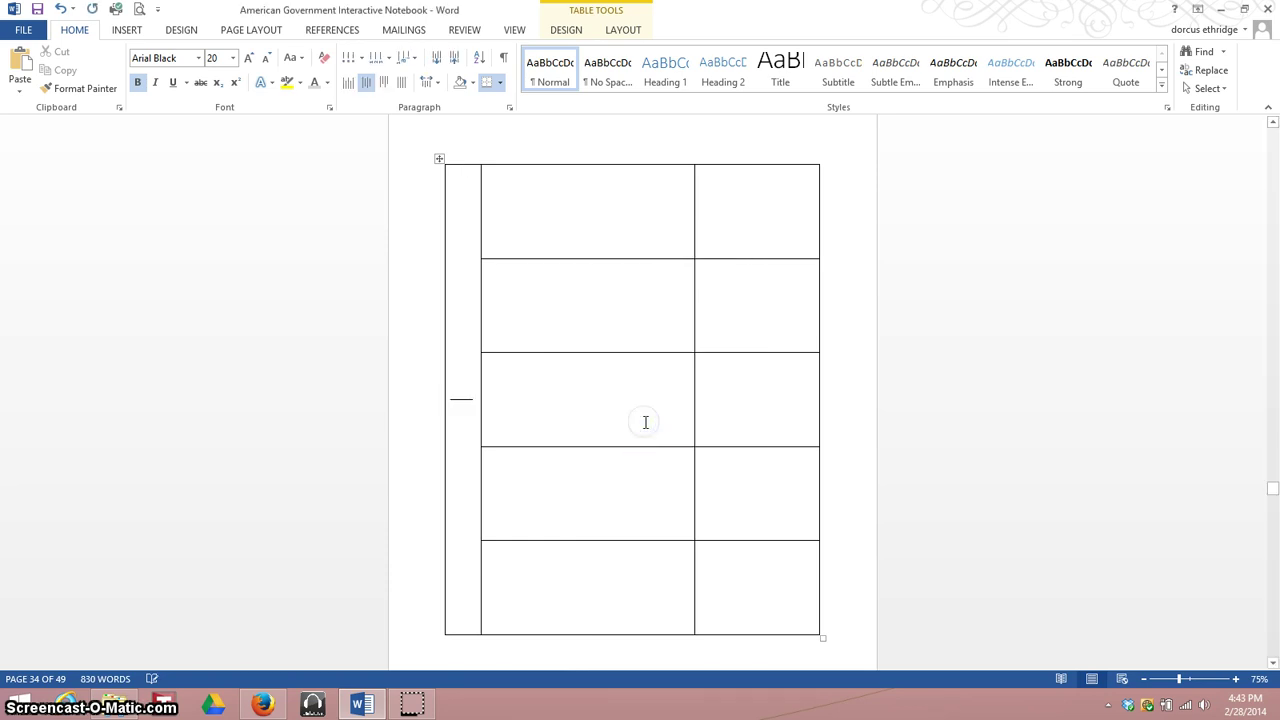
# Step: Enter "ARTICLE 1. THE LEGISLATURE" in the tall first-column cell using the Goudy Stout font
pyautogui.click(199, 58)
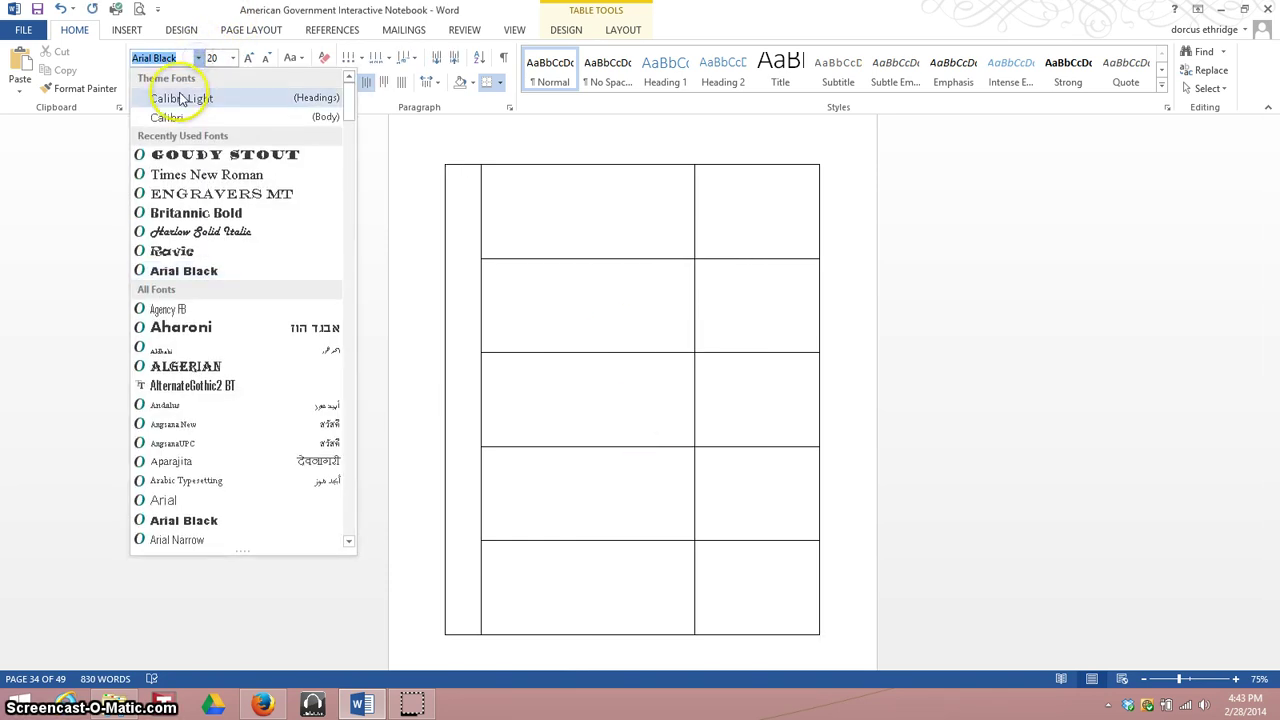
pyautogui.click(201, 154)
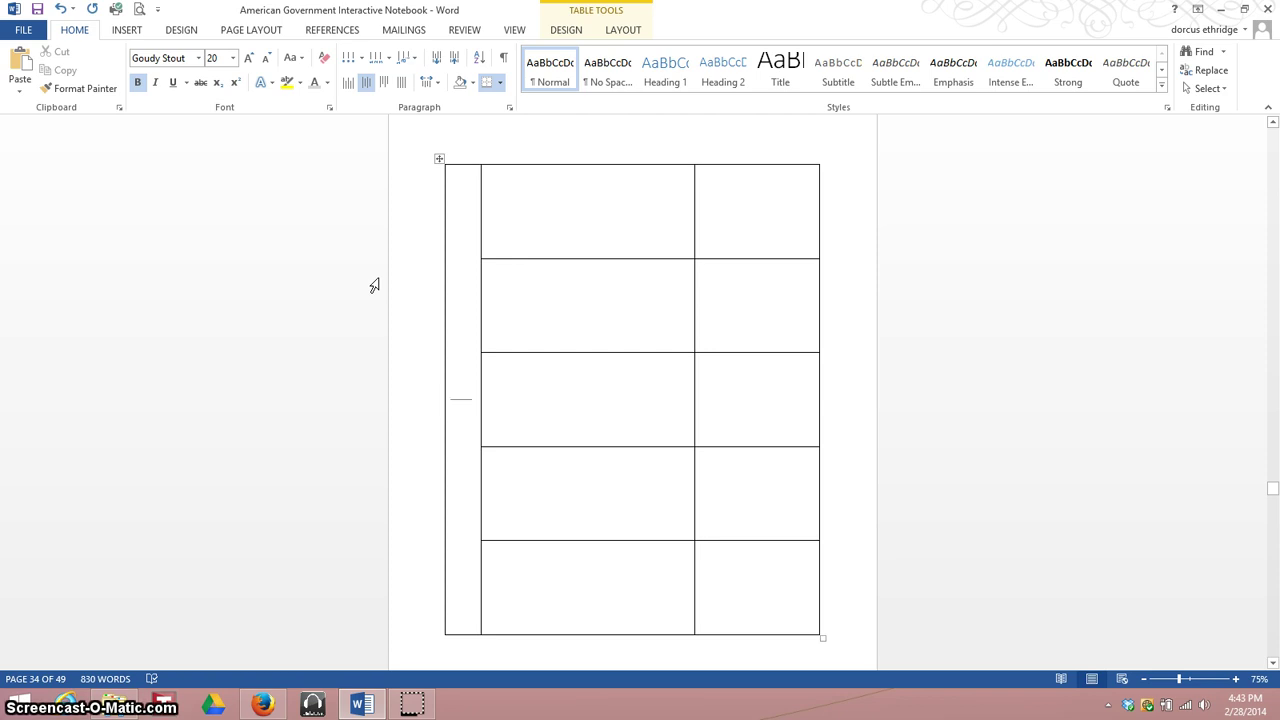
pyautogui.write('CLE')
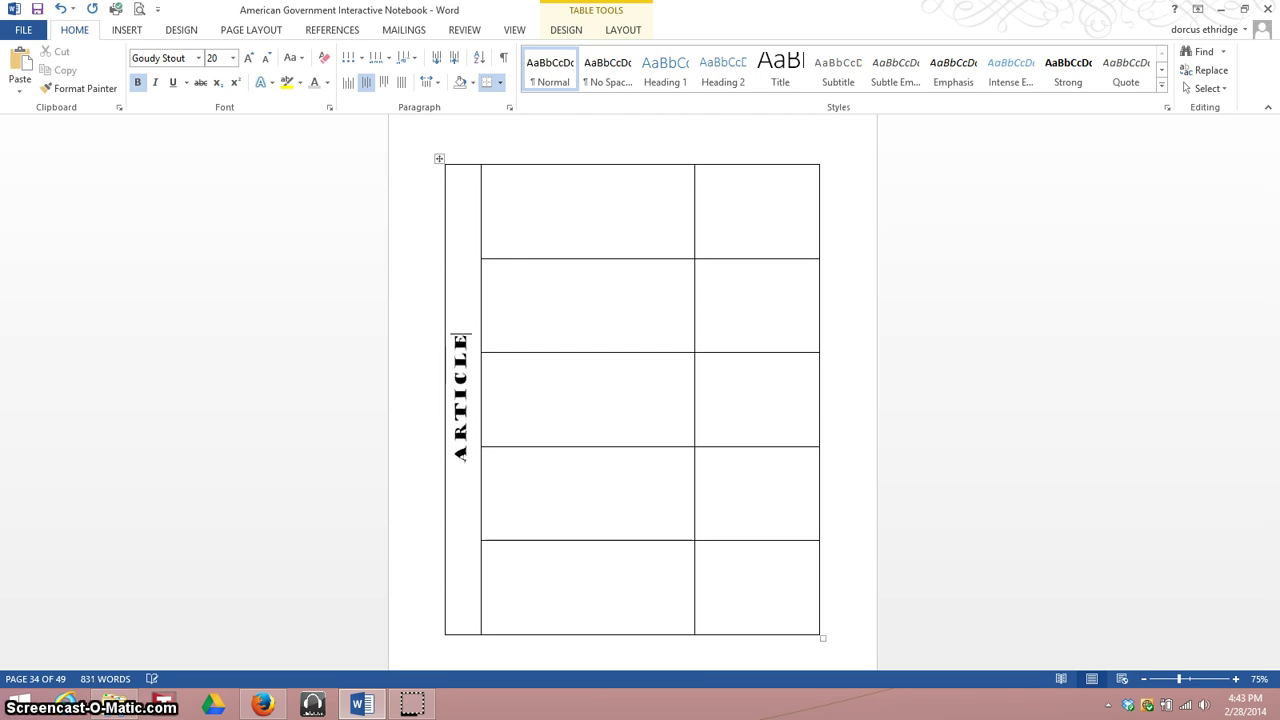
pyautogui.write(' I')
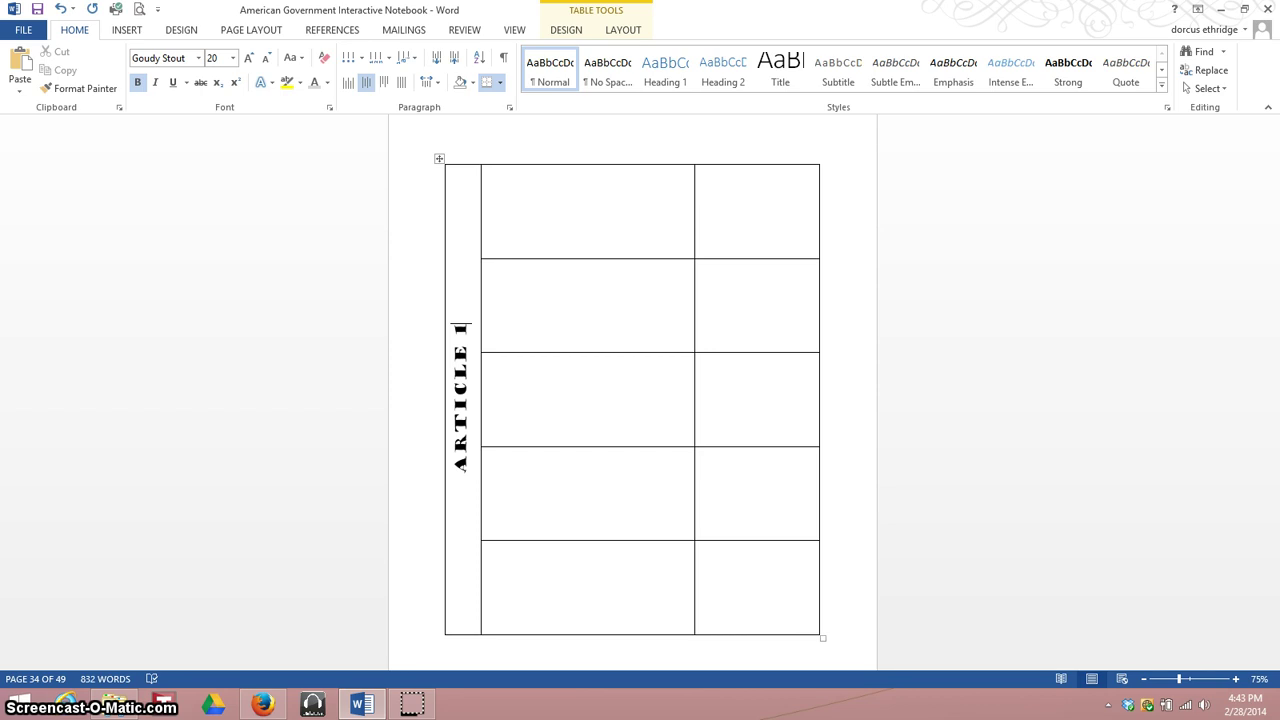
pyautogui.write('. TH')
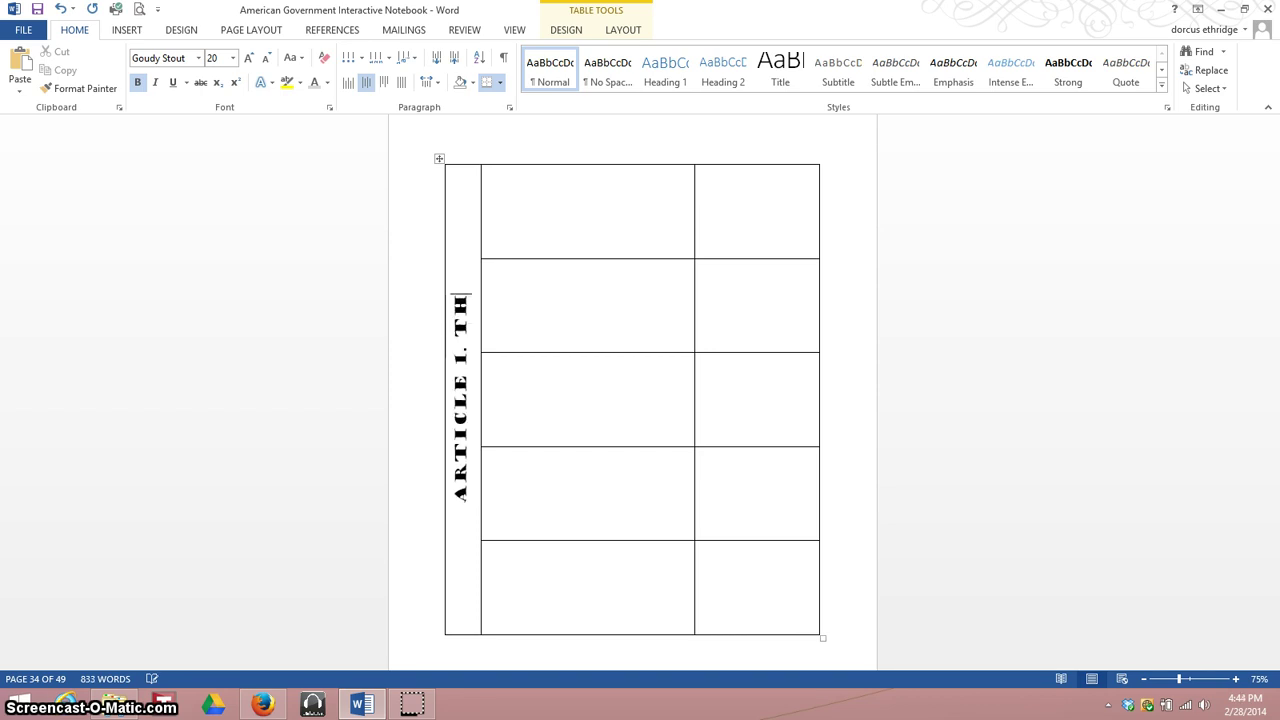
pyautogui.write('E LEGISLATURE')
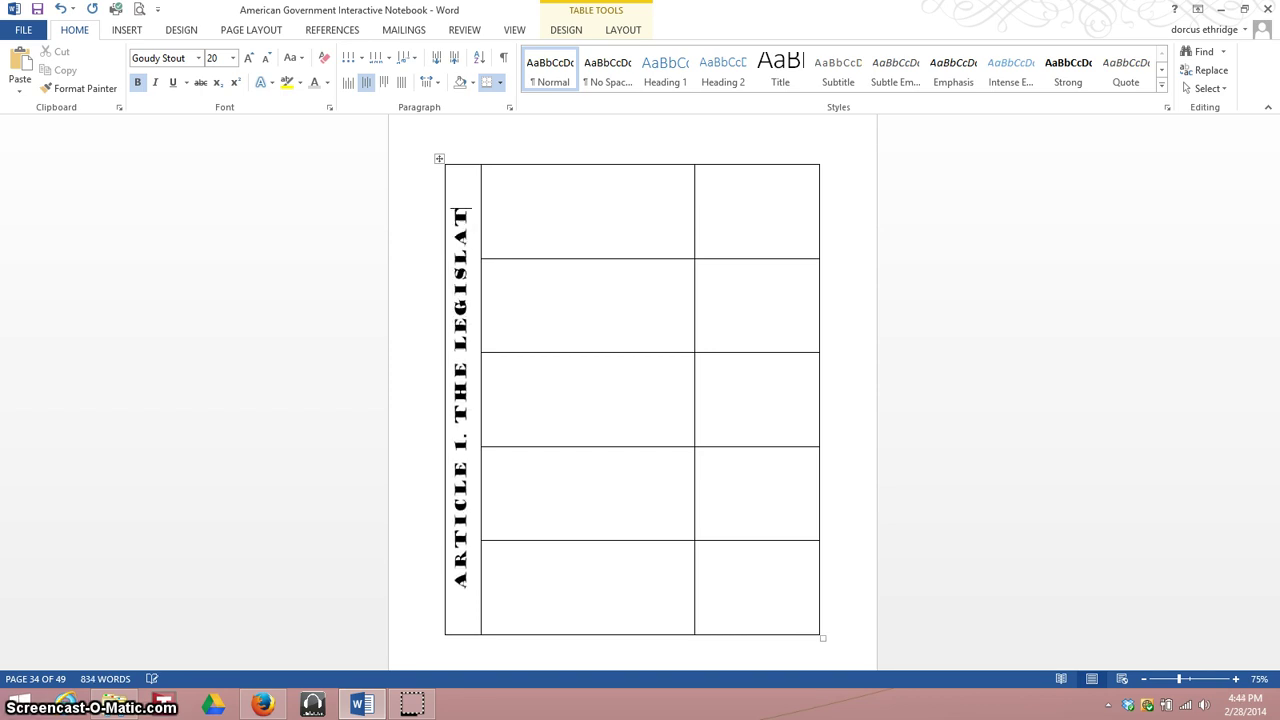
# Step: Narrow the middle column to about a third of its width and merge its cells into a two-row upper and a three-row lower cell
pyautogui.click(597, 211)
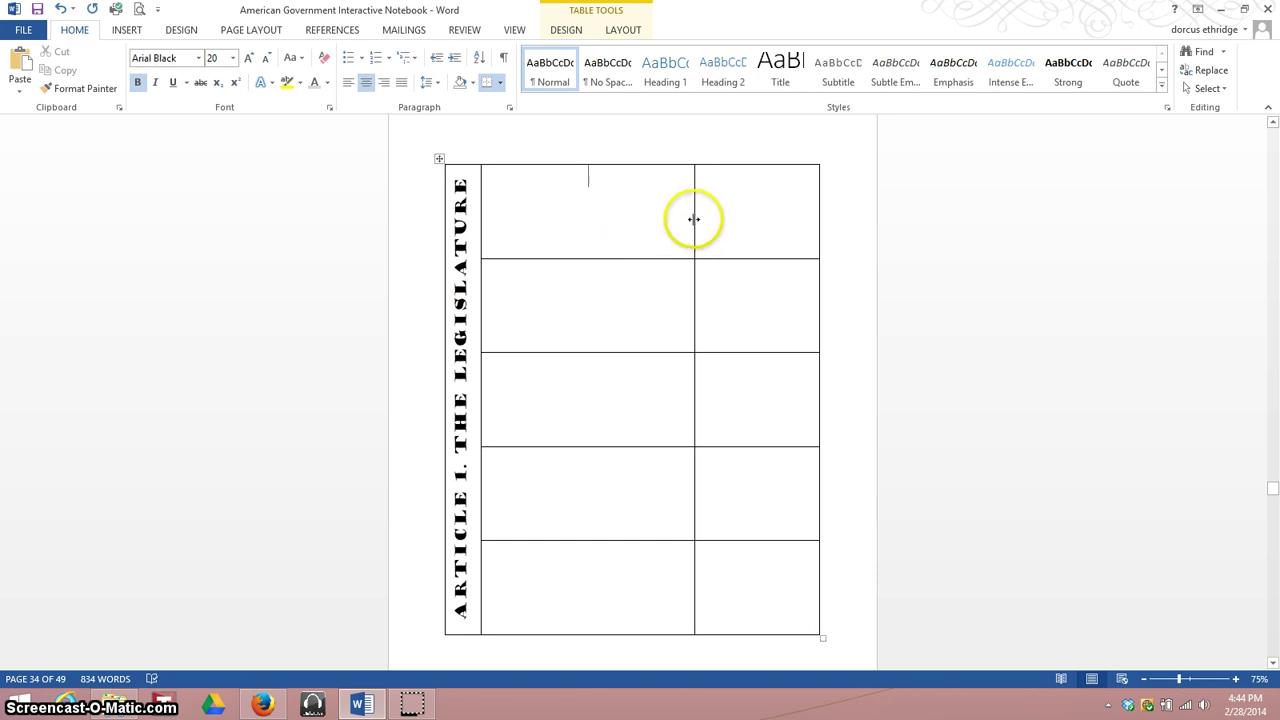
pyautogui.moveTo(694, 219); pyautogui.dragTo(543, 220)
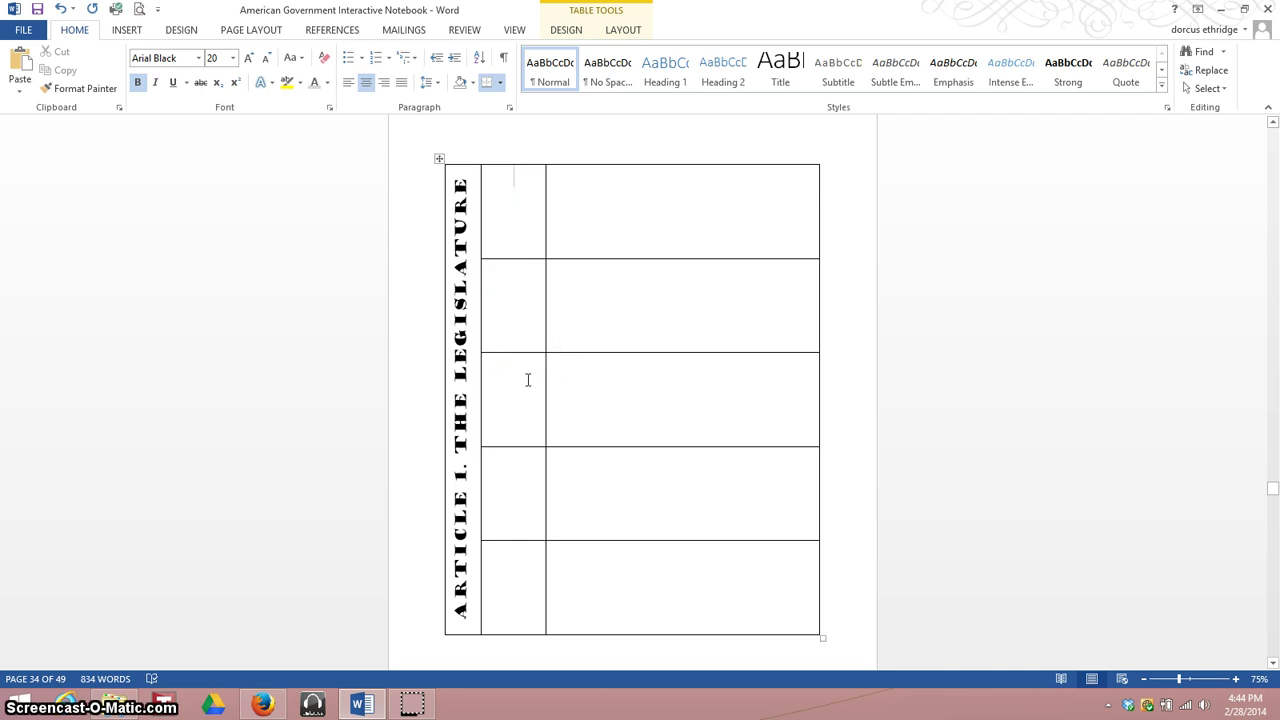
pyautogui.moveTo(509, 217); pyautogui.dragTo(505, 299)
pyautogui.rightClick(510, 211)
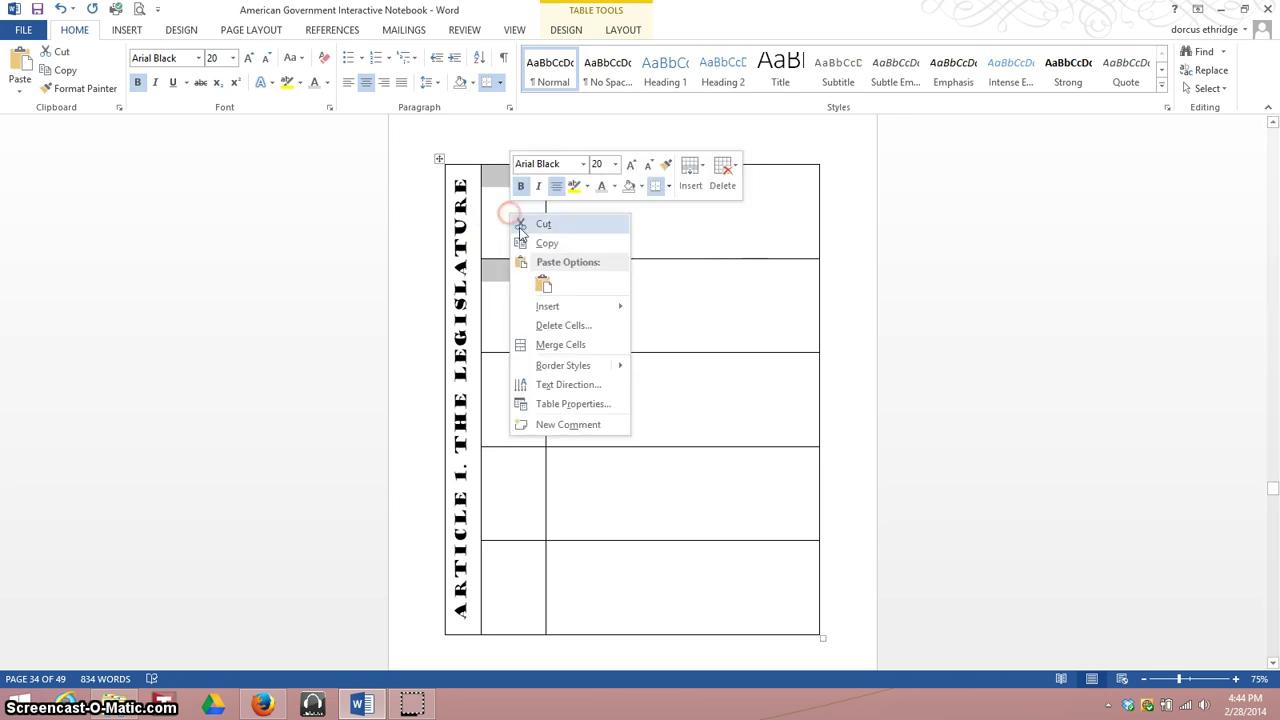
pyautogui.click(555, 344)
pyautogui.moveTo(520, 400); pyautogui.dragTo(512, 570)
pyautogui.rightClick(513, 392)
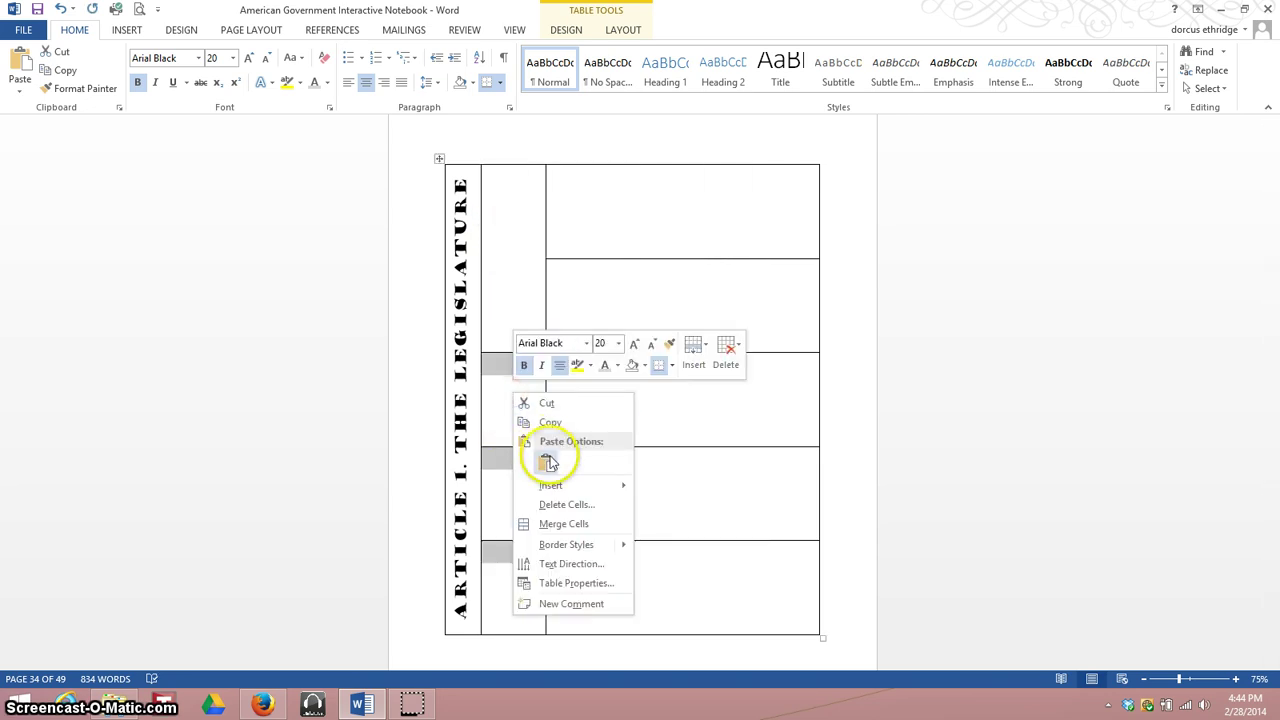
pyautogui.click(562, 523)
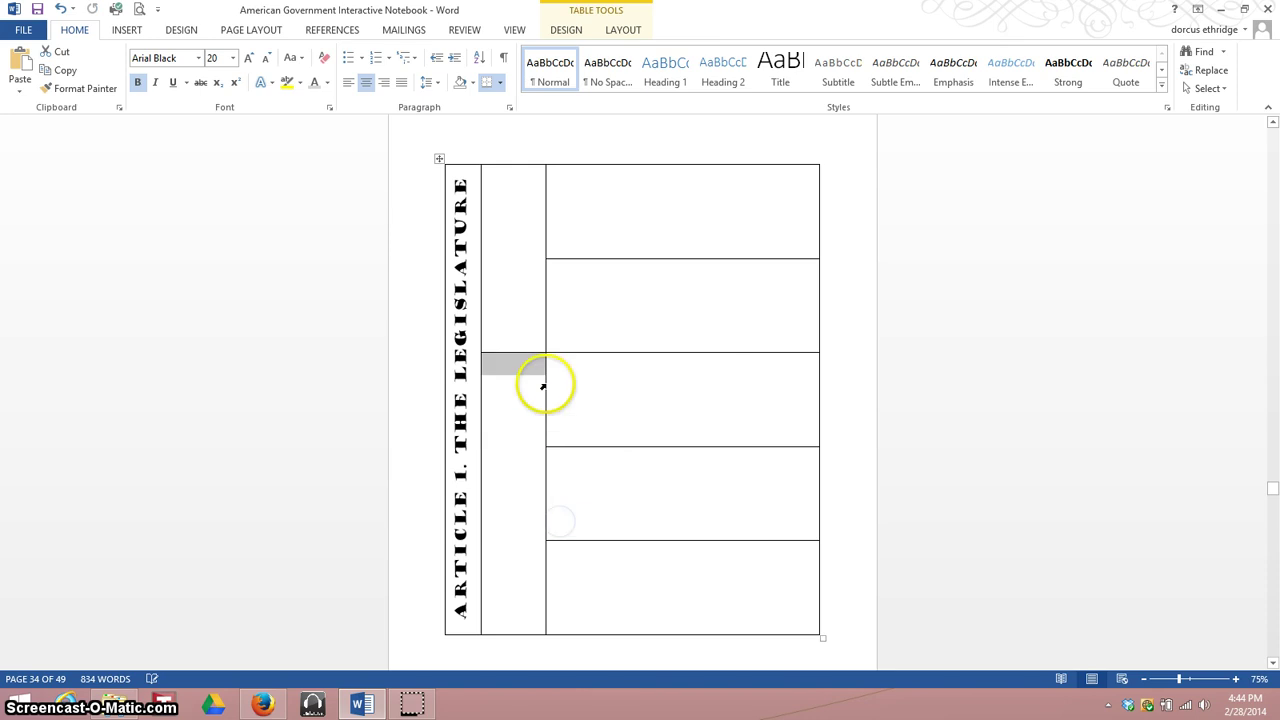
# Step: Set the text direction of both merged middle-column cells to vertical, reading from bottom to top
pyautogui.click(506, 242)
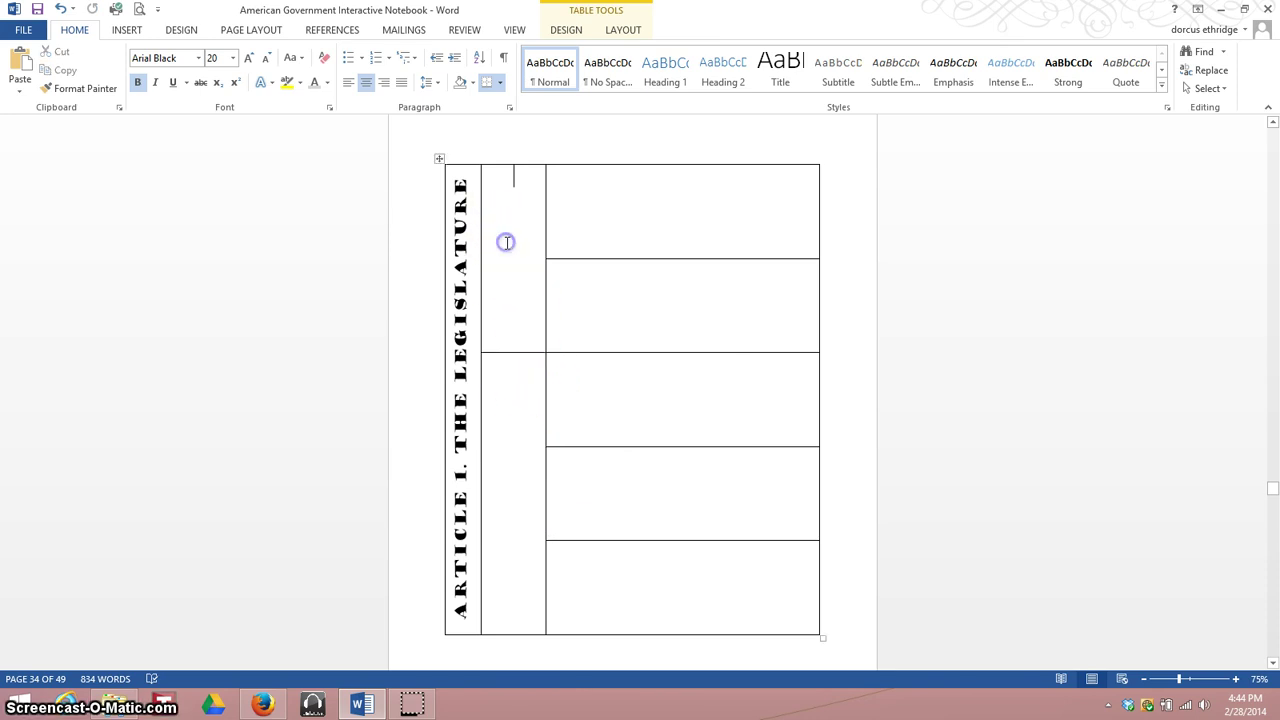
pyautogui.click(515, 161)
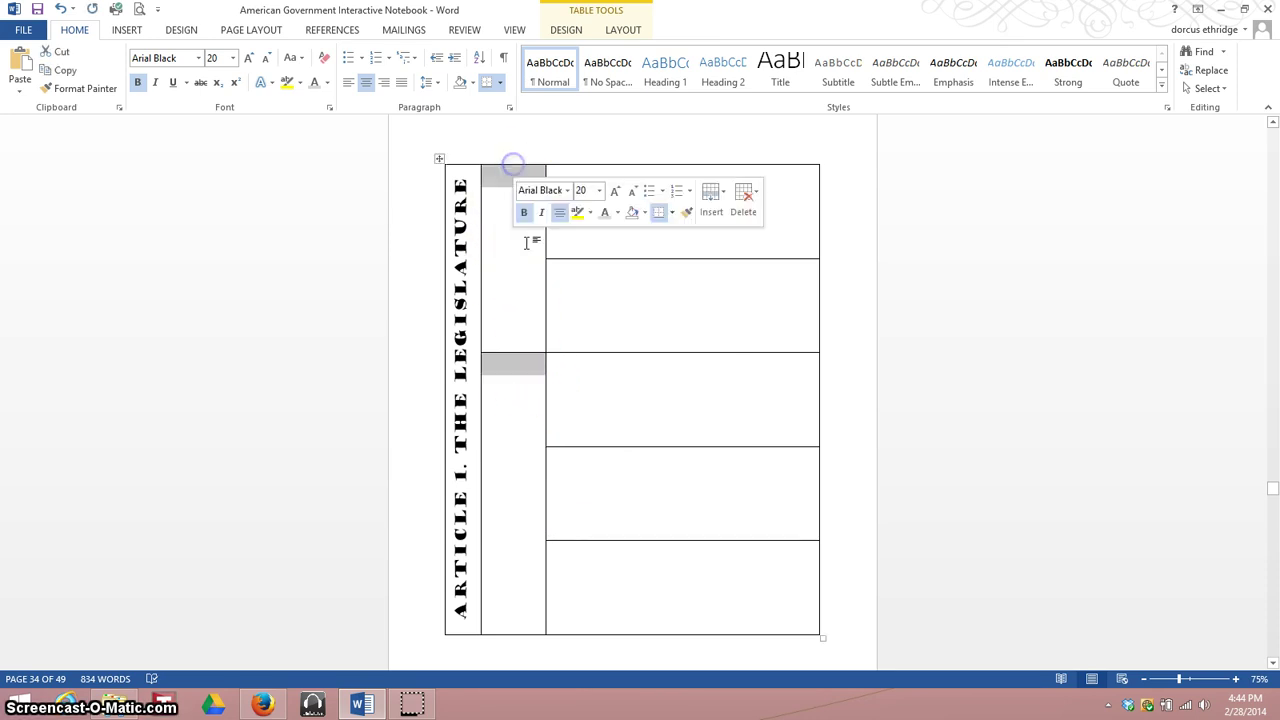
pyautogui.rightClick(511, 412)
pyautogui.click(560, 622)
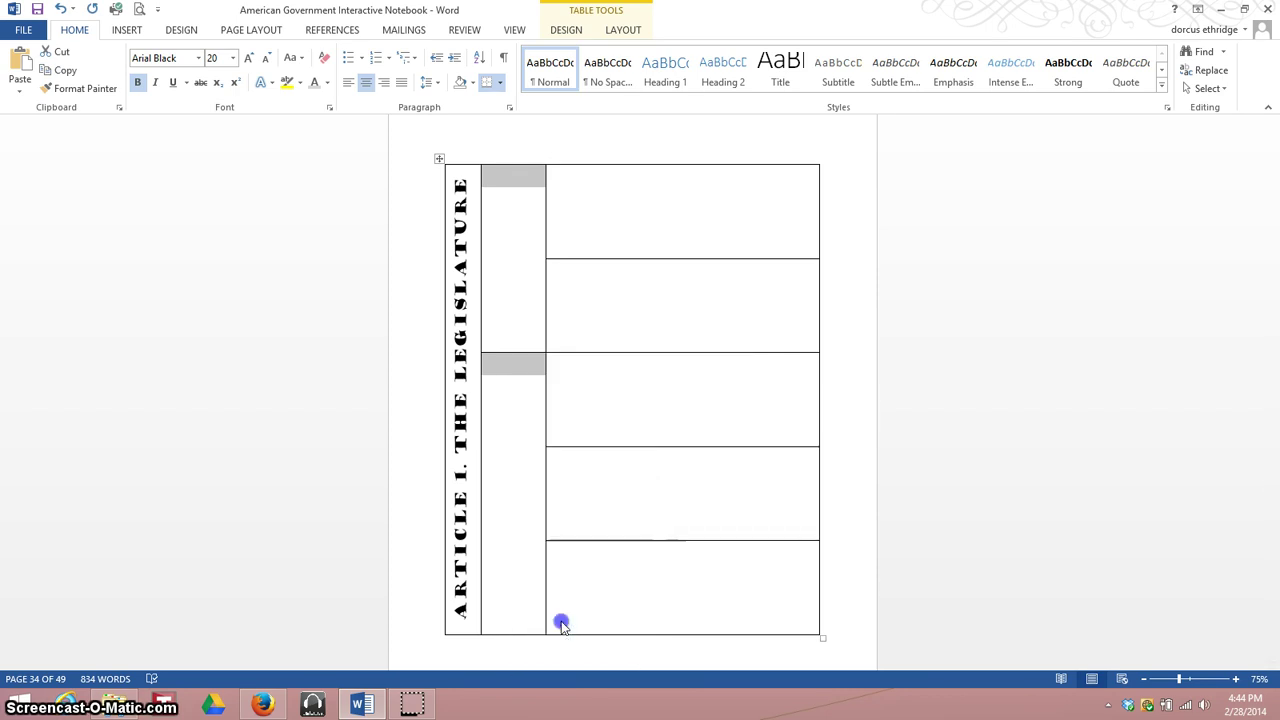
pyautogui.click(556, 326)
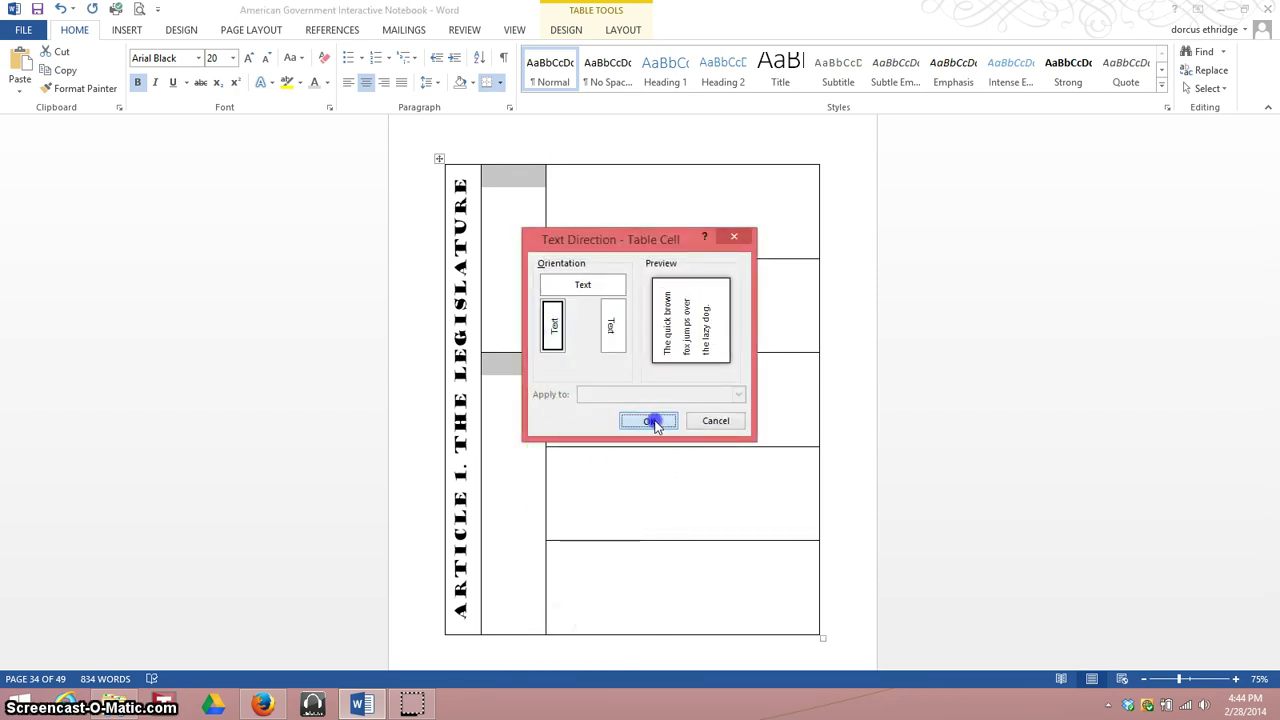
pyautogui.click(652, 421)
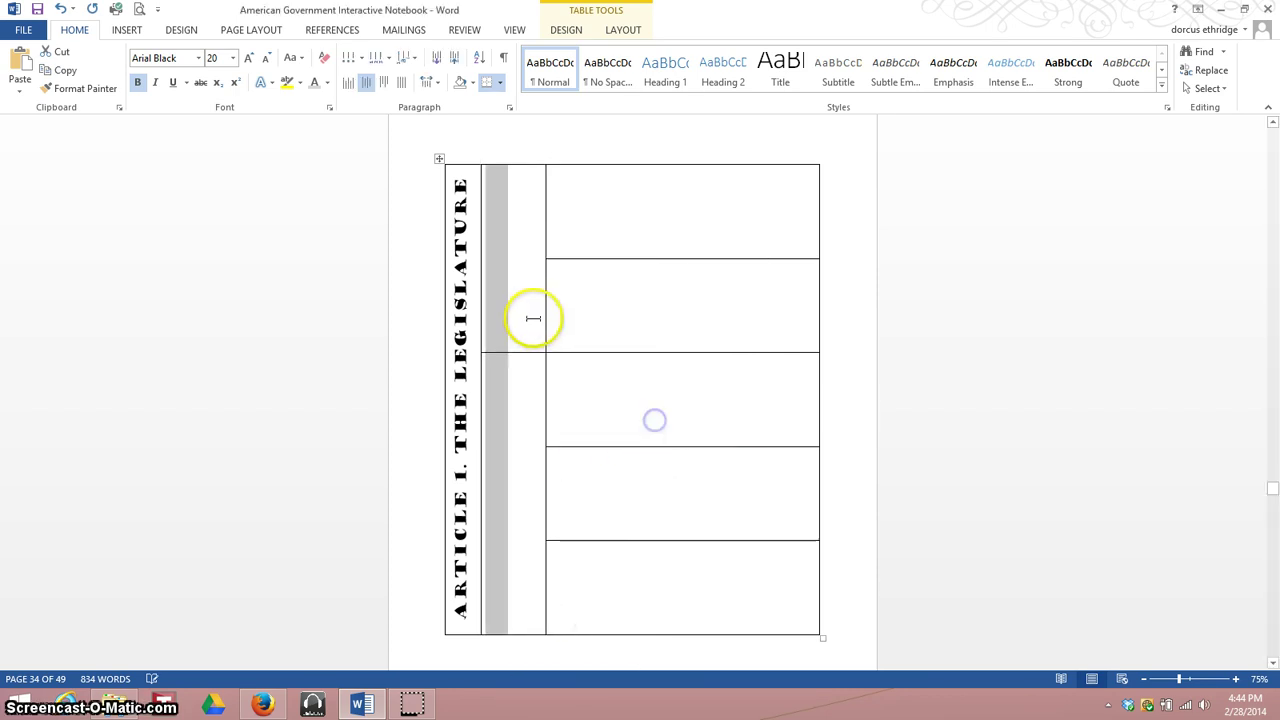
# Step: Format both middle-column cells with the Goudy Stout font at size 14
pyautogui.click(199, 57)
pyautogui.click(180, 154)
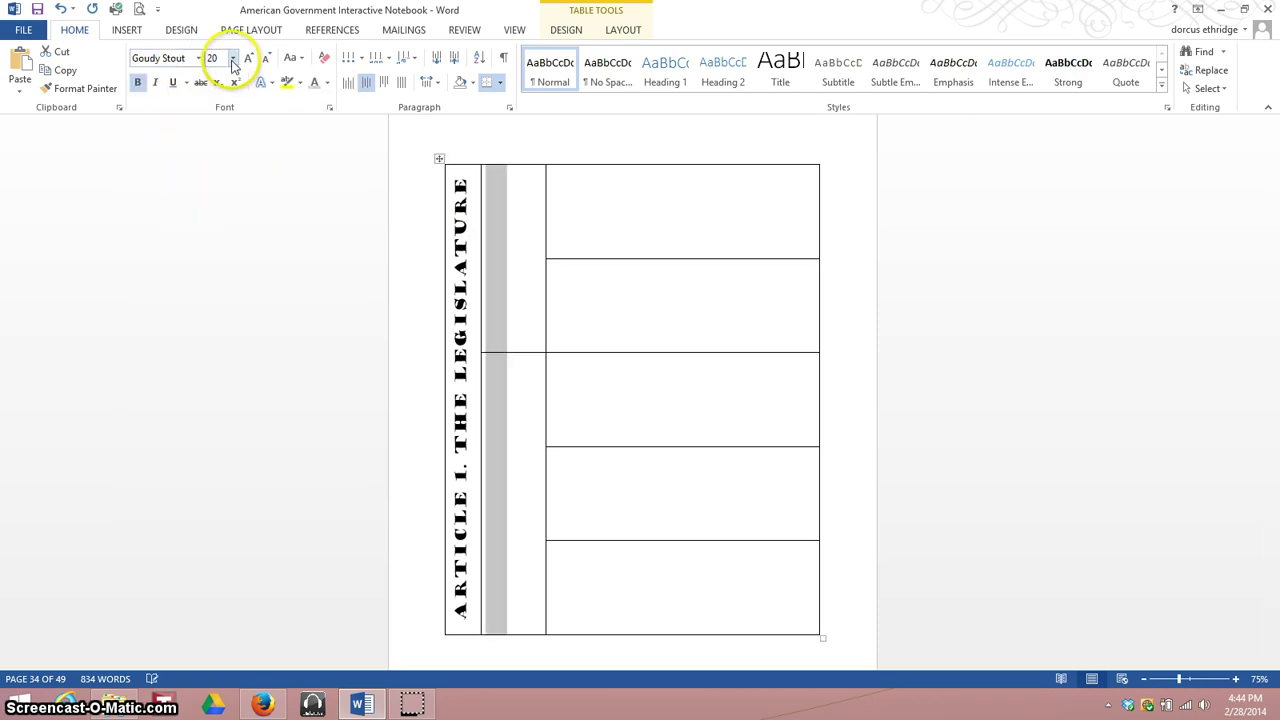
pyautogui.click(232, 58)
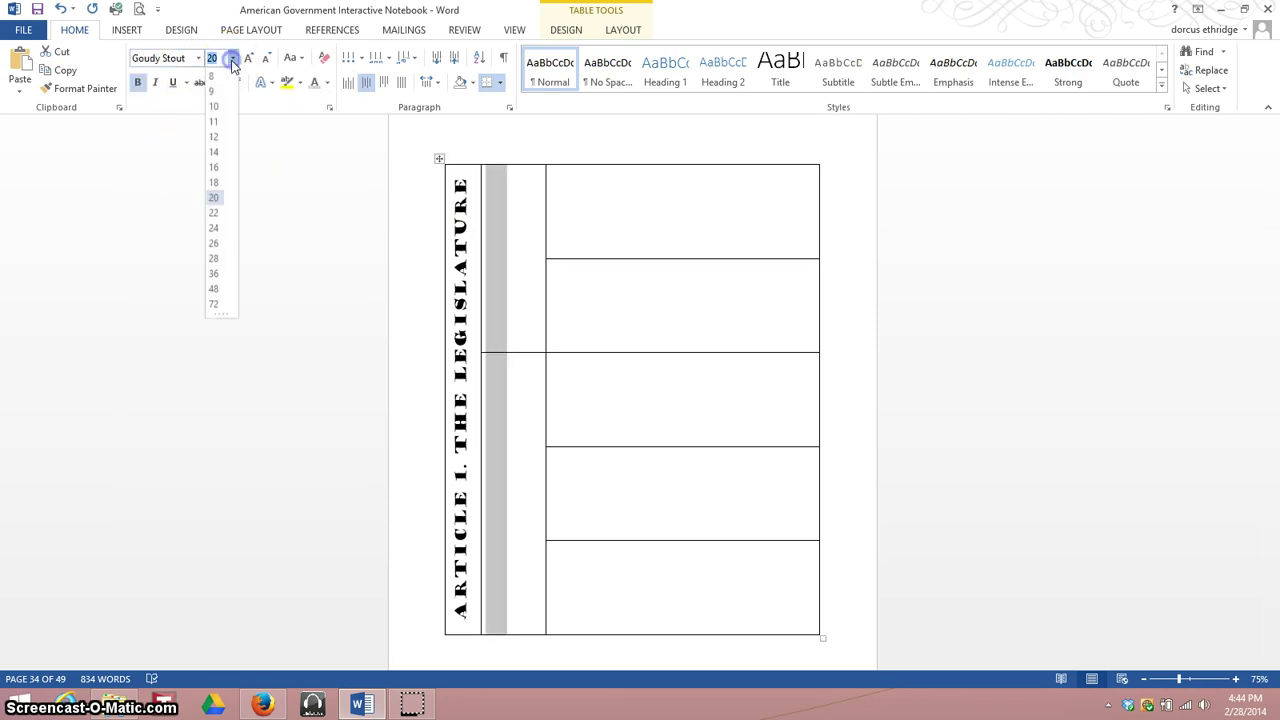
pyautogui.click(216, 151)
# Step: Enter "SECTION 6: PAYMENT AND PRIVILEGE" in the upper merged cell of the middle column
pyautogui.click(500, 266)
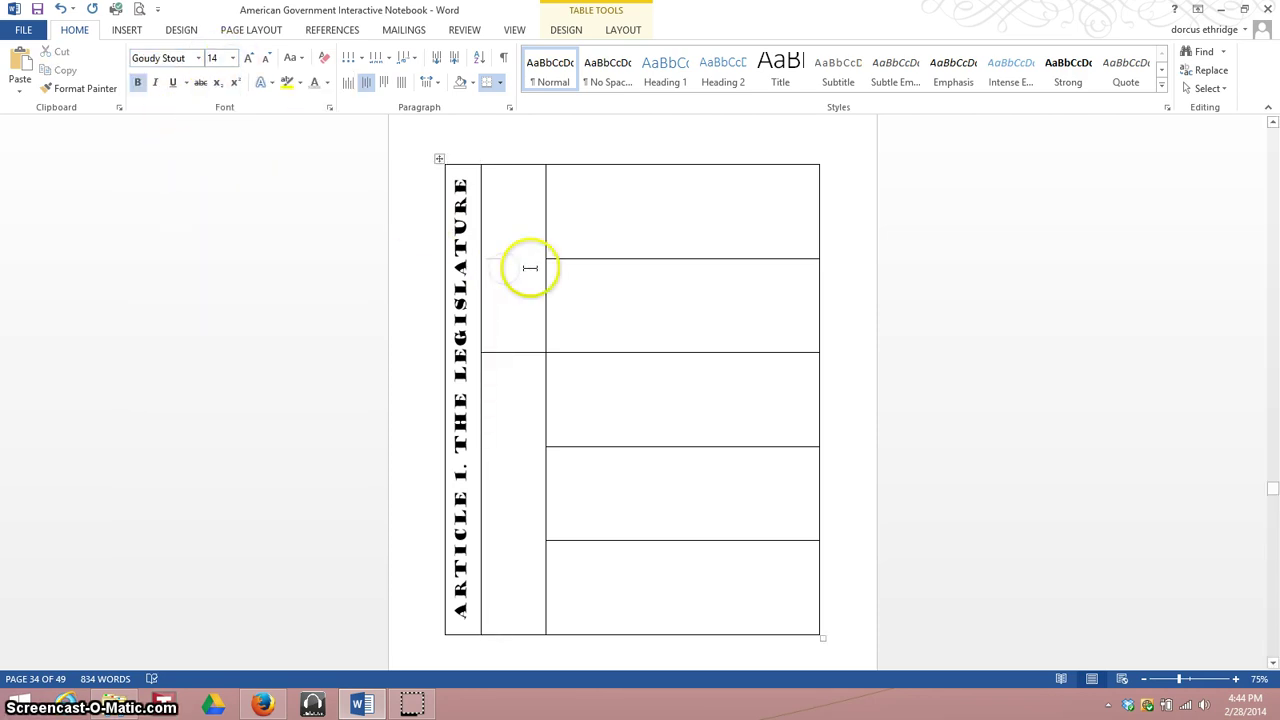
pyautogui.click(530, 267)
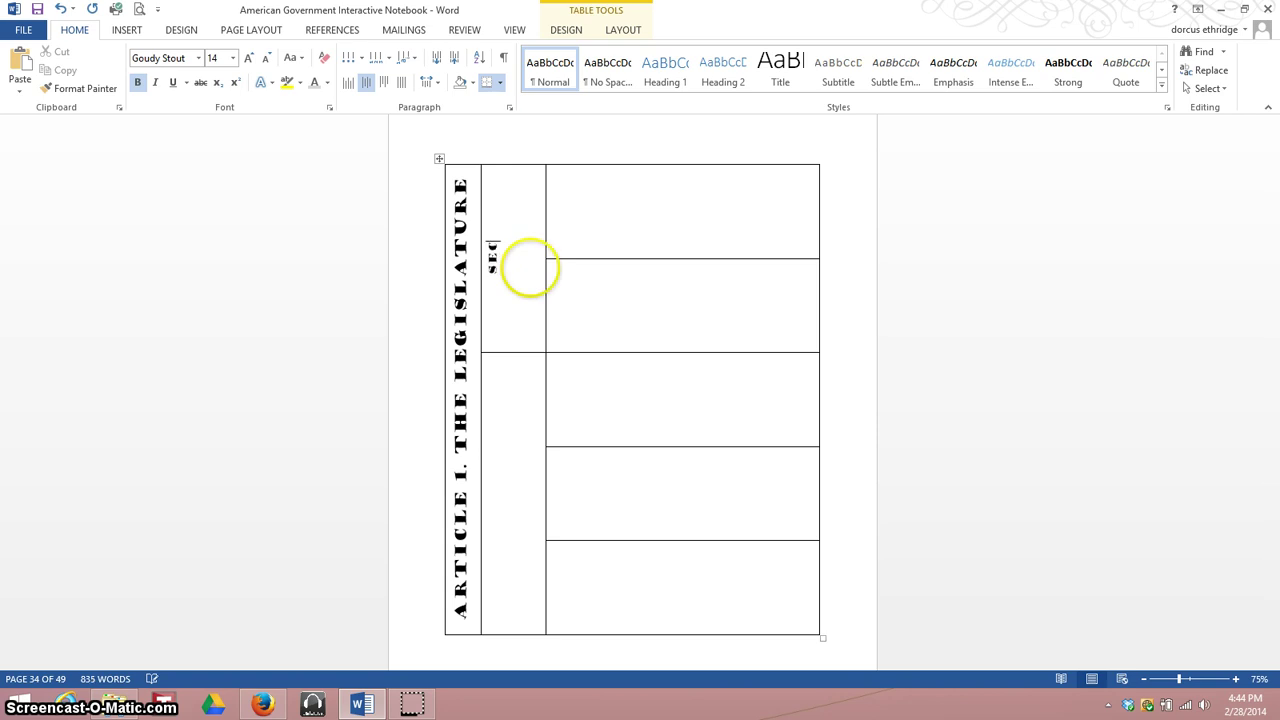
pyautogui.write('1')
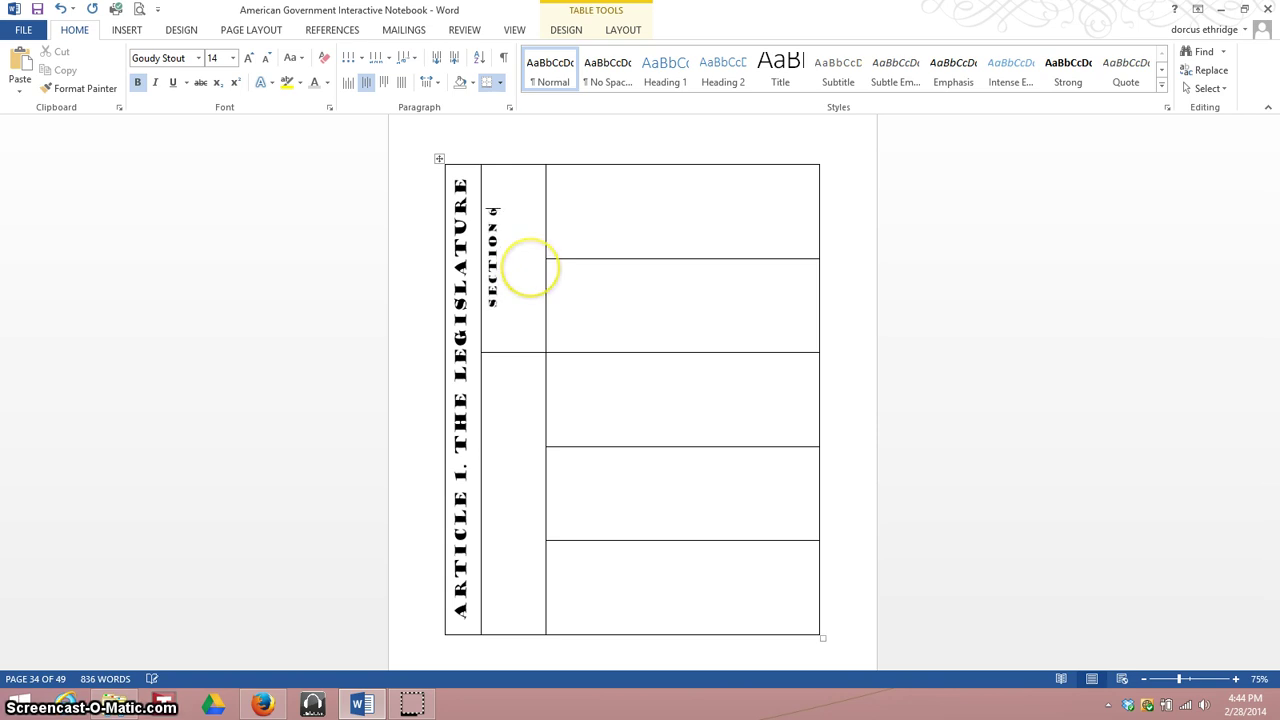
pyautogui.write(':')
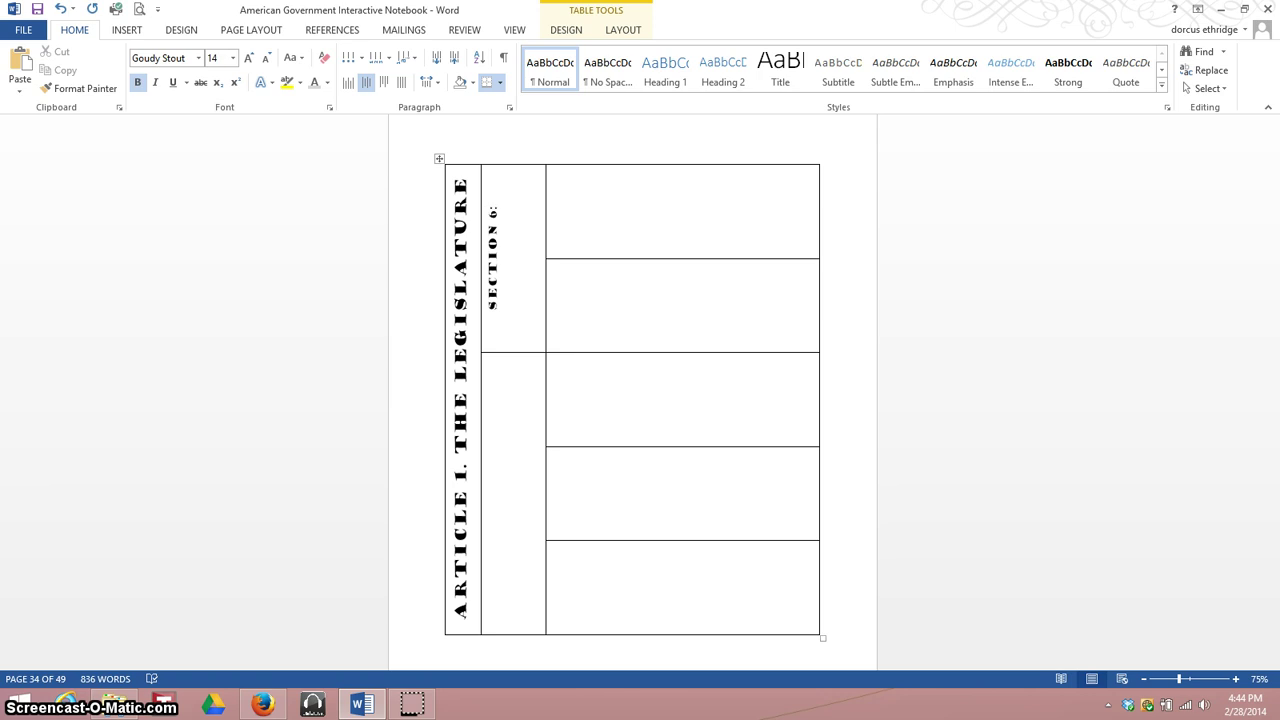
pyautogui.write(' PAYMENT AND PRIVILE')
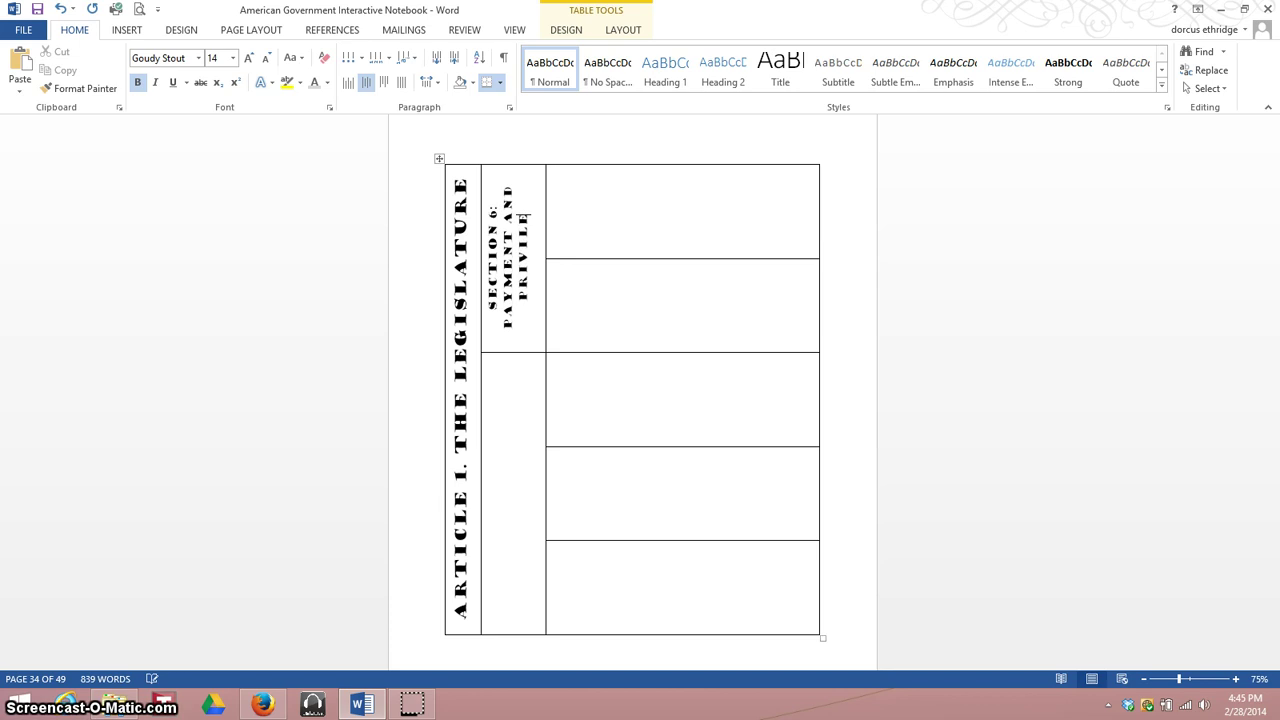
pyautogui.write('GE')
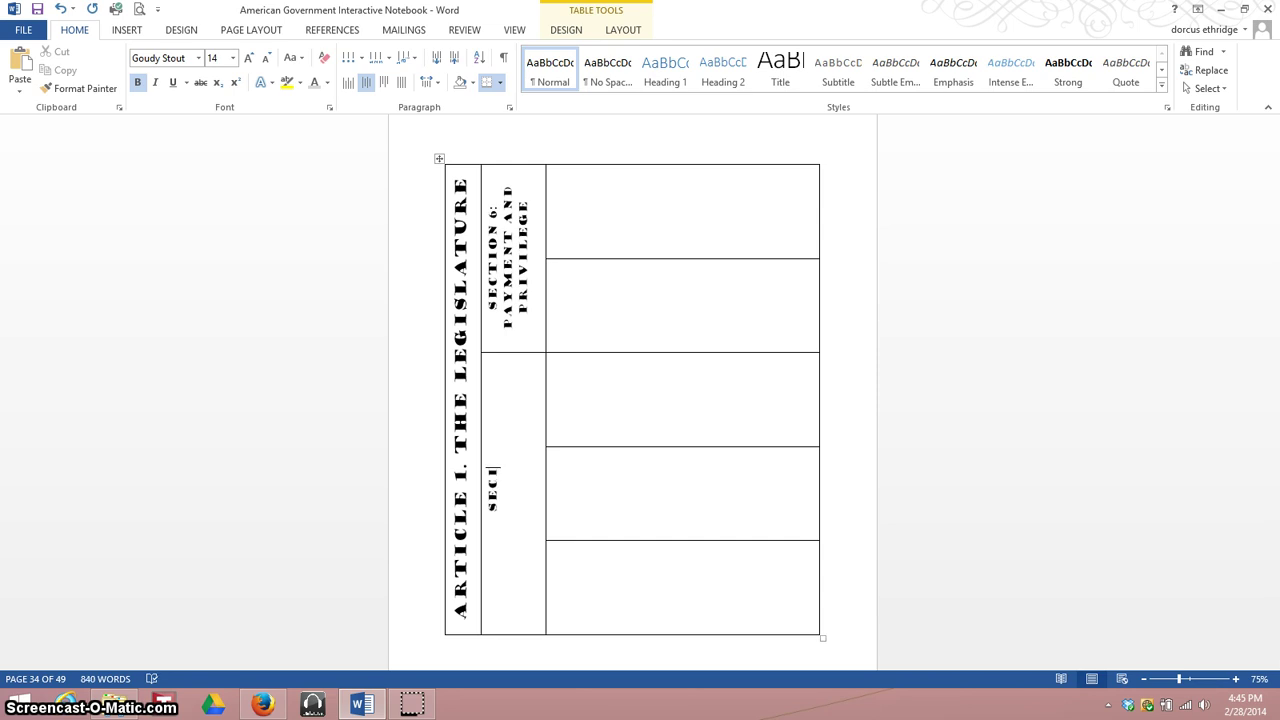
# Step: Enter "SECTION 7: HOW A BILL BECOME A LAW" in the middle column's lower merged cell and add a blank line before it
pyautogui.write('7')
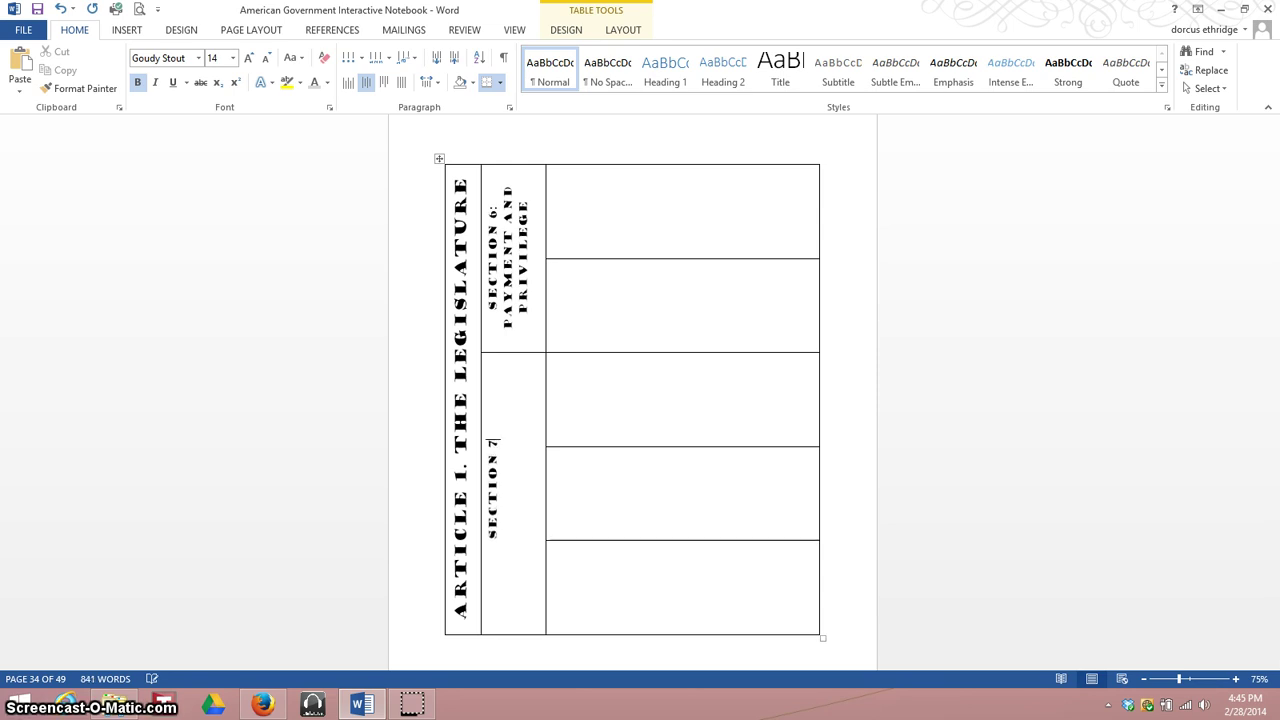
pyautogui.write(': PA')
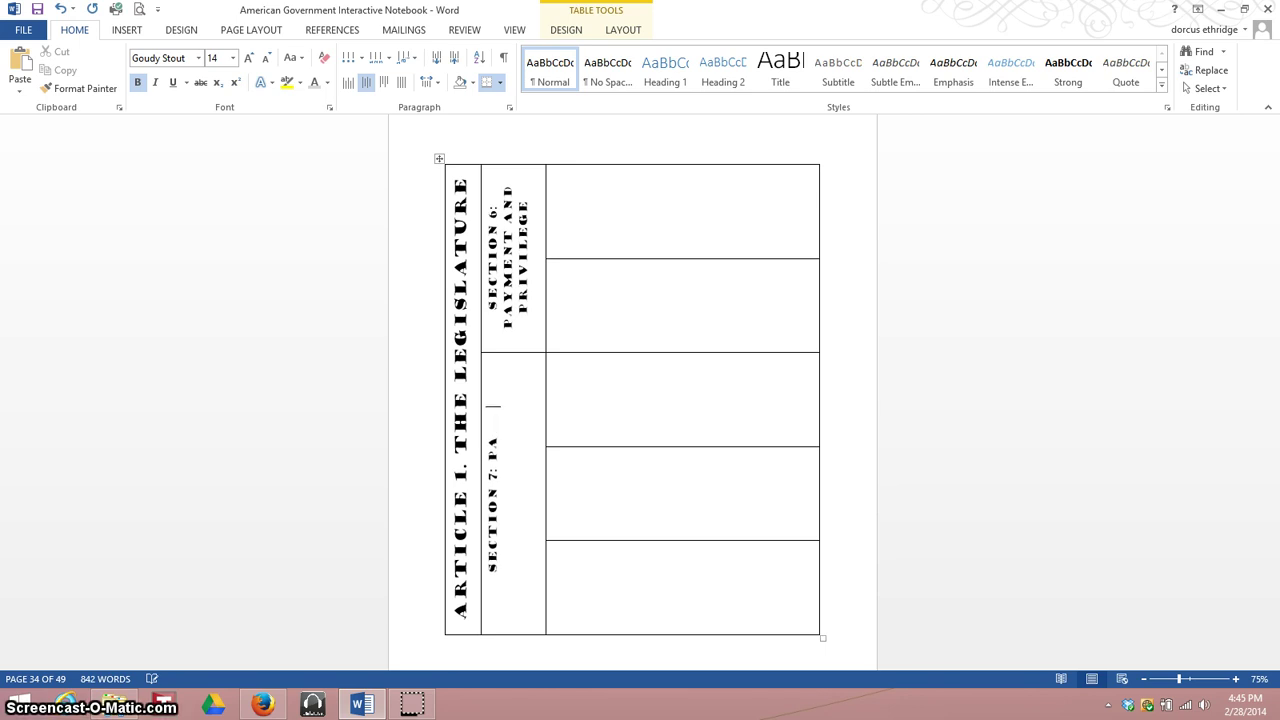
pyautogui.press('BackSpace')
pyautogui.press('BackSpace')
pyautogui.press('BackSpace')
pyautogui.press('BackSpace')
pyautogui.press('BackSpace')
pyautogui.press('BackSpace')
pyautogui.press('BackSpace')
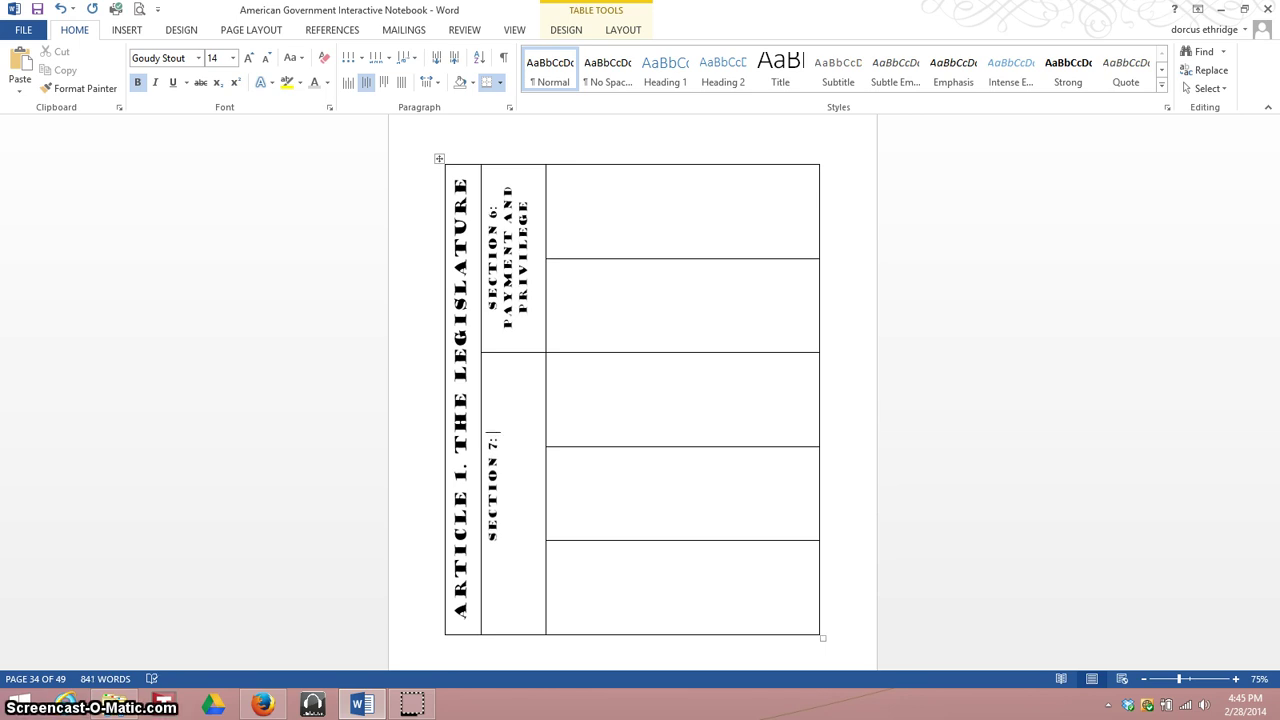
pyautogui.write('HOW A BI')
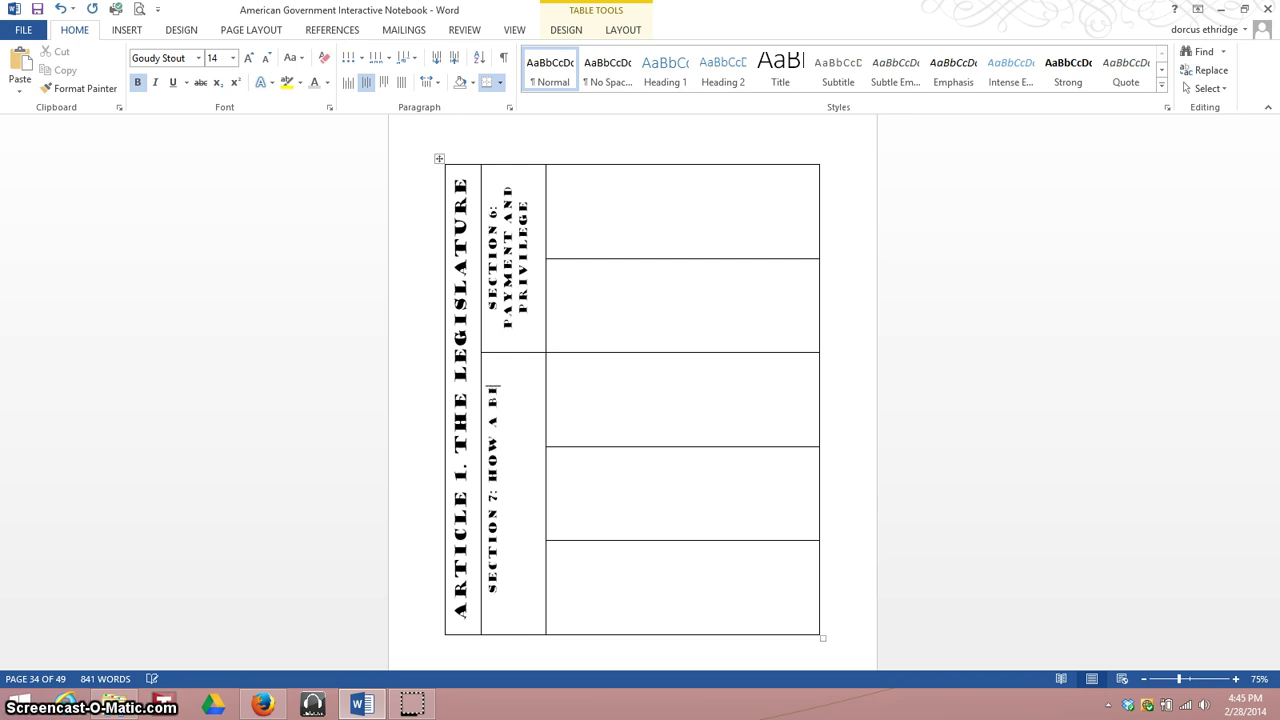
pyautogui.write('LL BECOM')
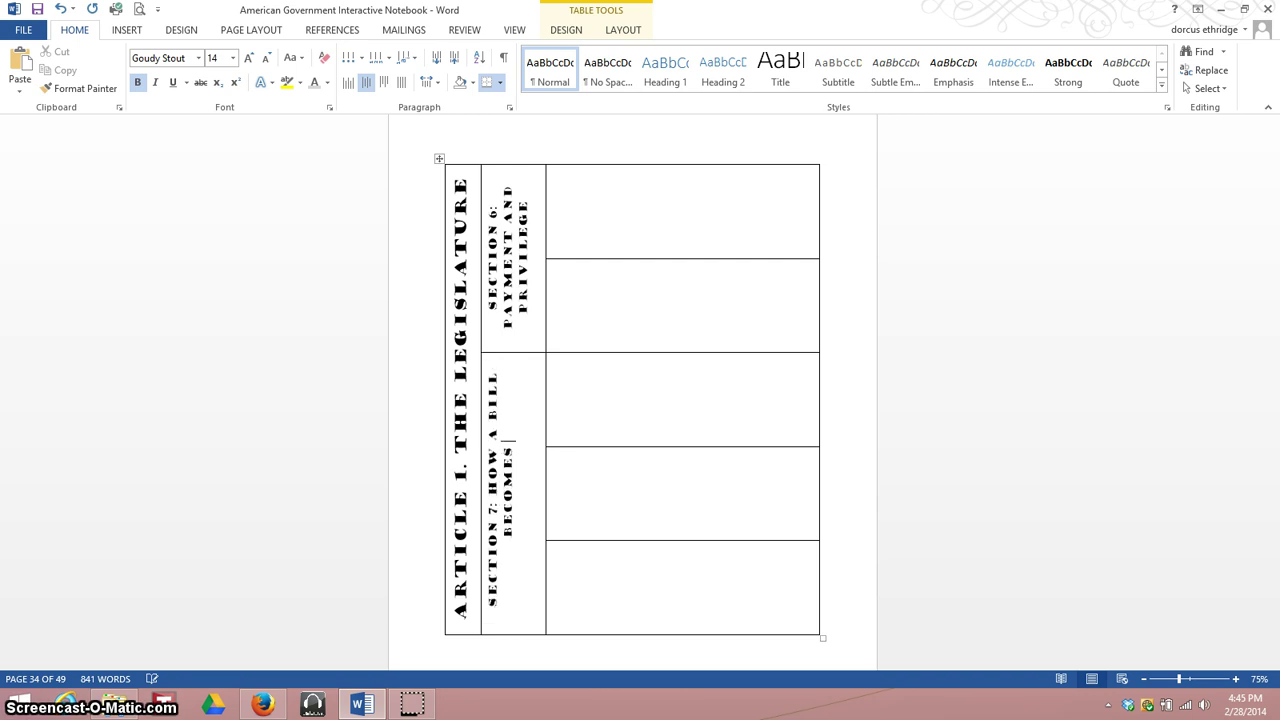
pyautogui.write('E A LAW')
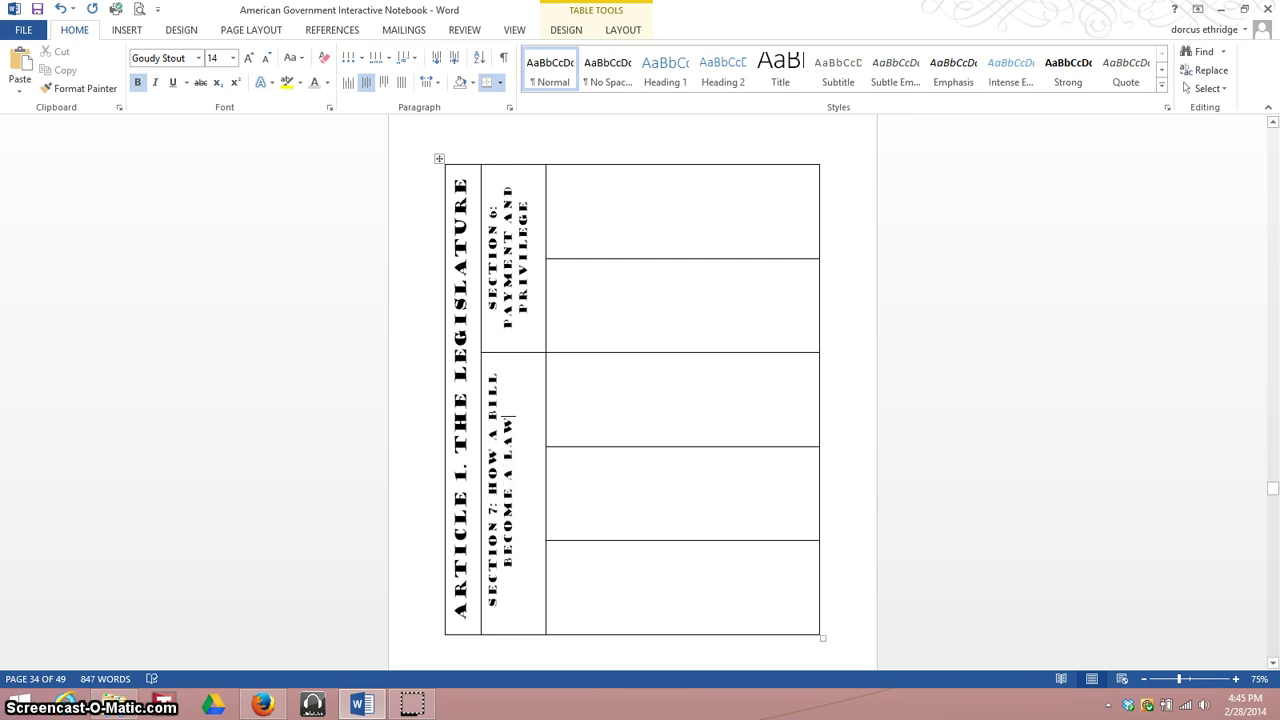
pyautogui.click(488, 612)
pyautogui.press('Return')
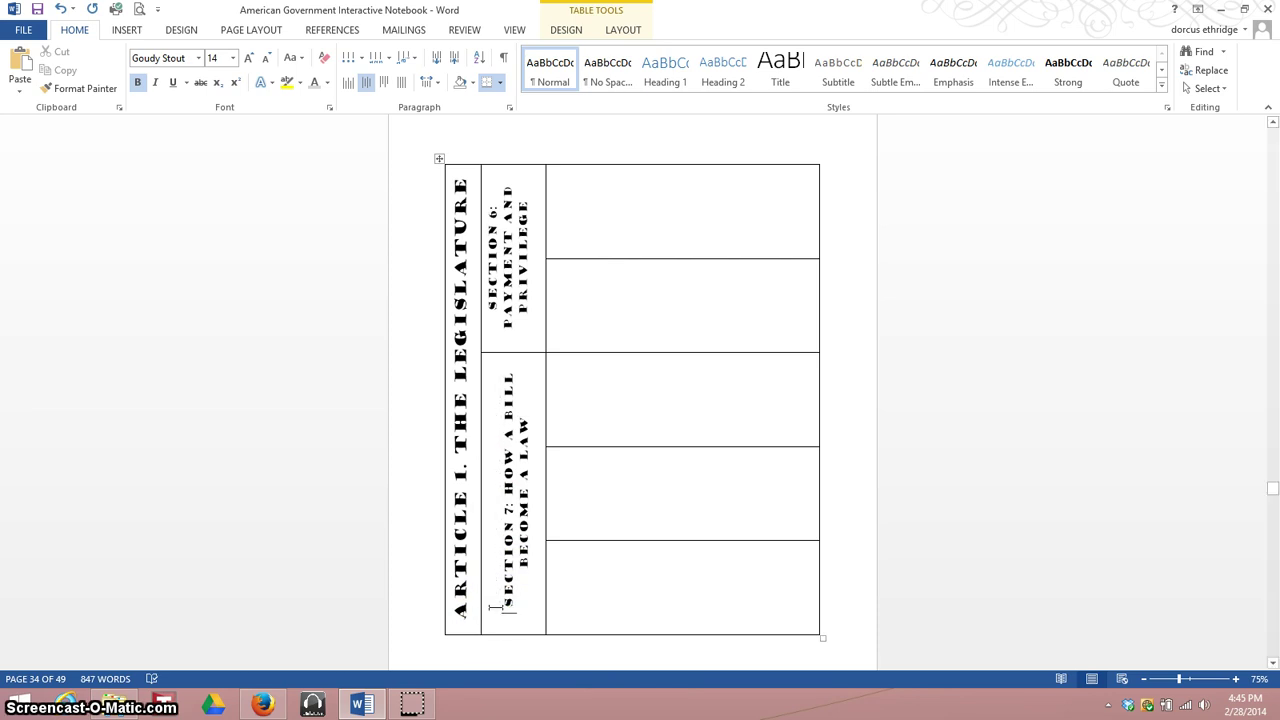
# Step: Set the font of the right column's five cells to Goudy Stout and add a blank line in the column's first cell
pyautogui.click(666, 217)
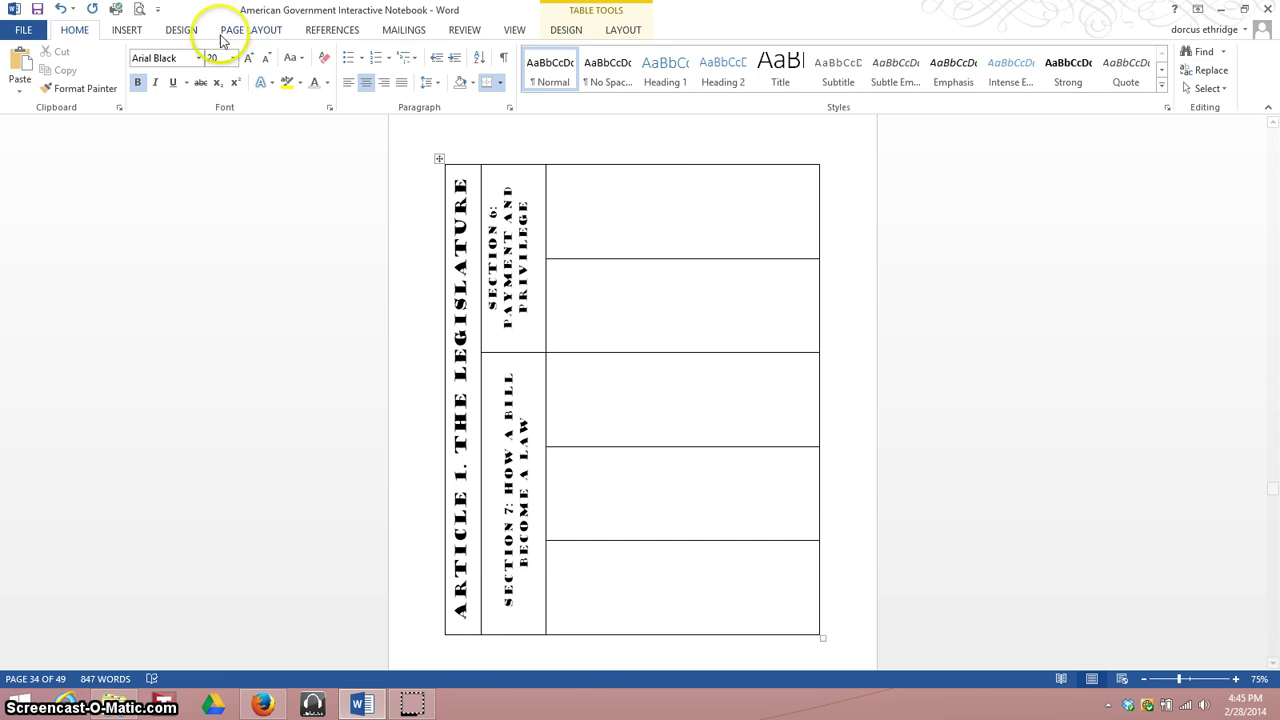
pyautogui.click(676, 163)
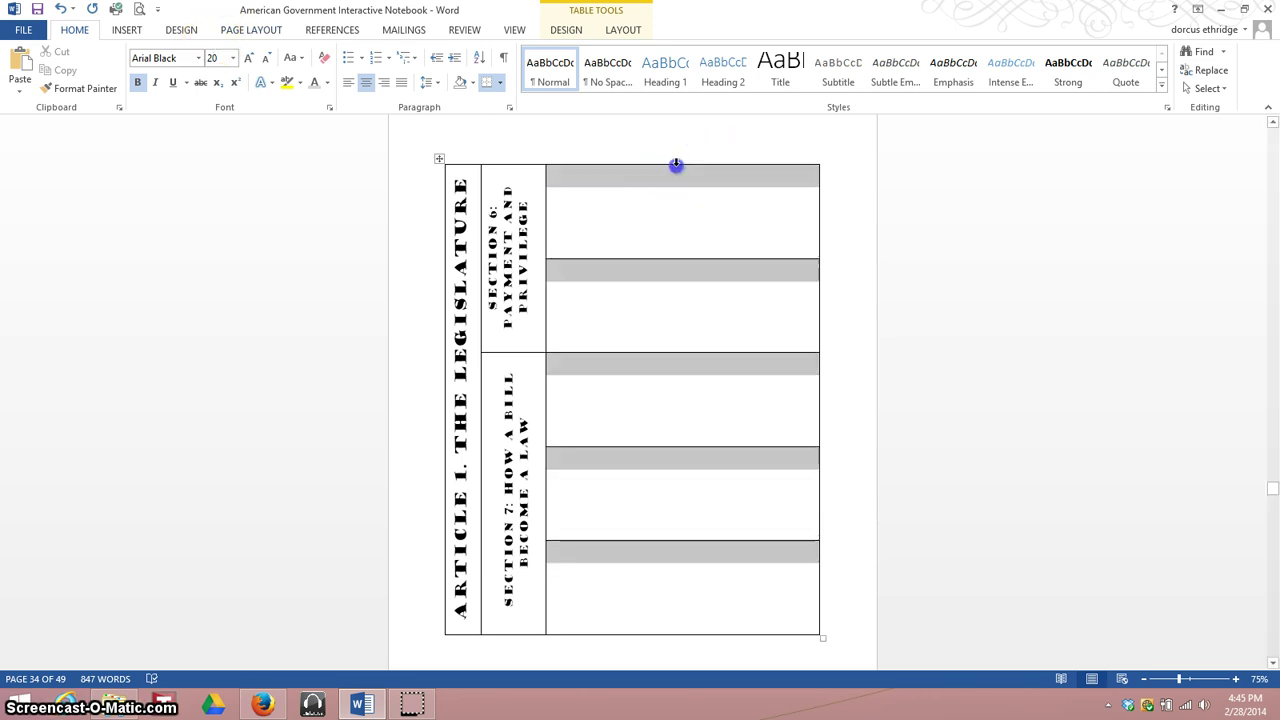
pyautogui.click(200, 62)
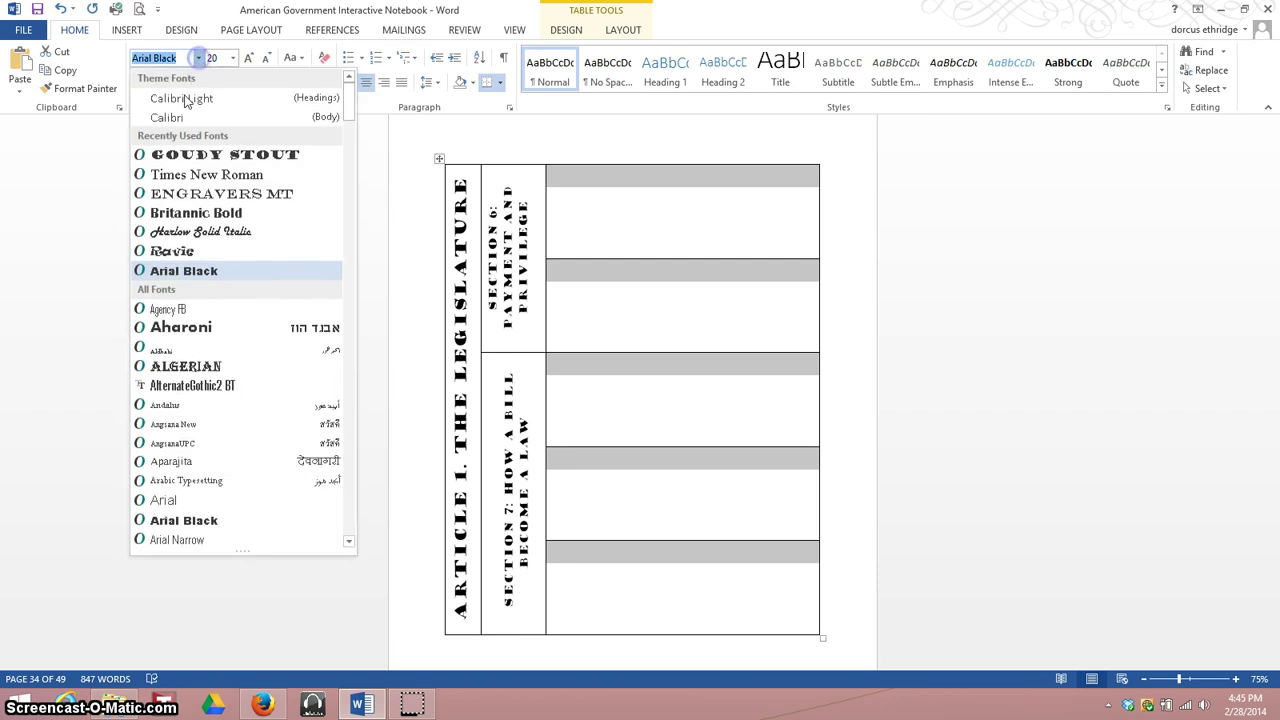
pyautogui.click(175, 151)
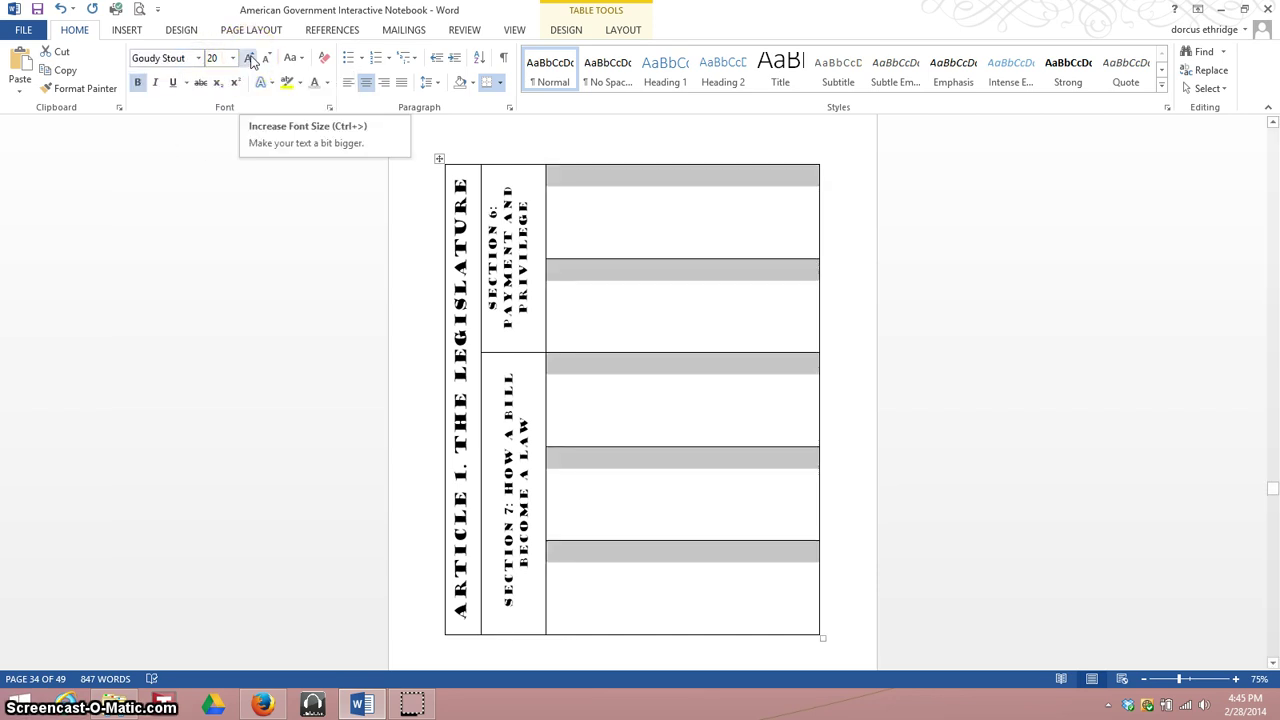
pyautogui.click(674, 180)
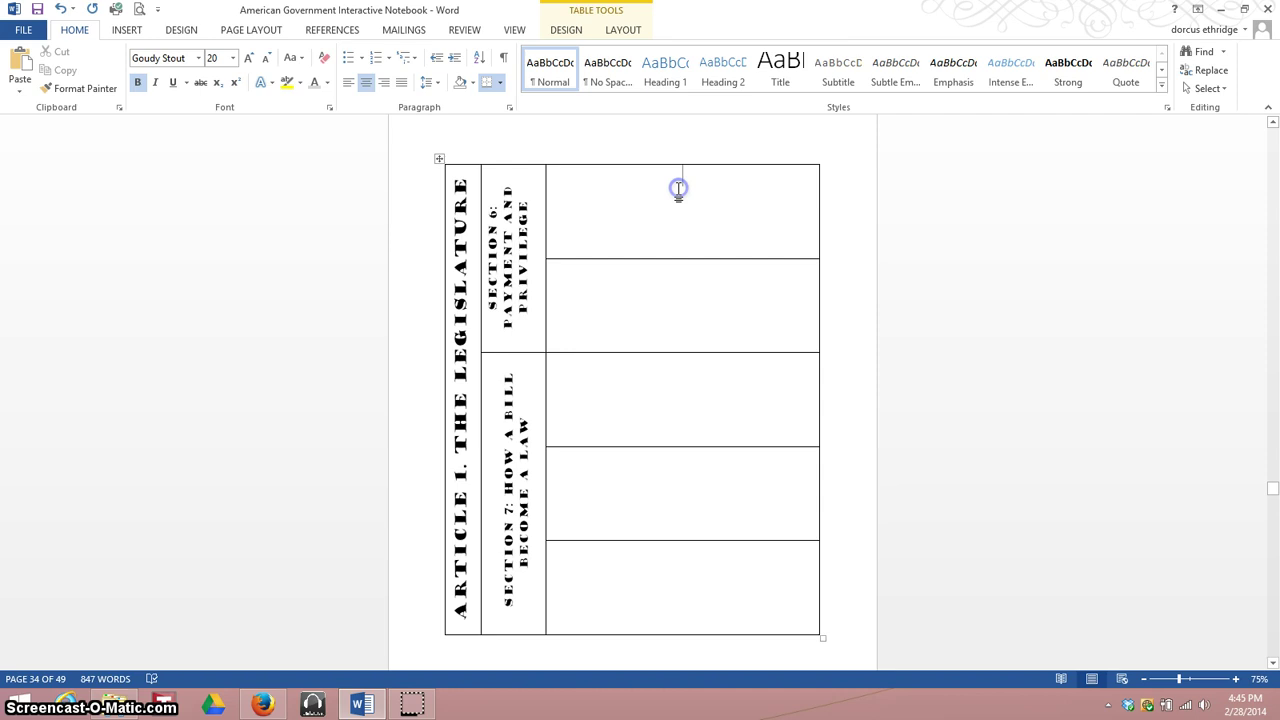
pyautogui.press('Return')
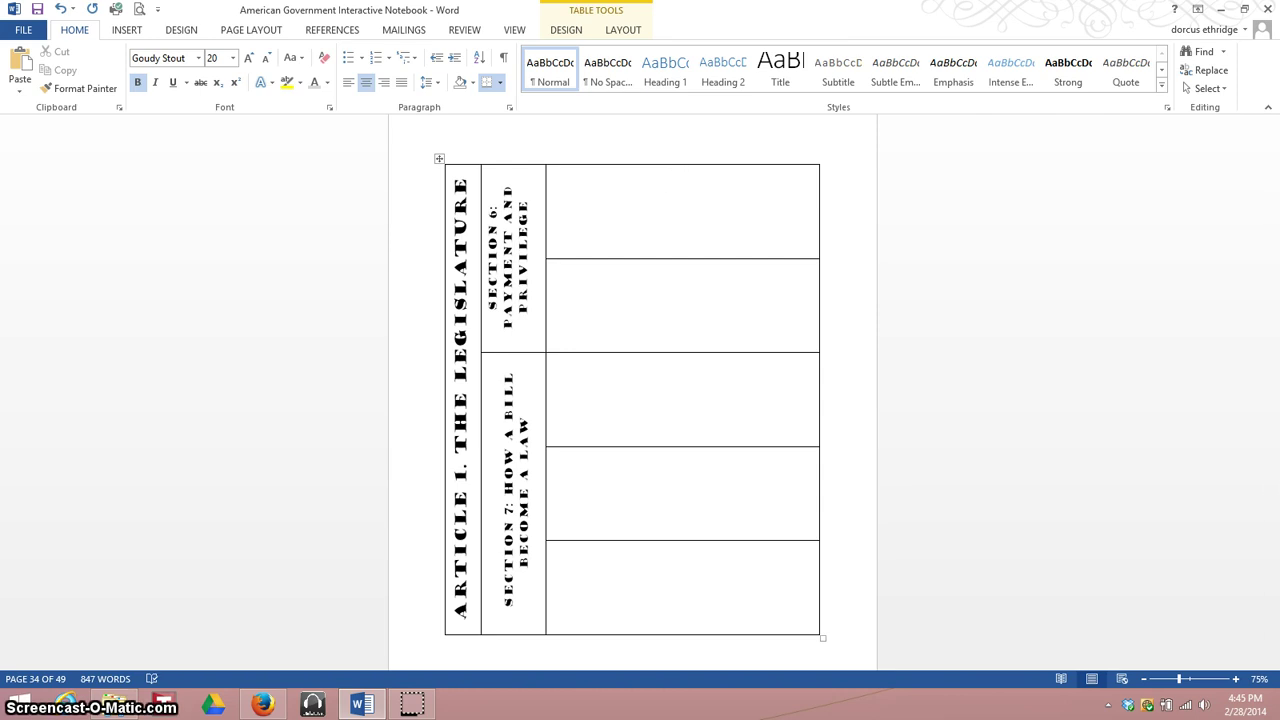
# Step: Set the font size of all five cells in the right column to 20
pyautogui.click(680, 158)
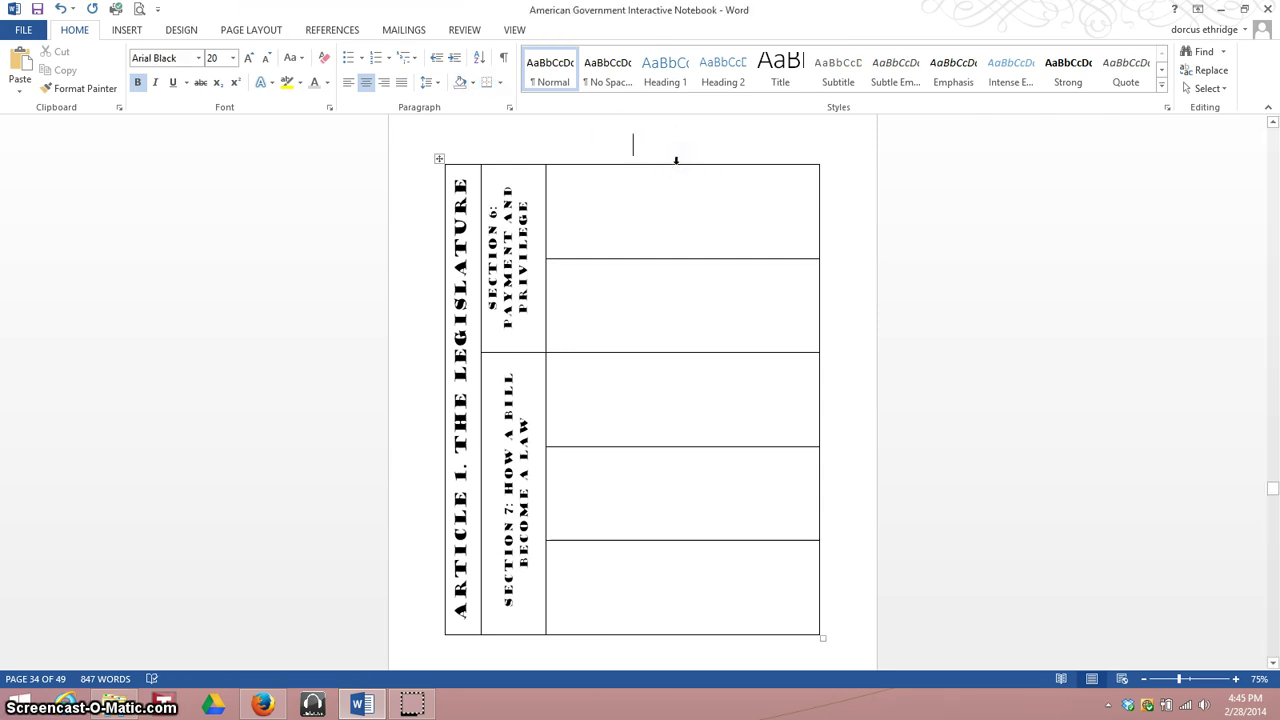
pyautogui.click(676, 160)
pyautogui.click(233, 58)
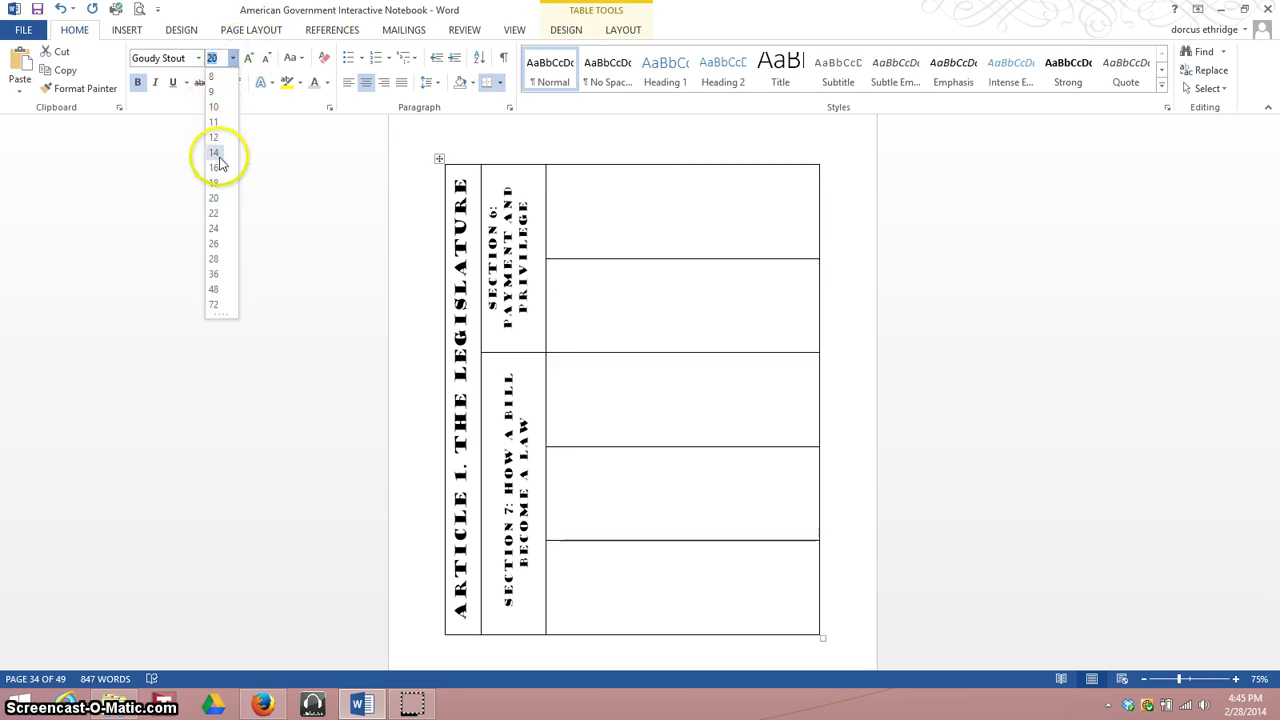
pyautogui.click(214, 197)
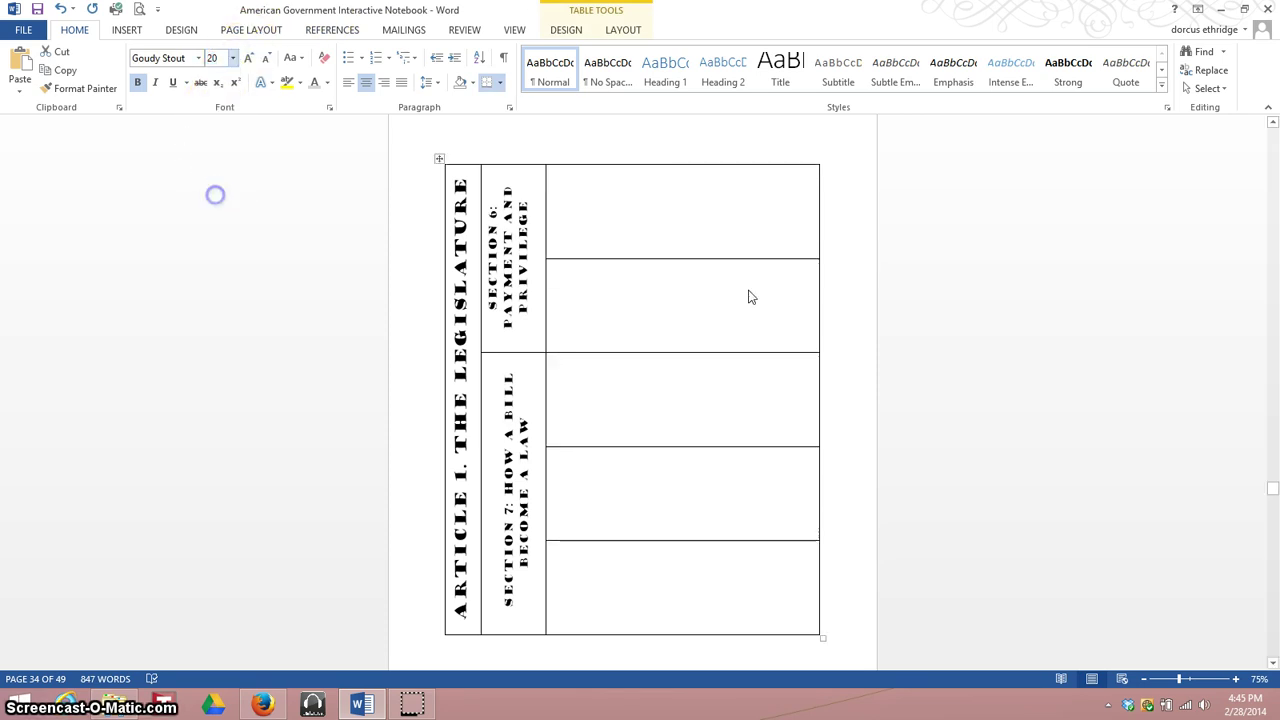
# Step: Enter "CLAUSE 1: SALARY" below the blank line in the right column's first cell
pyautogui.click(691, 198)
pyautogui.click(726, 218)
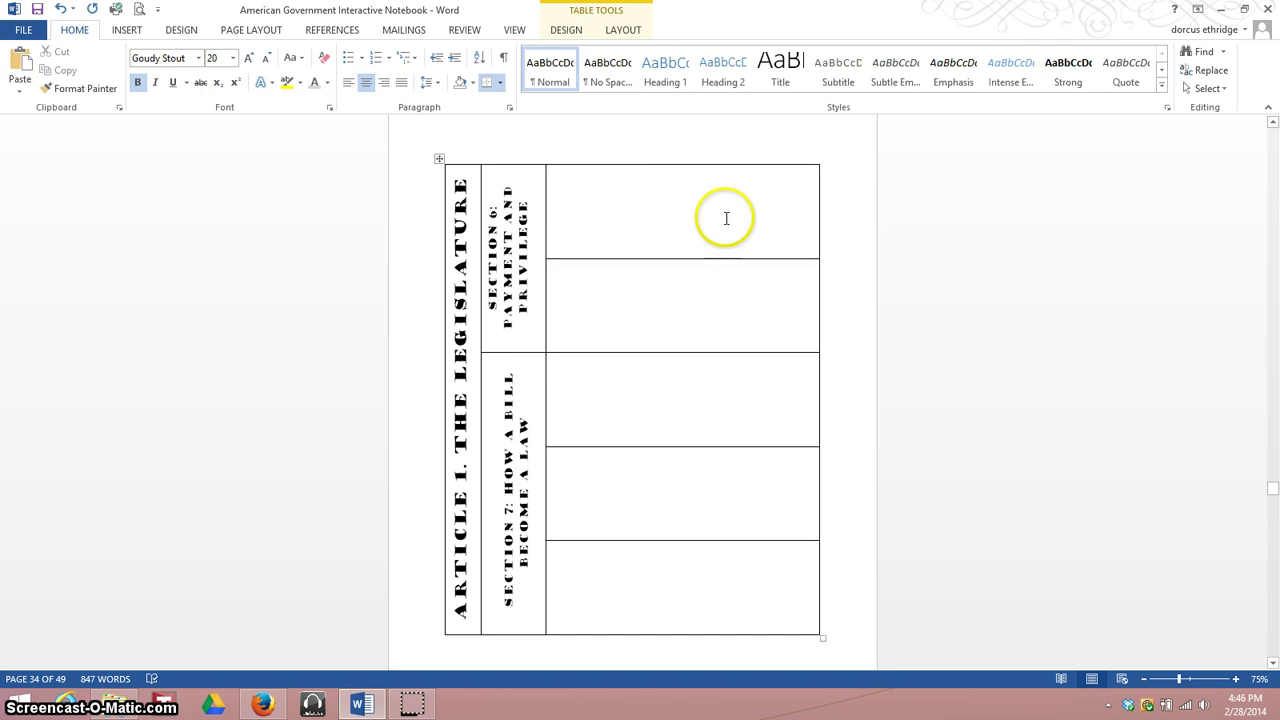
pyautogui.write('Clause')
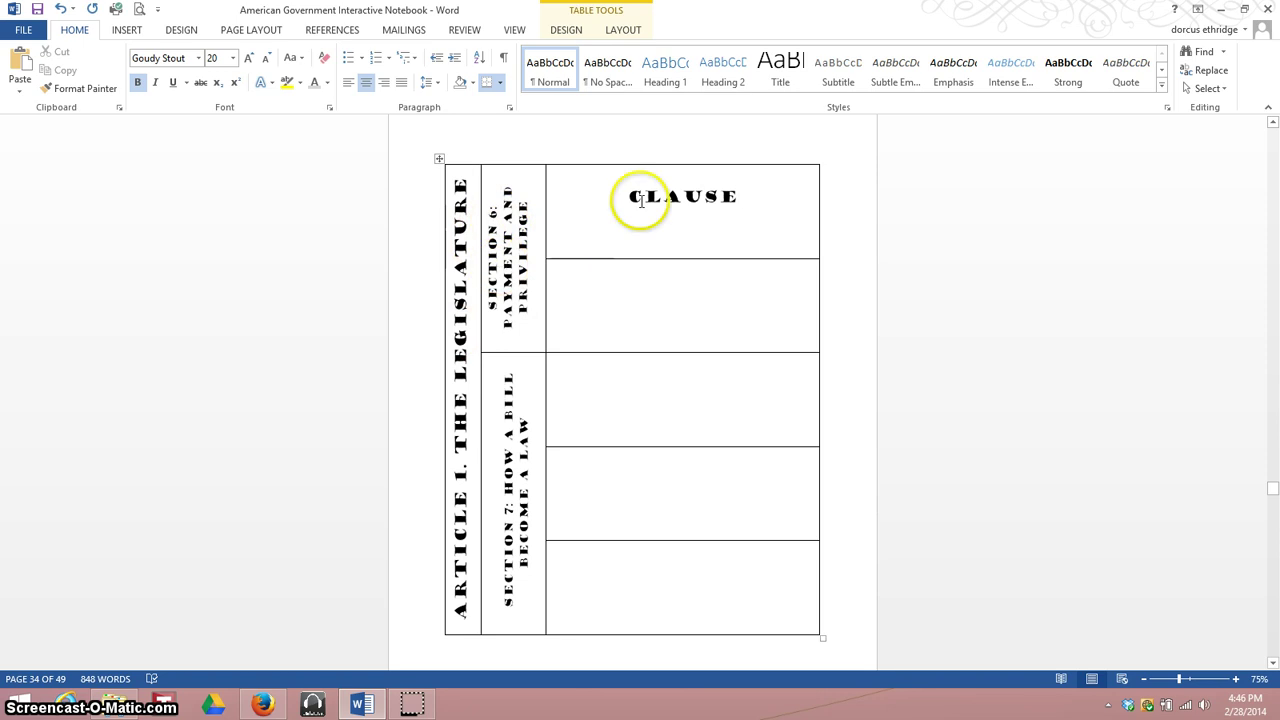
pyautogui.write('I')
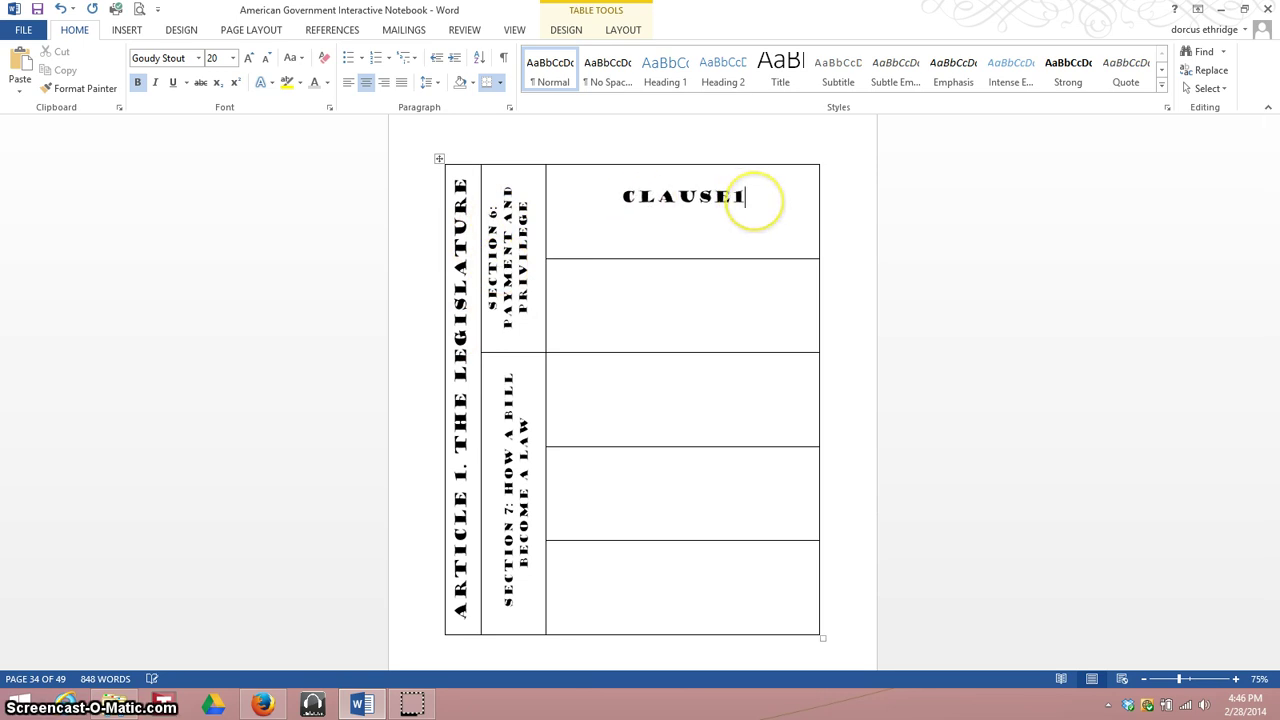
pyautogui.press('BackSpace')
pyautogui.press('BackSpace')
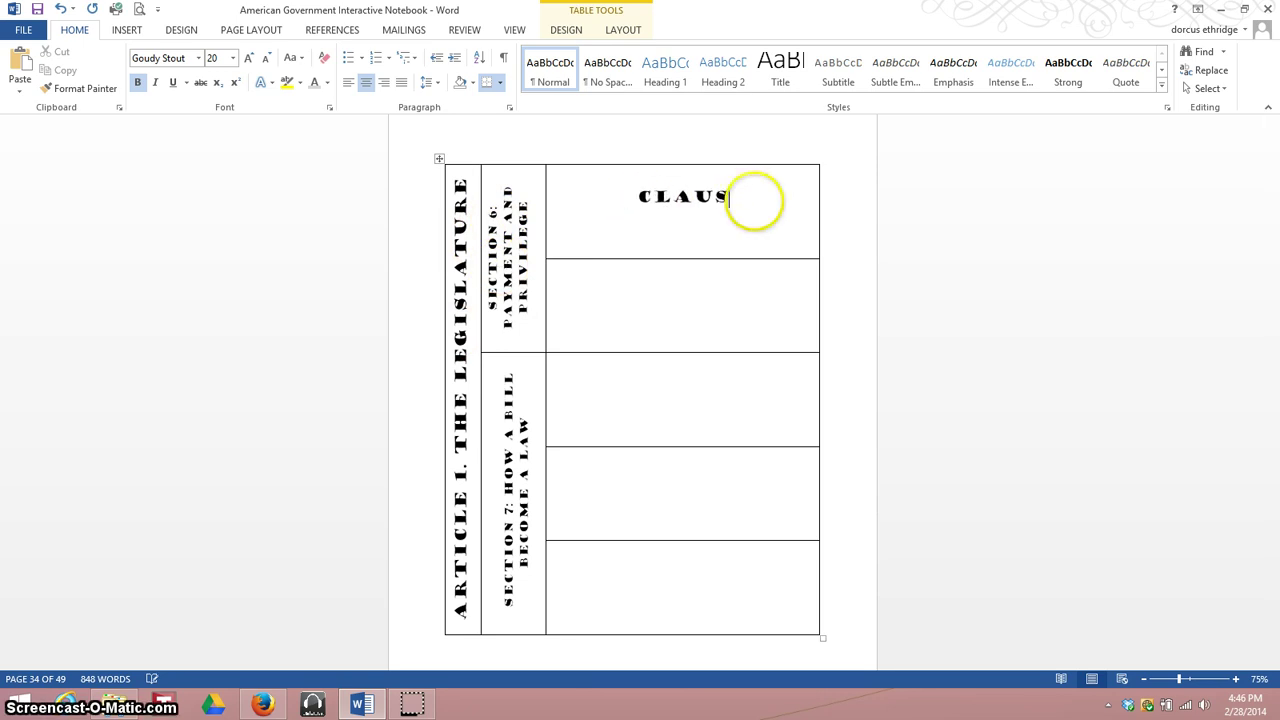
pyautogui.write('E 1')
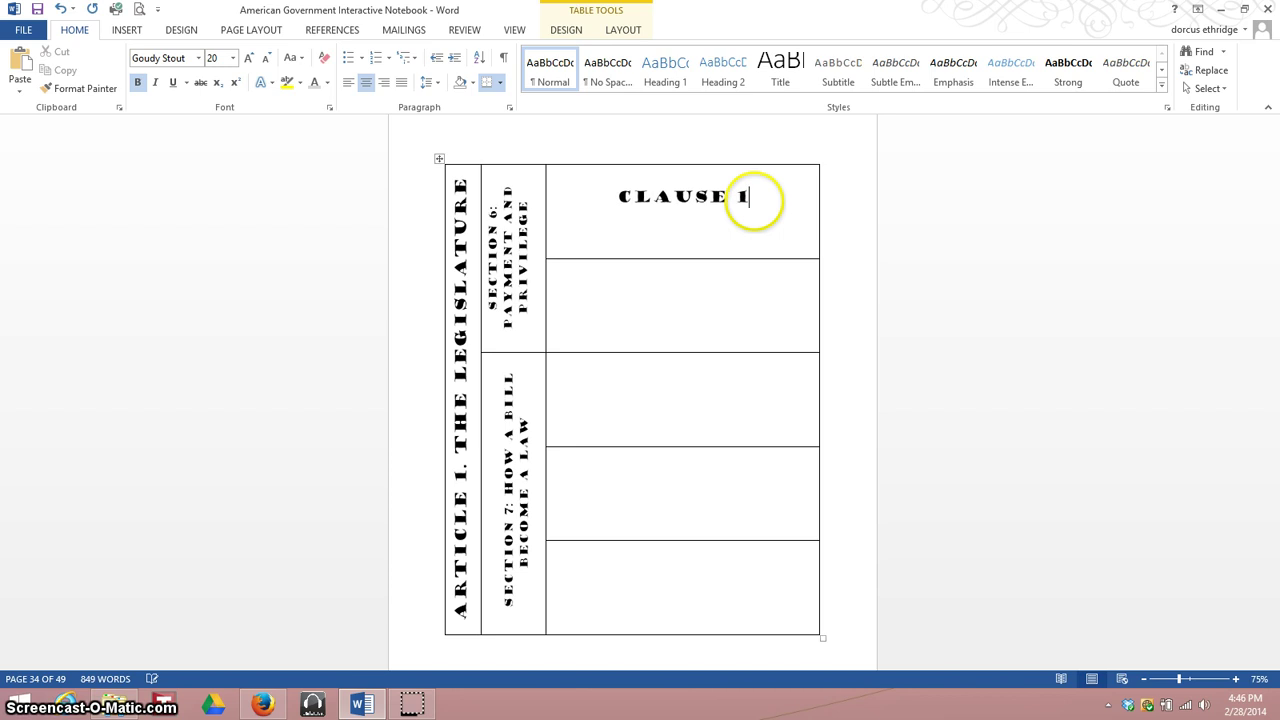
pyautogui.write(': SALARY')
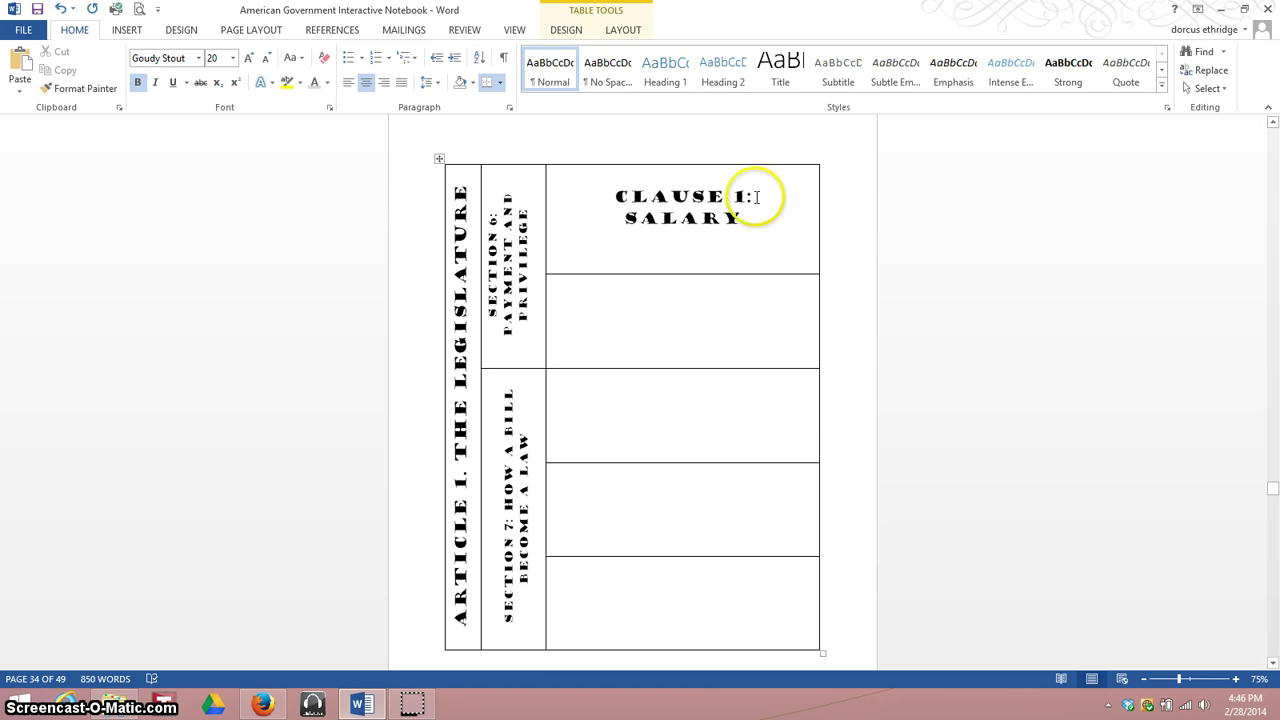
# Step: Enter "CLAUSE 2: RESTRICTIONS" in the right column's second cell, below a blank line
pyautogui.click(689, 304)
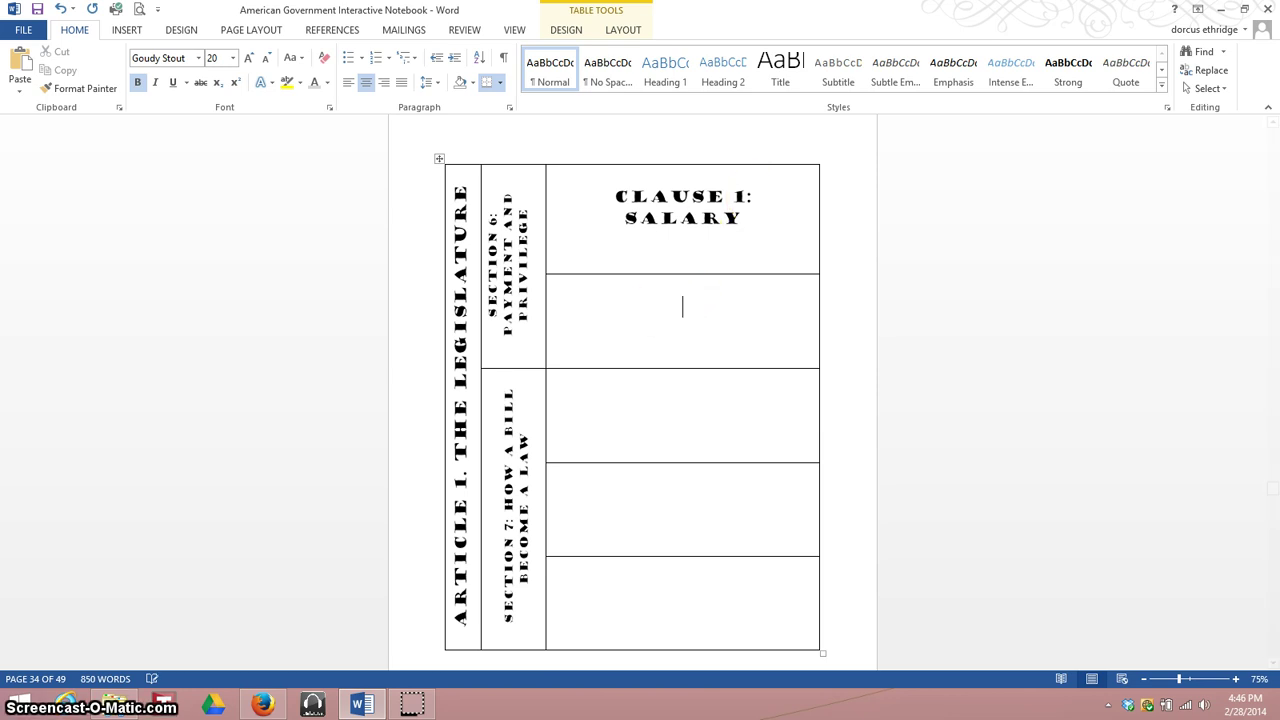
pyautogui.write('CLAUSE 2: ')
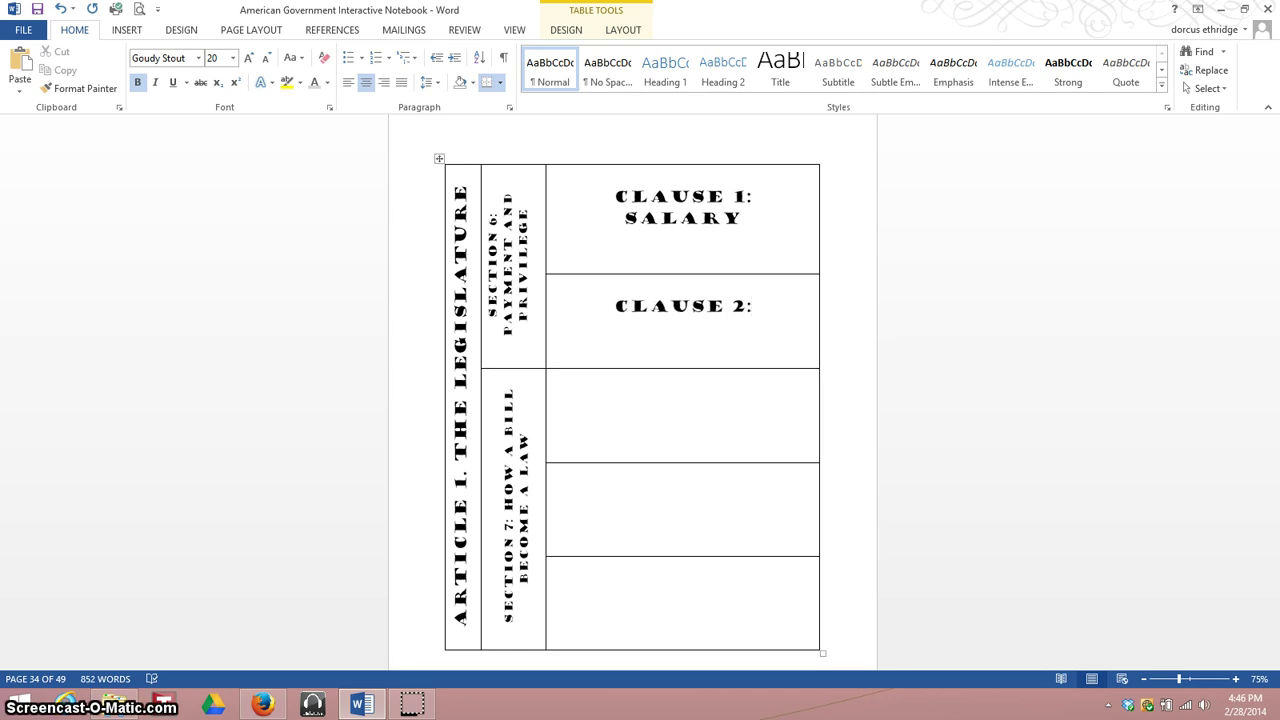
pyautogui.write('RESTRICTIIONS')
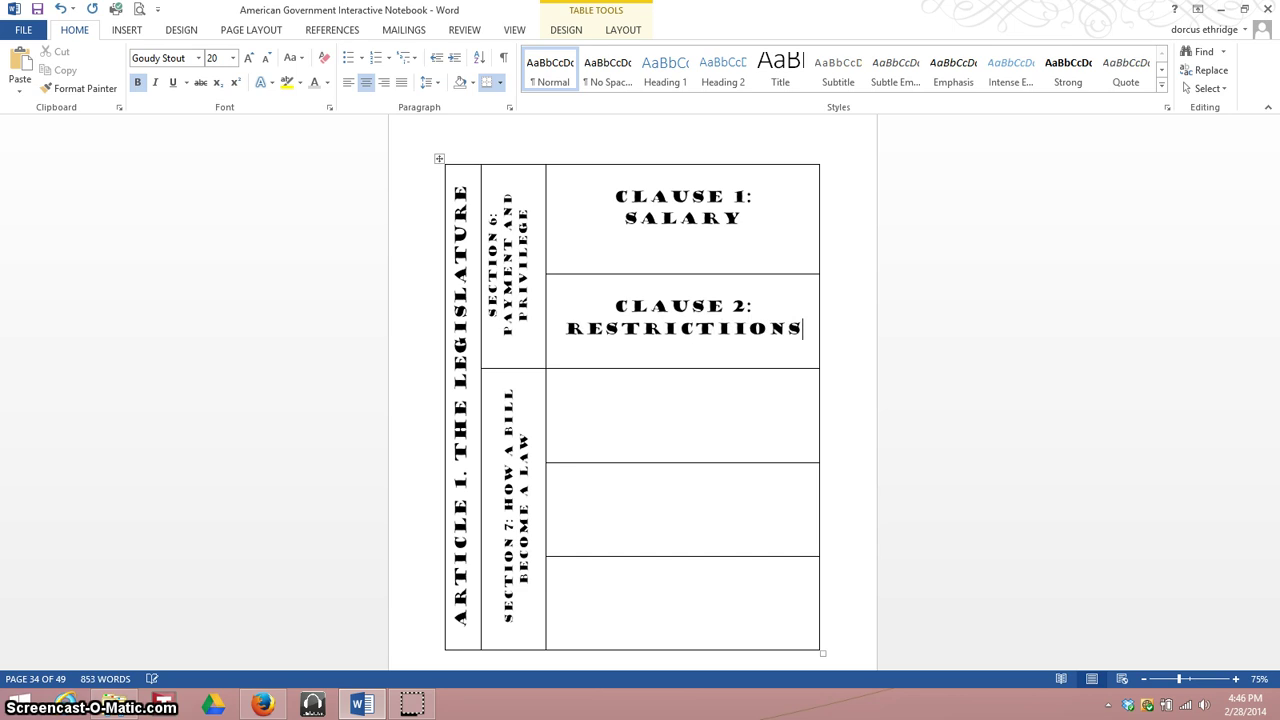
pyautogui.press('BackSpace')
pyautogui.press('BackSpace')
pyautogui.press('BackSpace')
pyautogui.press('BackSpace')
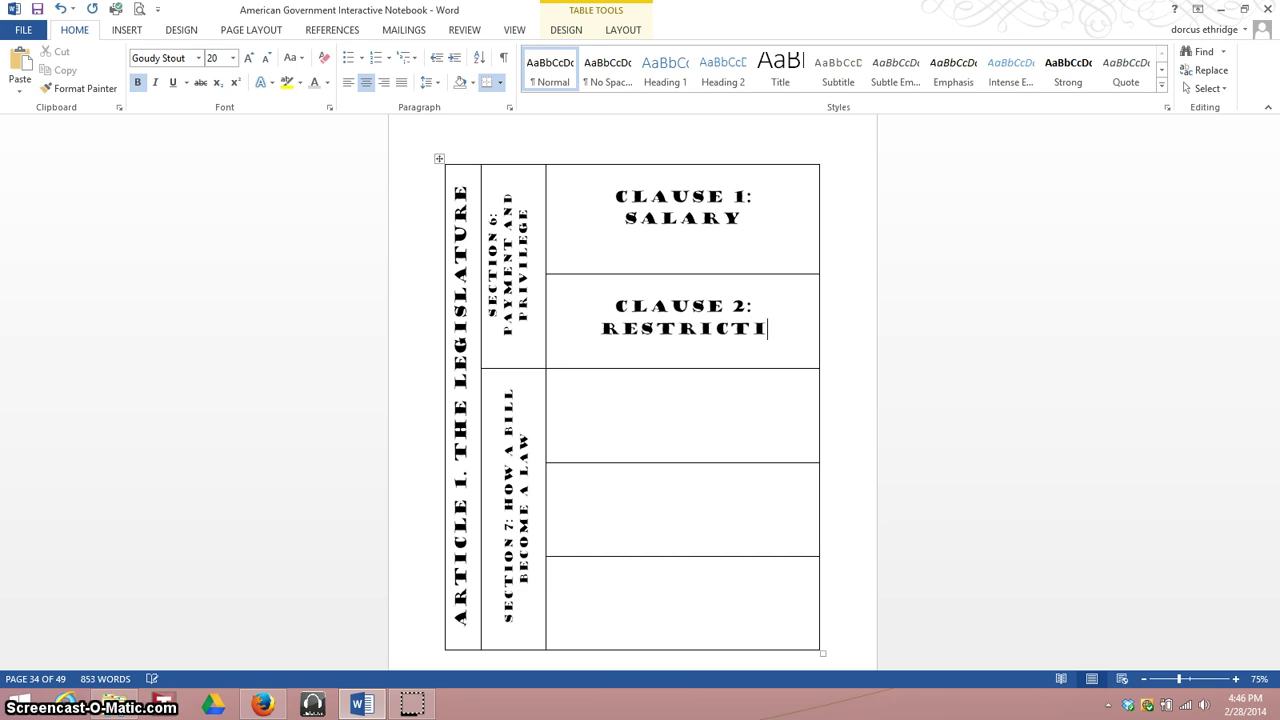
pyautogui.write('ONS')
# Step: Enter "CLAUSE 1:" with "TAX BILLS" on the line under it in the right column's third cell, below a blank line
pyautogui.click(659, 417)
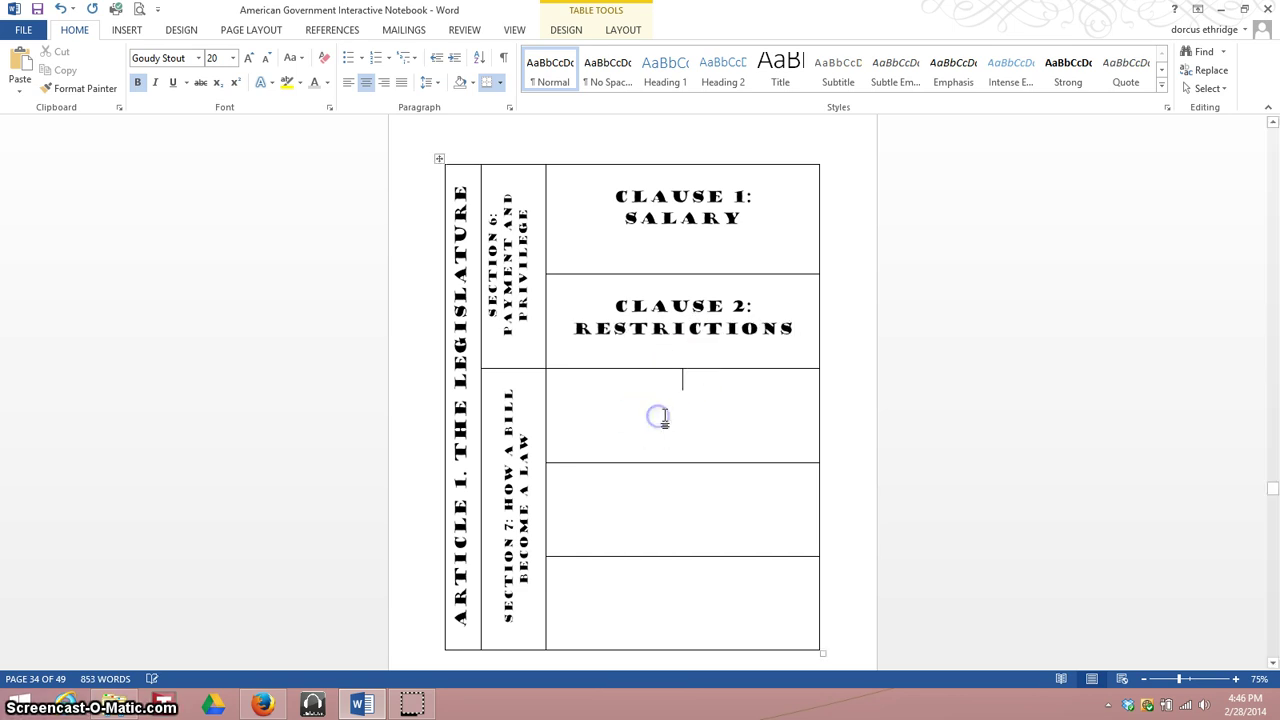
pyautogui.press('Return')
pyautogui.write('CLA')
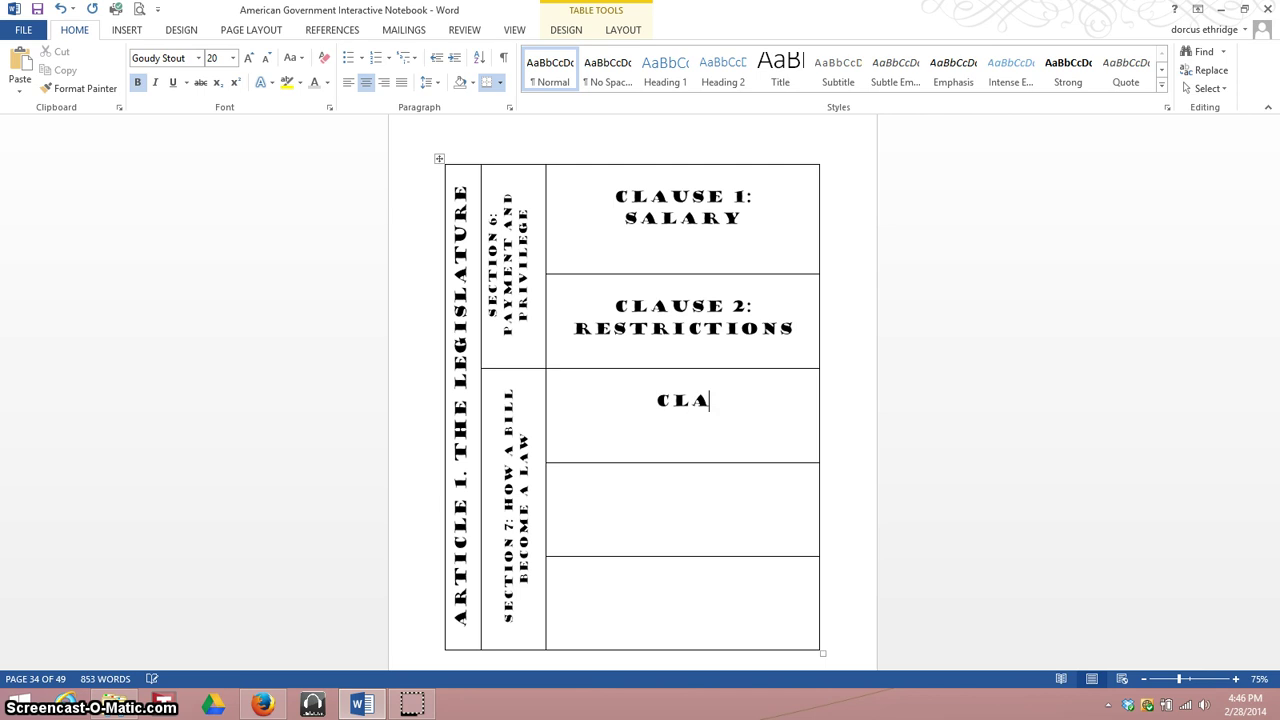
pyautogui.write('USE')
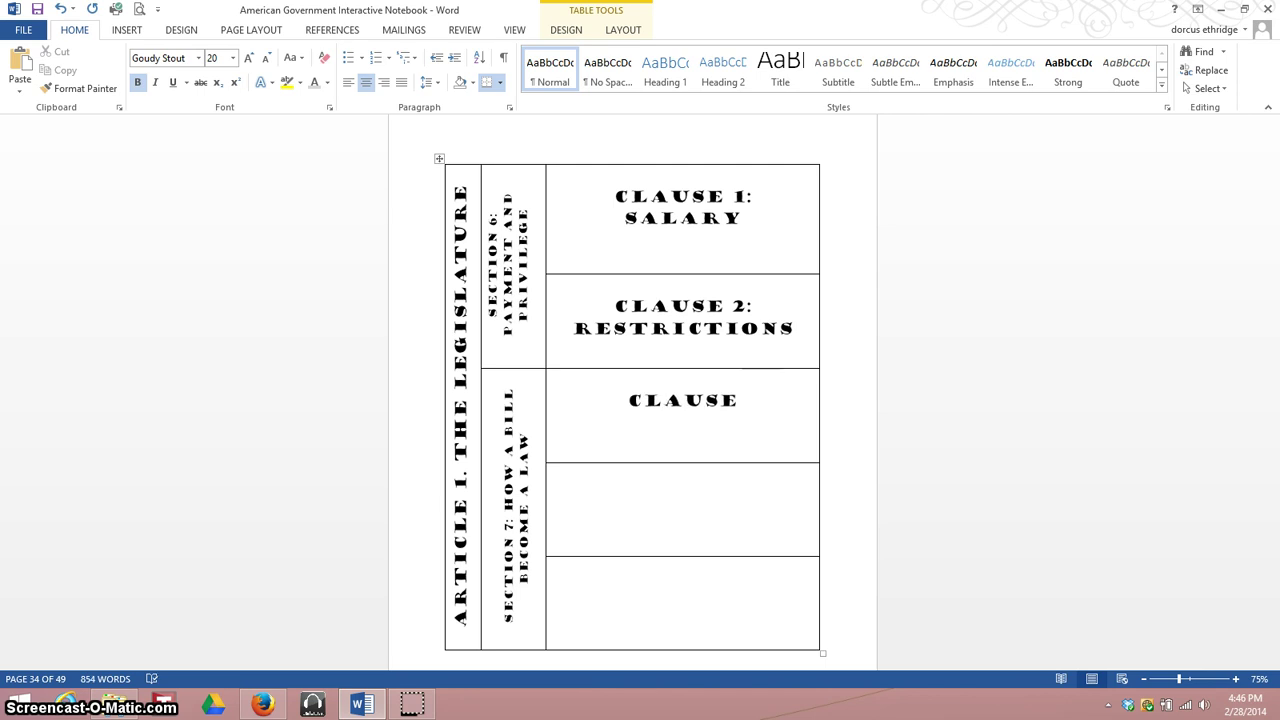
pyautogui.write(' 3:')
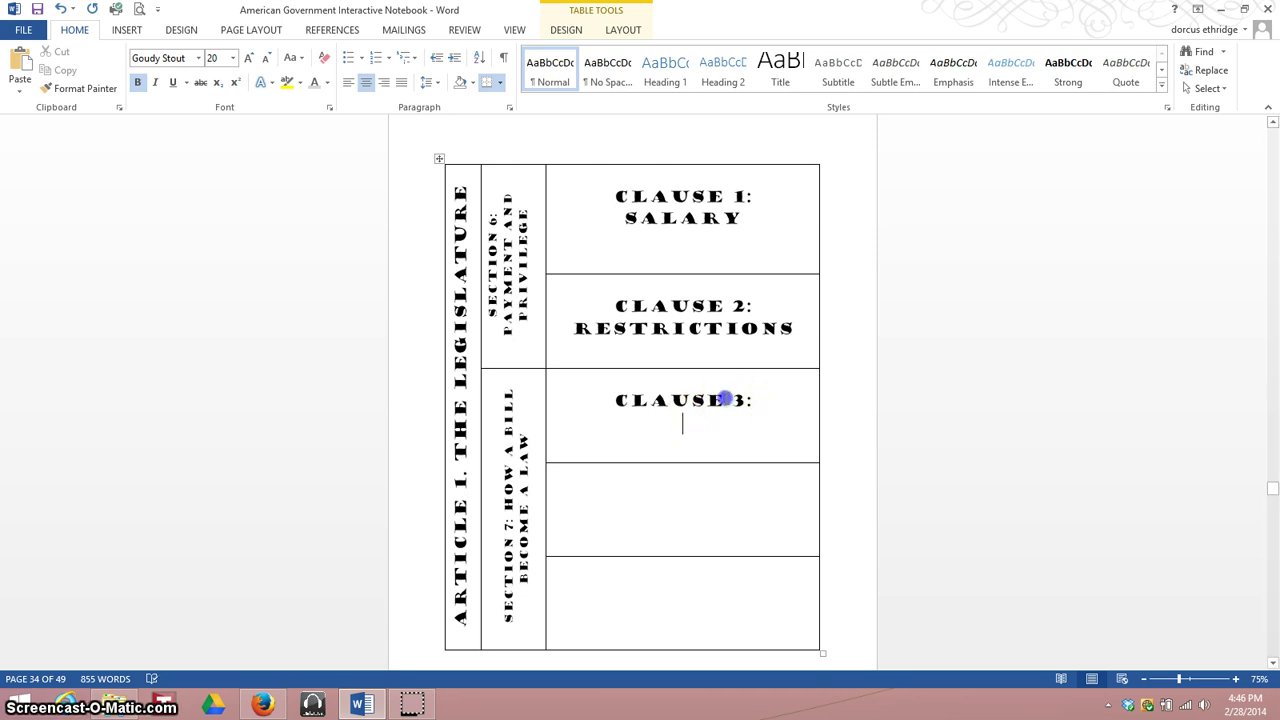
pyautogui.click(736, 400)
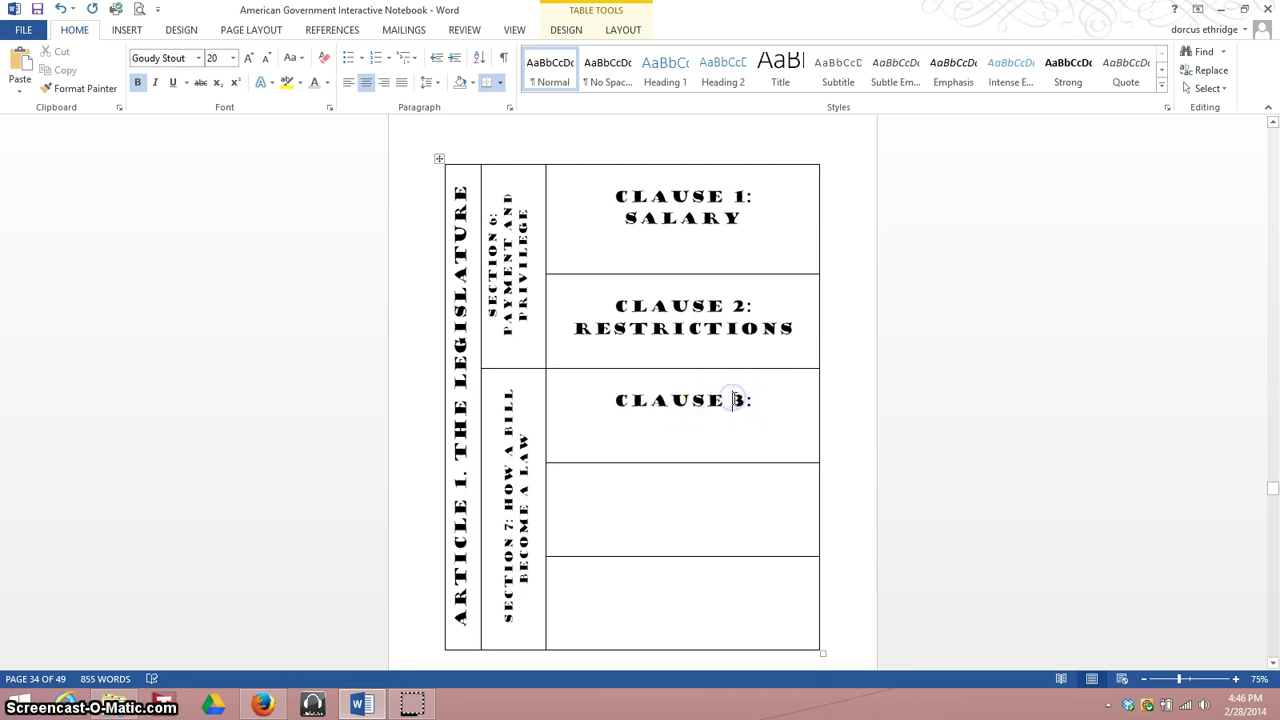
pyautogui.press('BackSpace')
pyautogui.press('Delete')
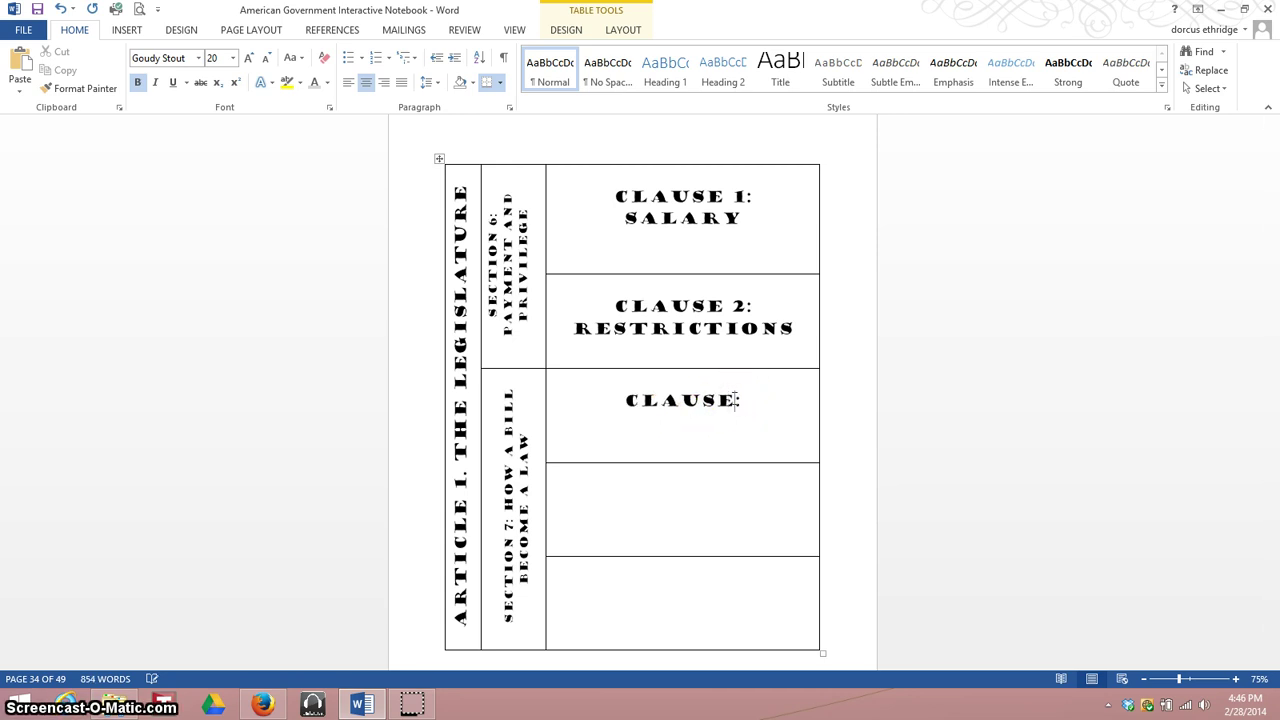
pyautogui.write('1')
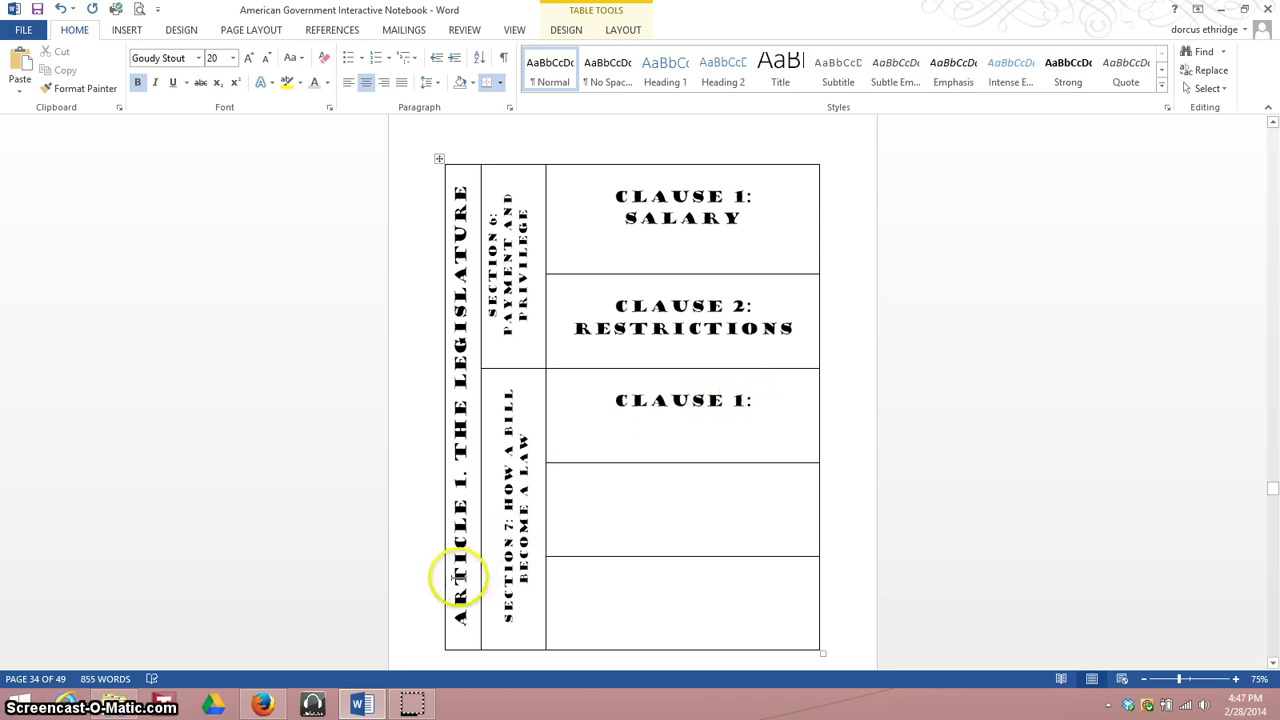
pyautogui.click(766, 405)
pyautogui.press('Return')
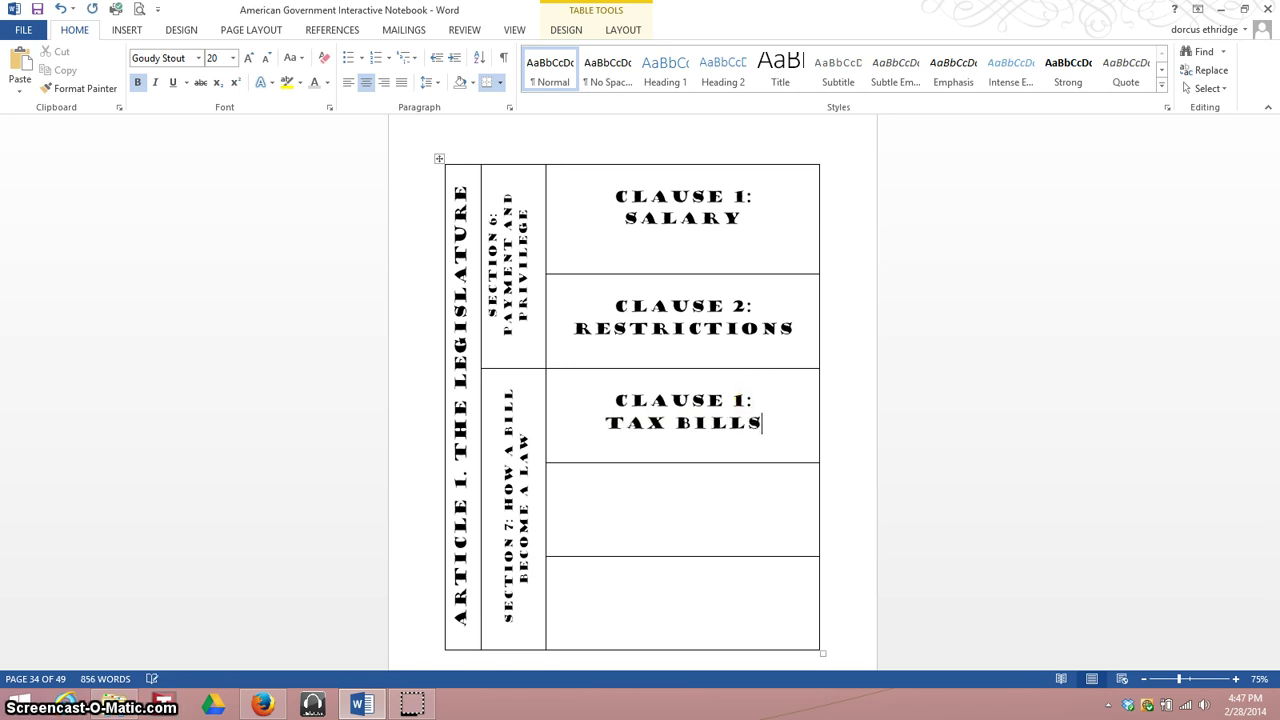
# Step: Enter "CLAUSE 2: LAW-MAKING PROCESS" in the right column's fourth cell, below a blank line
pyautogui.scroll(-1, 683, 486)
pyautogui.click(679, 478)
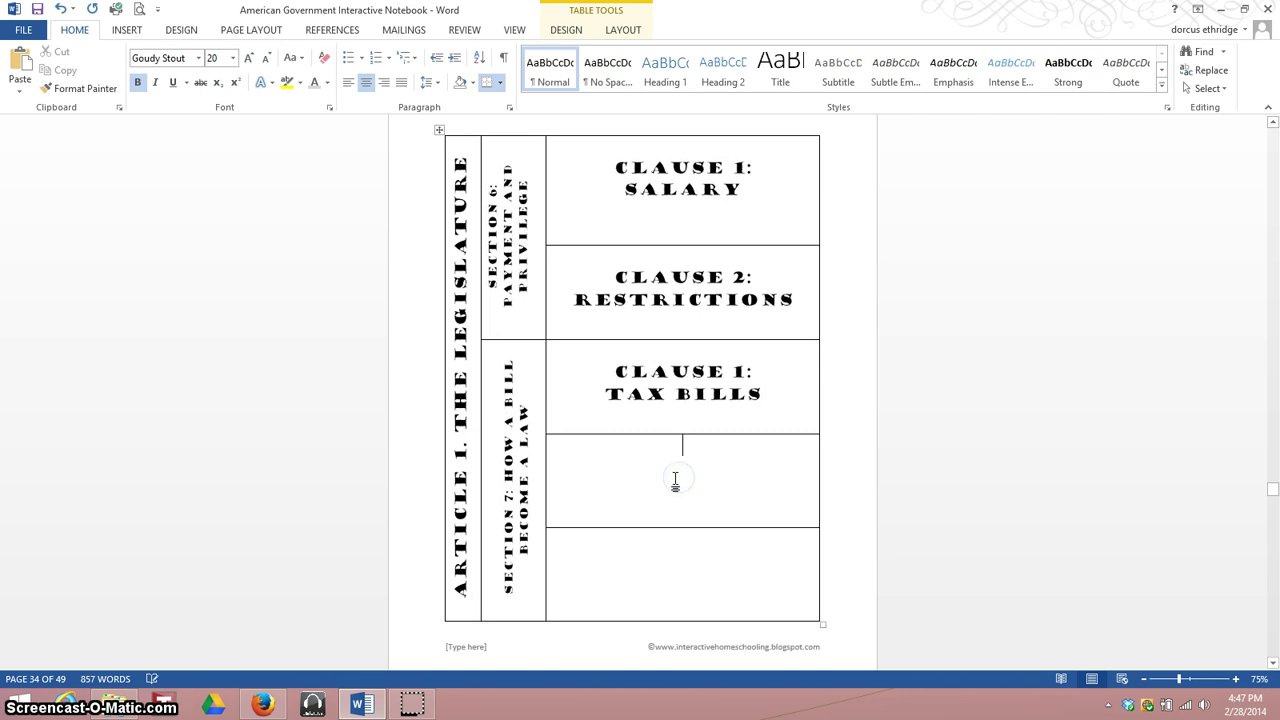
pyautogui.write('CLAUSE 2: LAW-')
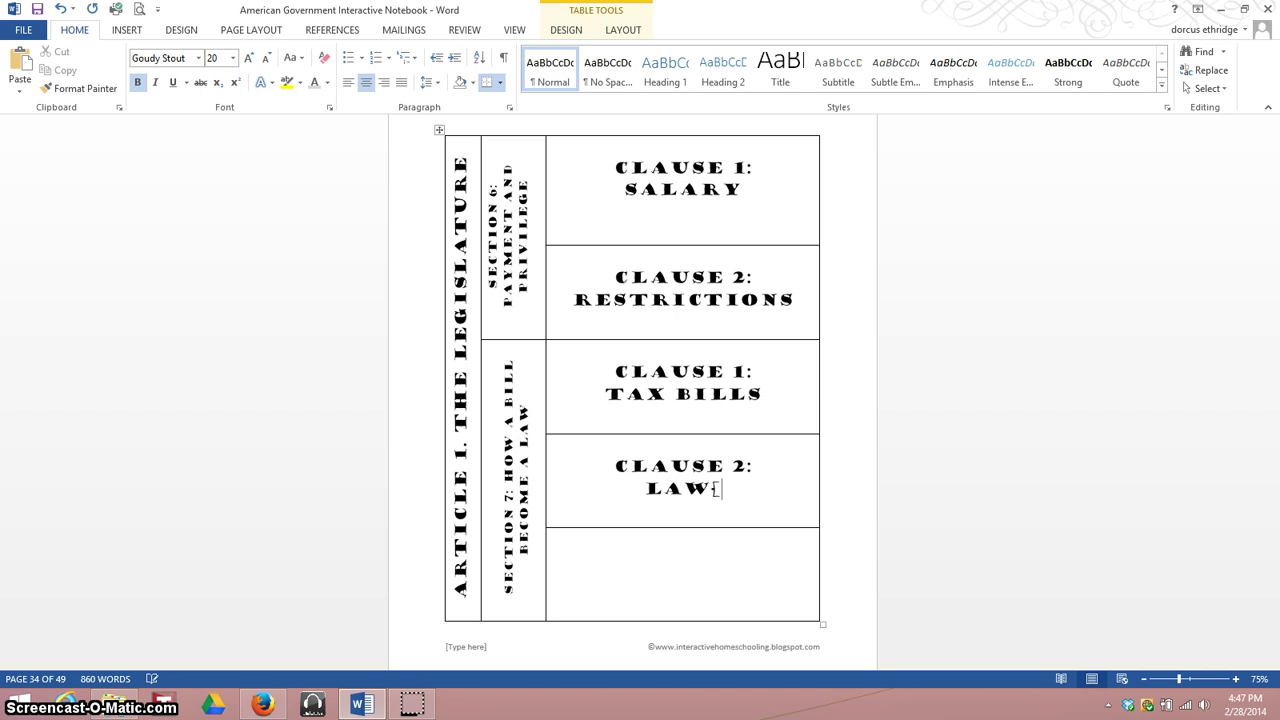
pyautogui.write('MAKING')
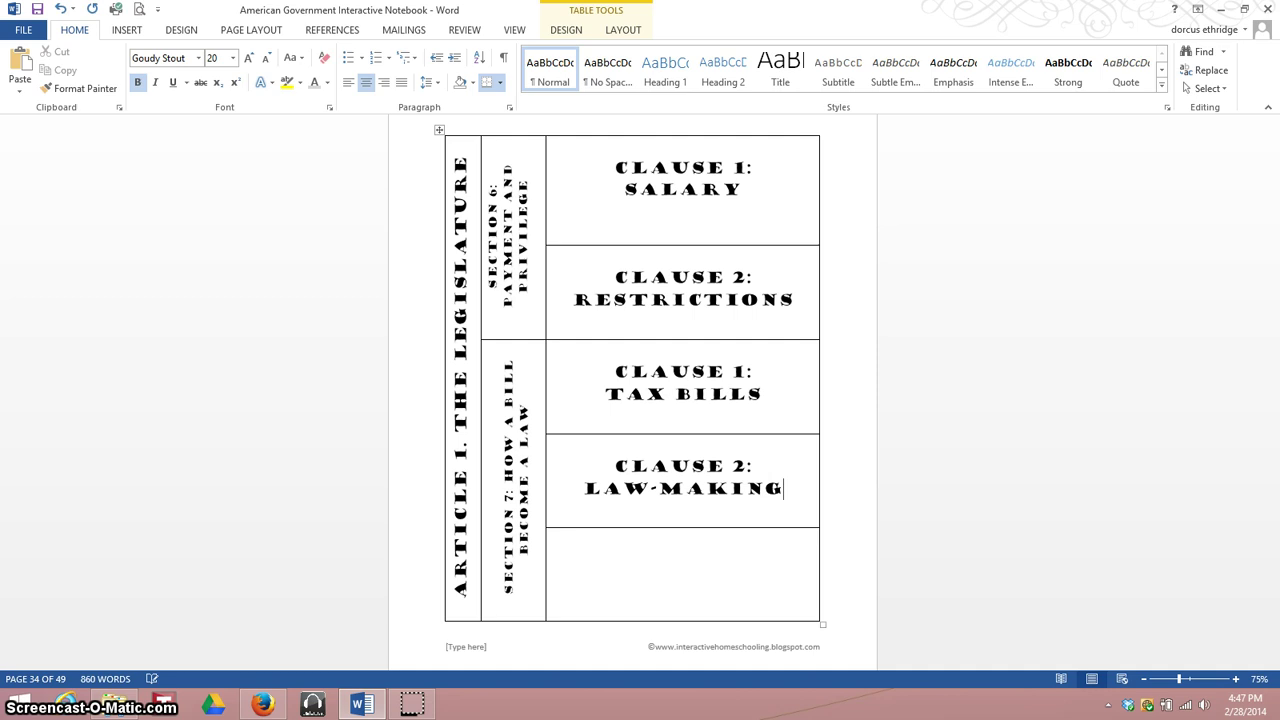
pyautogui.write(' PROC')
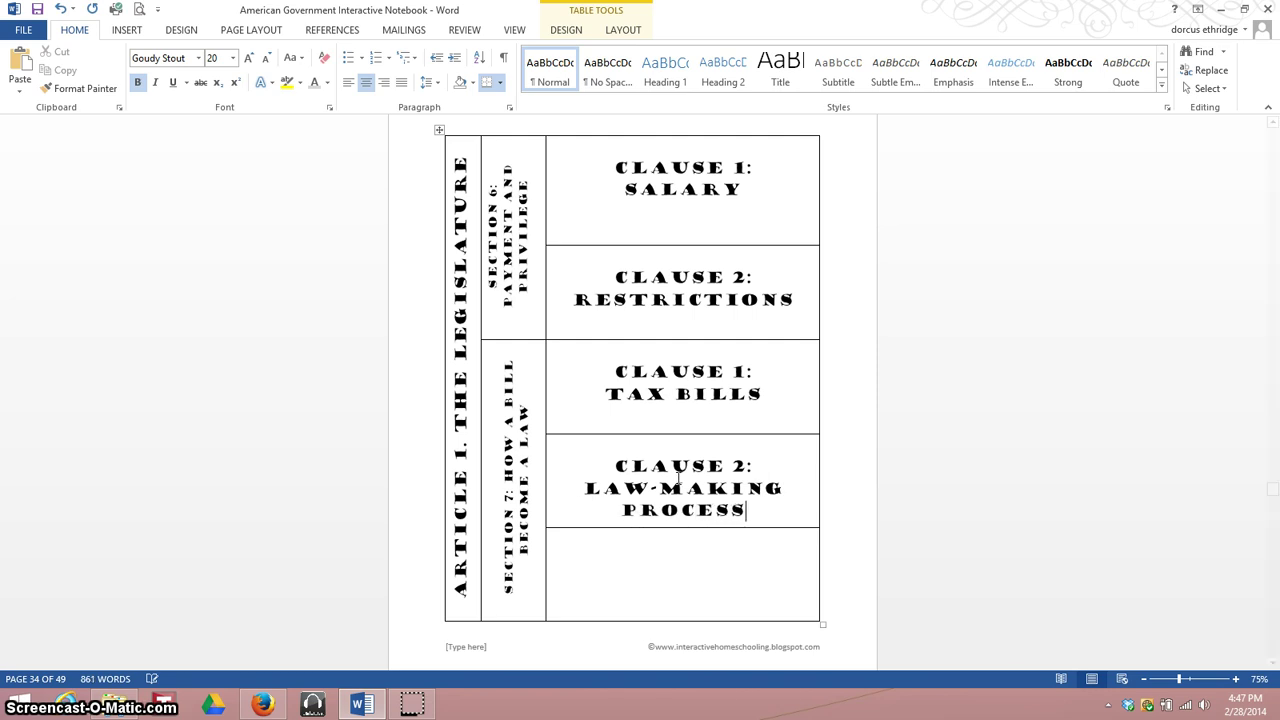
pyautogui.write('ESS')
# Step: Enter "CLAUSE 3: ROLE OF THE PRESIDENT" in the right column's last cell, below a blank line
pyautogui.click(679, 555)
pyautogui.write('CLAUSE 3')
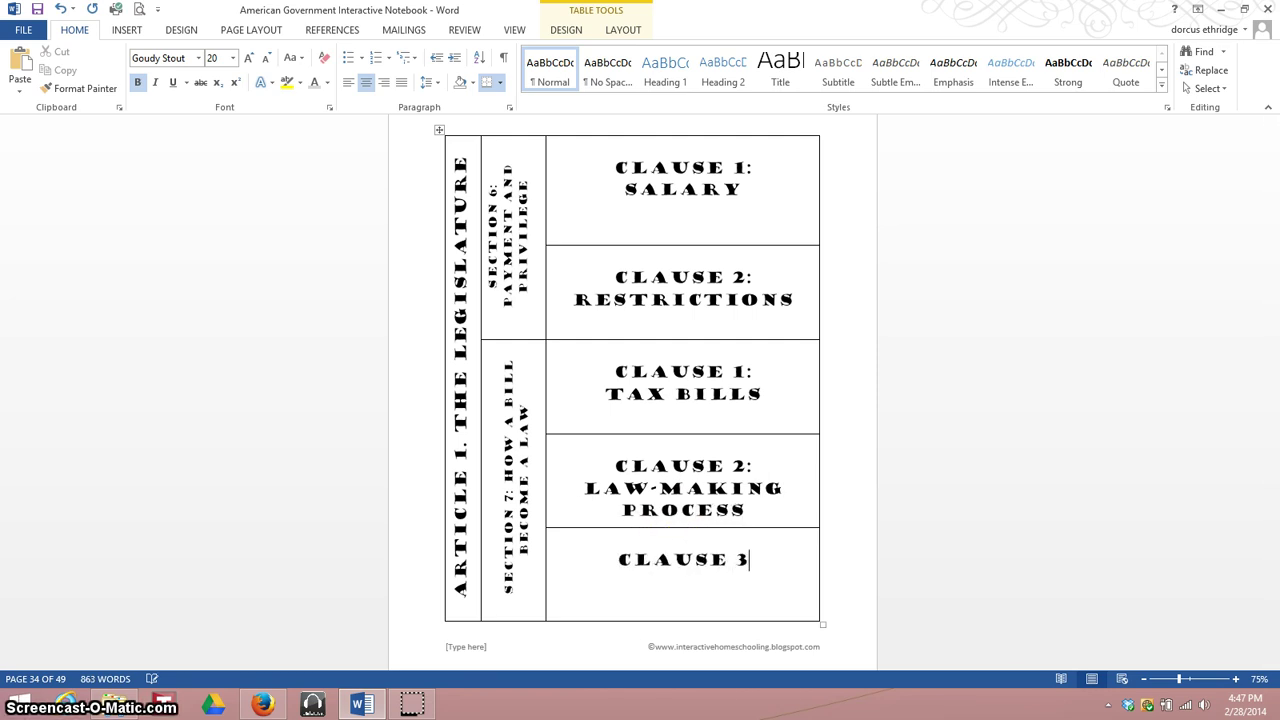
pyautogui.write(': ')
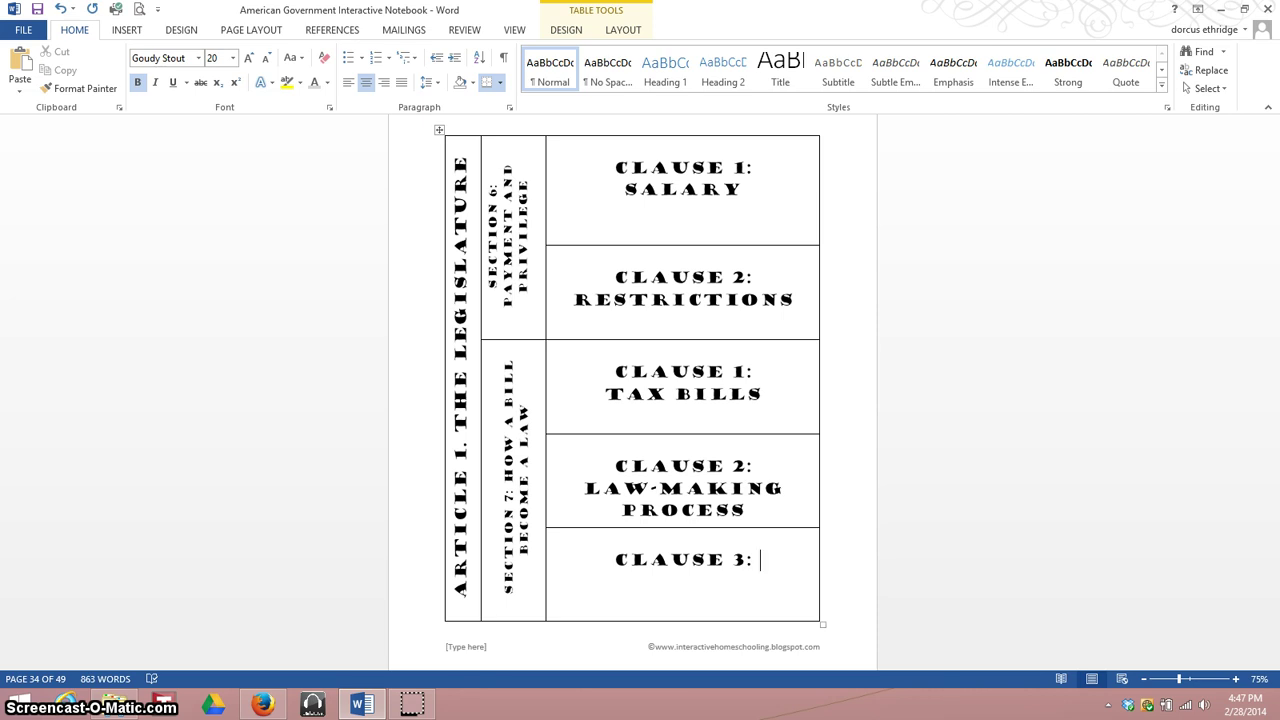
pyautogui.write('ROLE OF THE PRE')
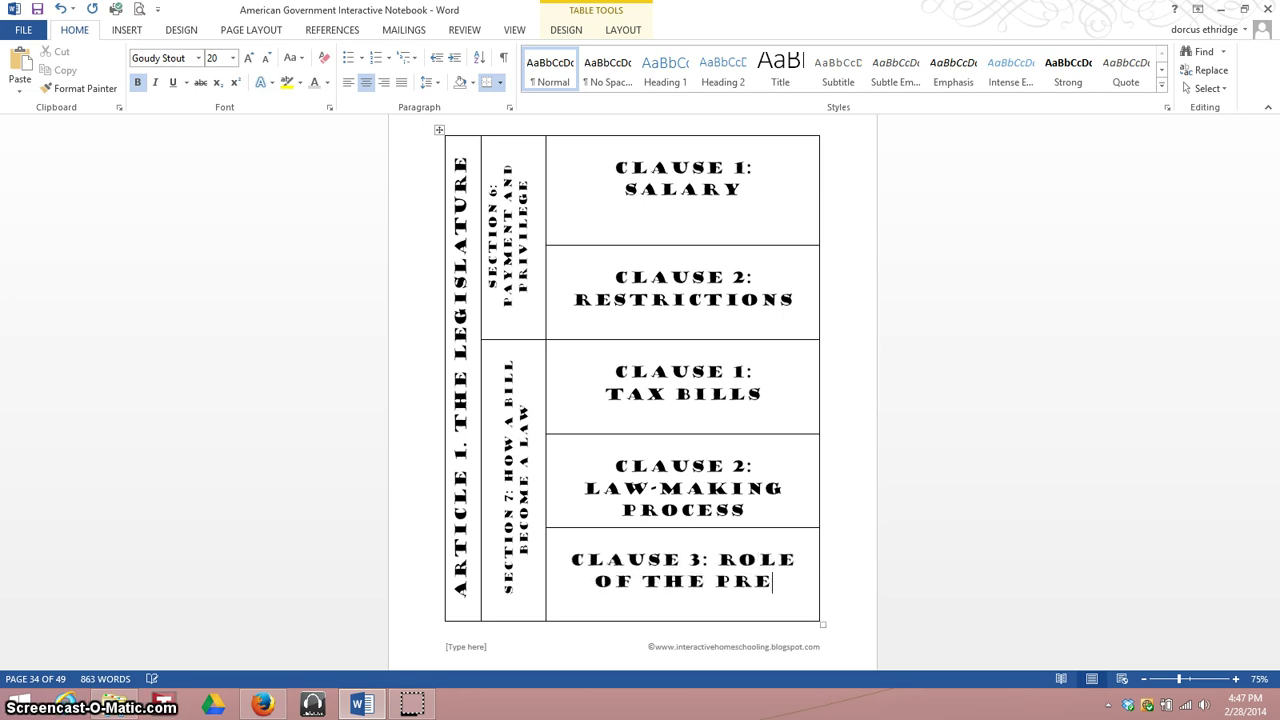
pyautogui.write('SIDENT')
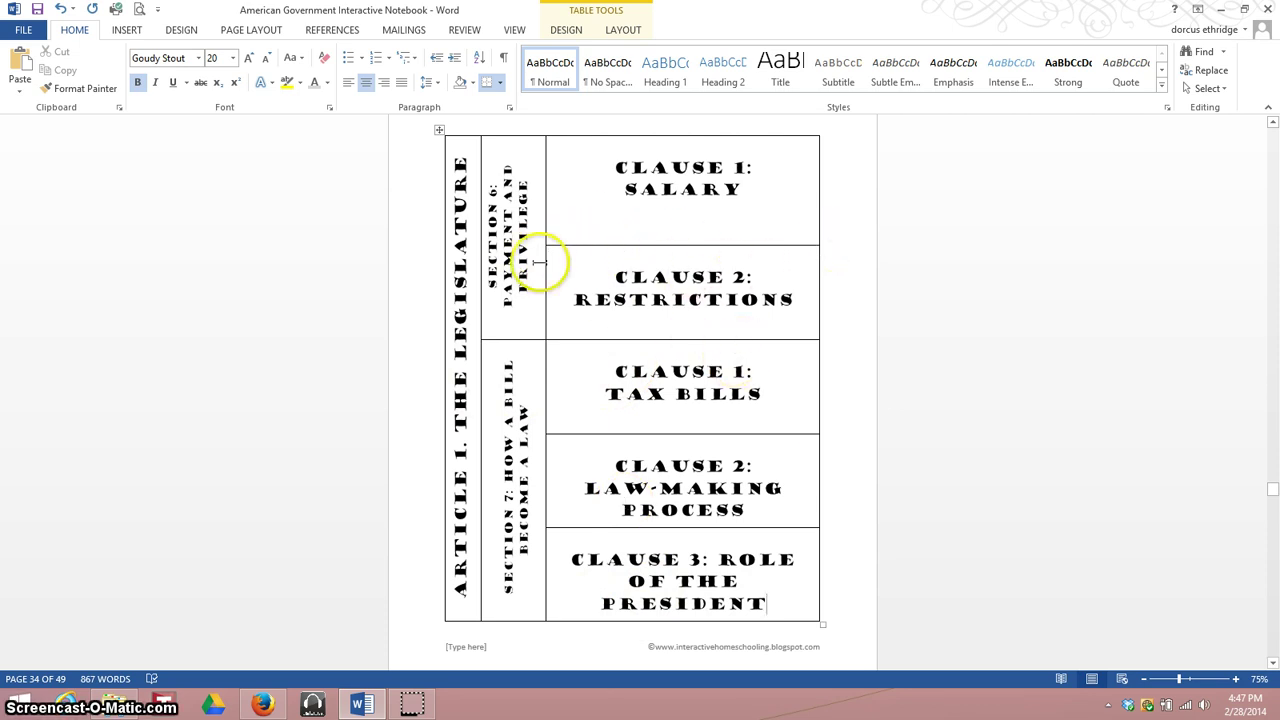
# Step: Change the horizontal lines between the clause cells in the right column to a ½ pt dashed border
pyautogui.scroll(1, 675, 235)
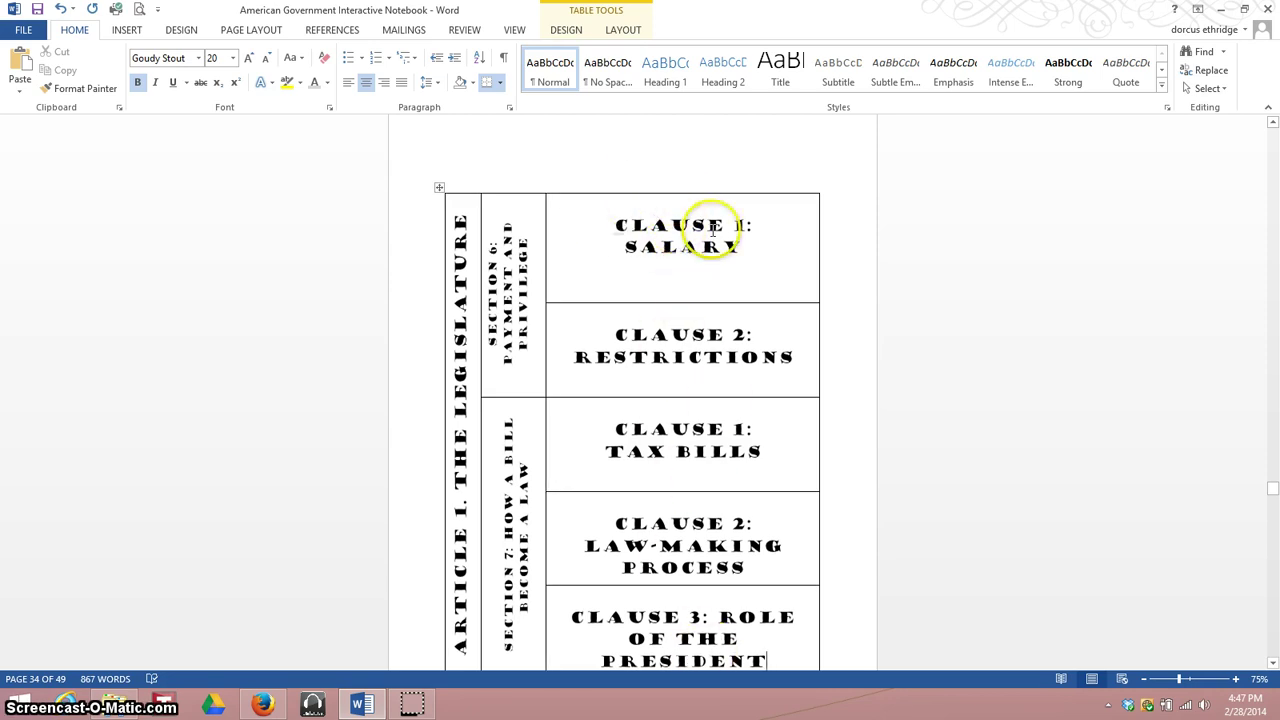
pyautogui.click(680, 190)
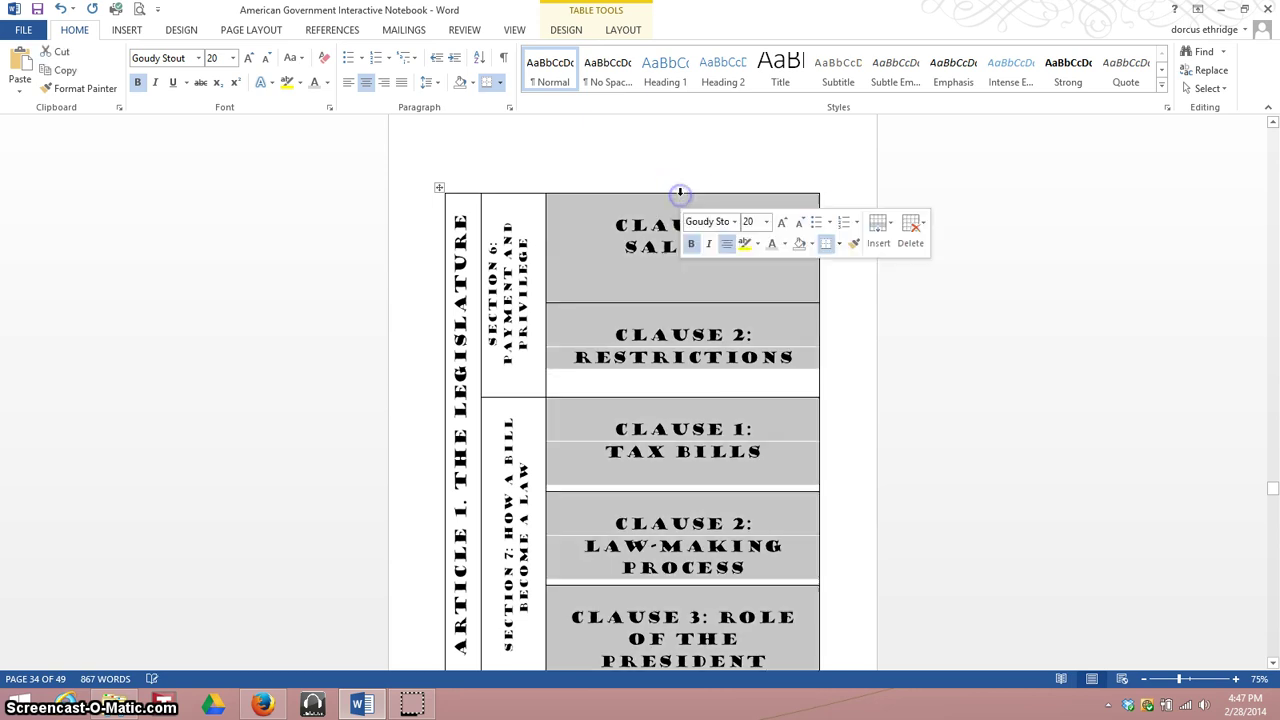
pyautogui.scroll(-1, 668, 285)
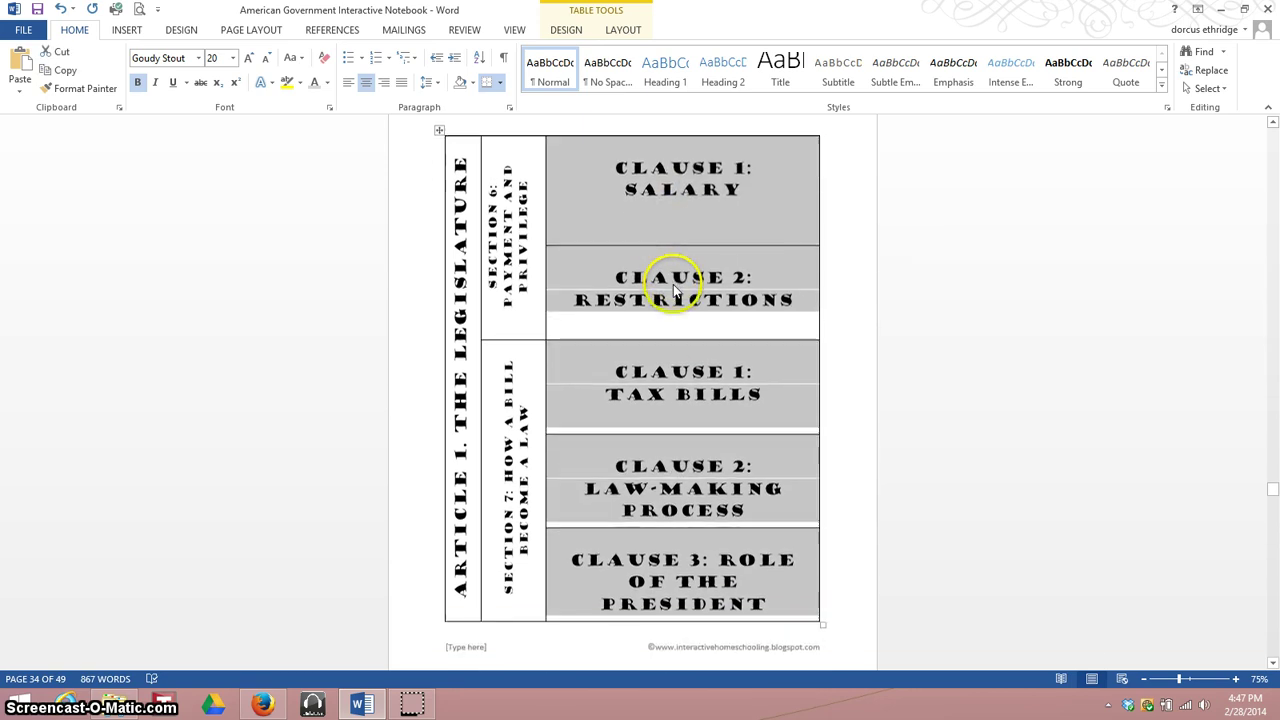
pyautogui.rightClick(733, 218)
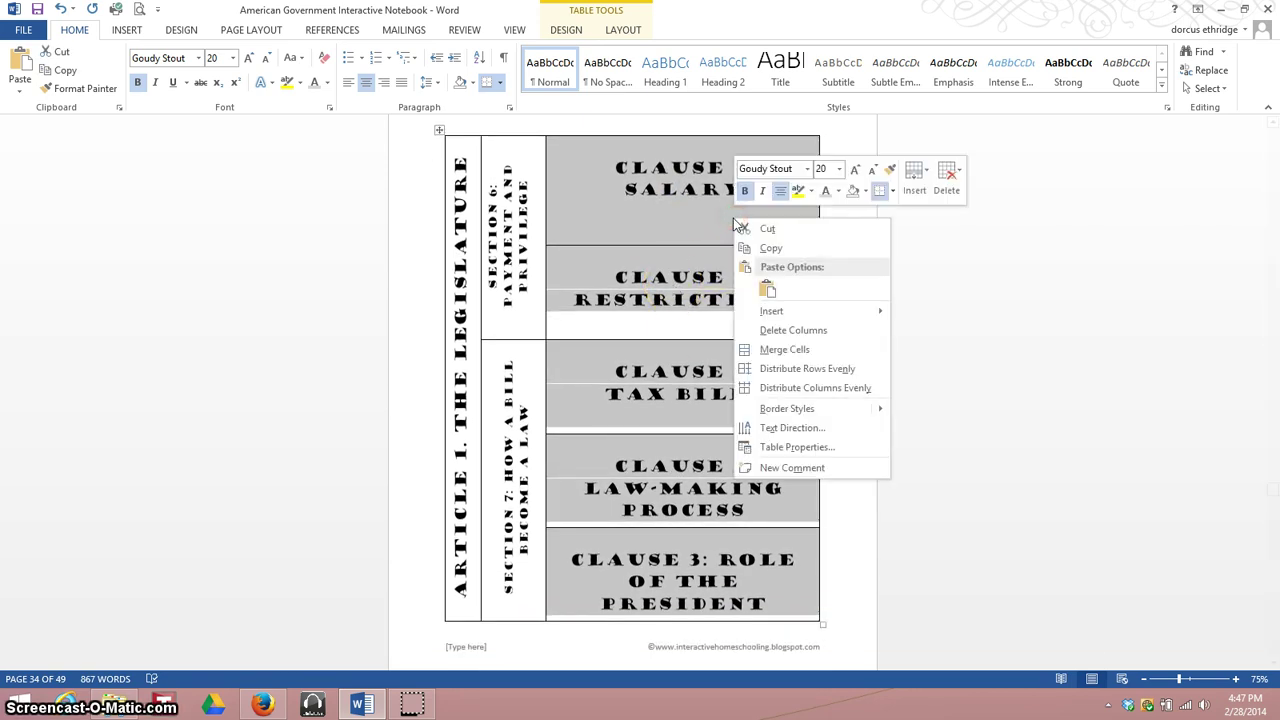
pyautogui.click(893, 198)
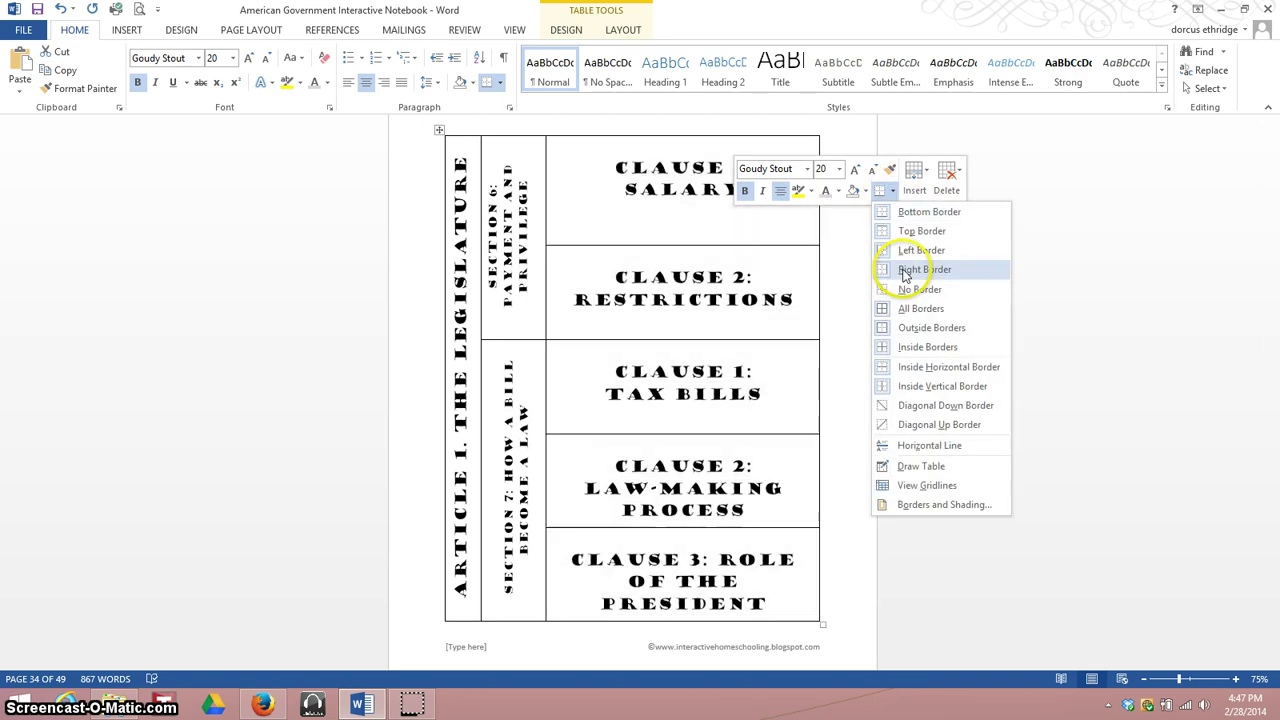
pyautogui.click(930, 504)
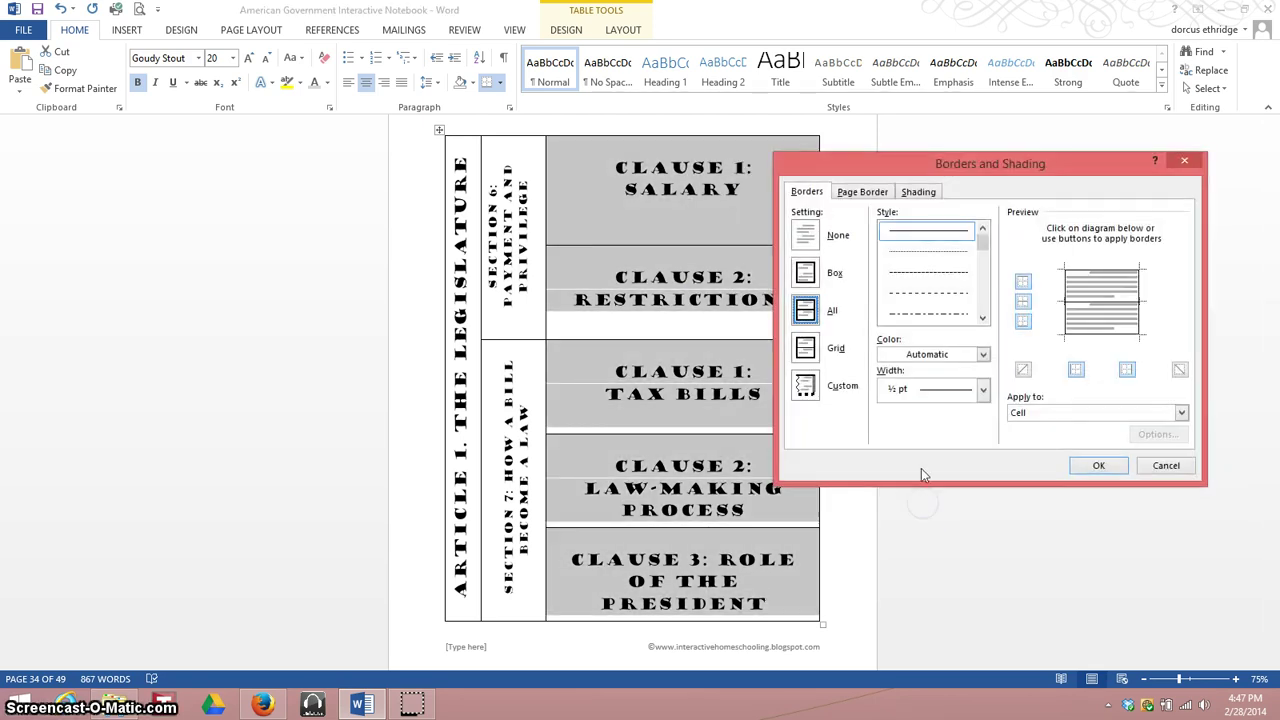
pyautogui.click(1095, 310)
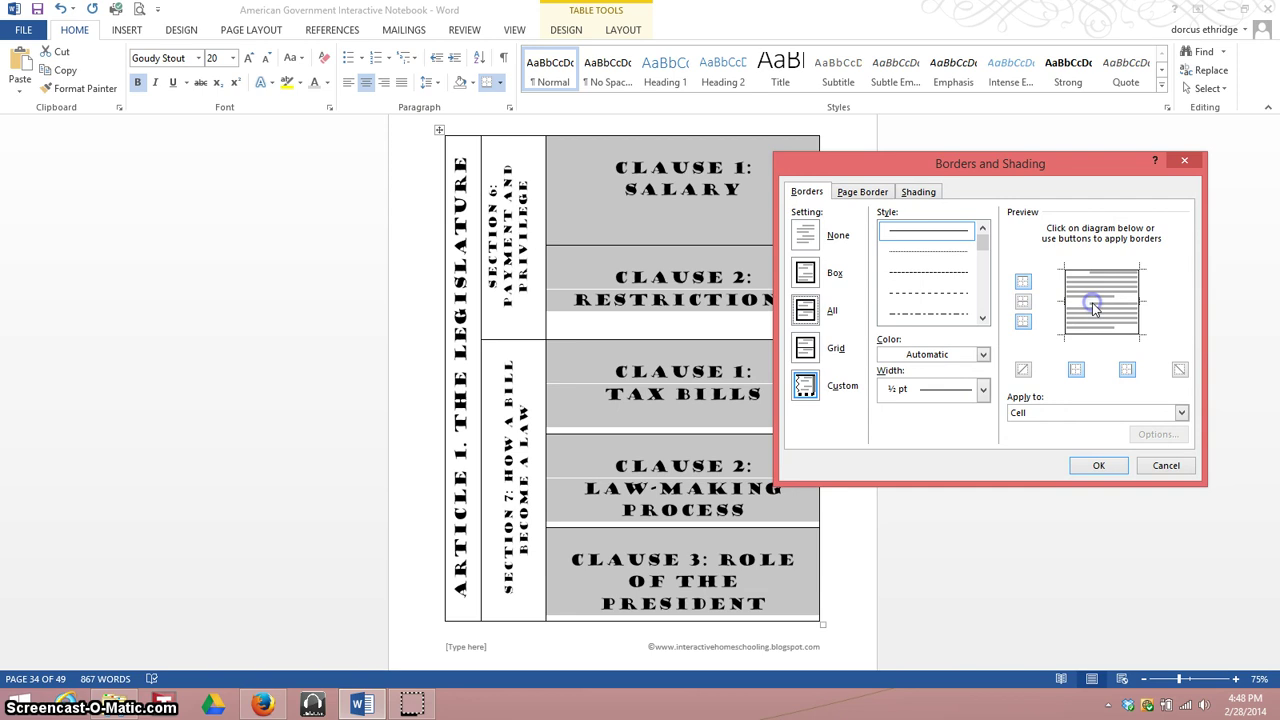
pyautogui.click(929, 293)
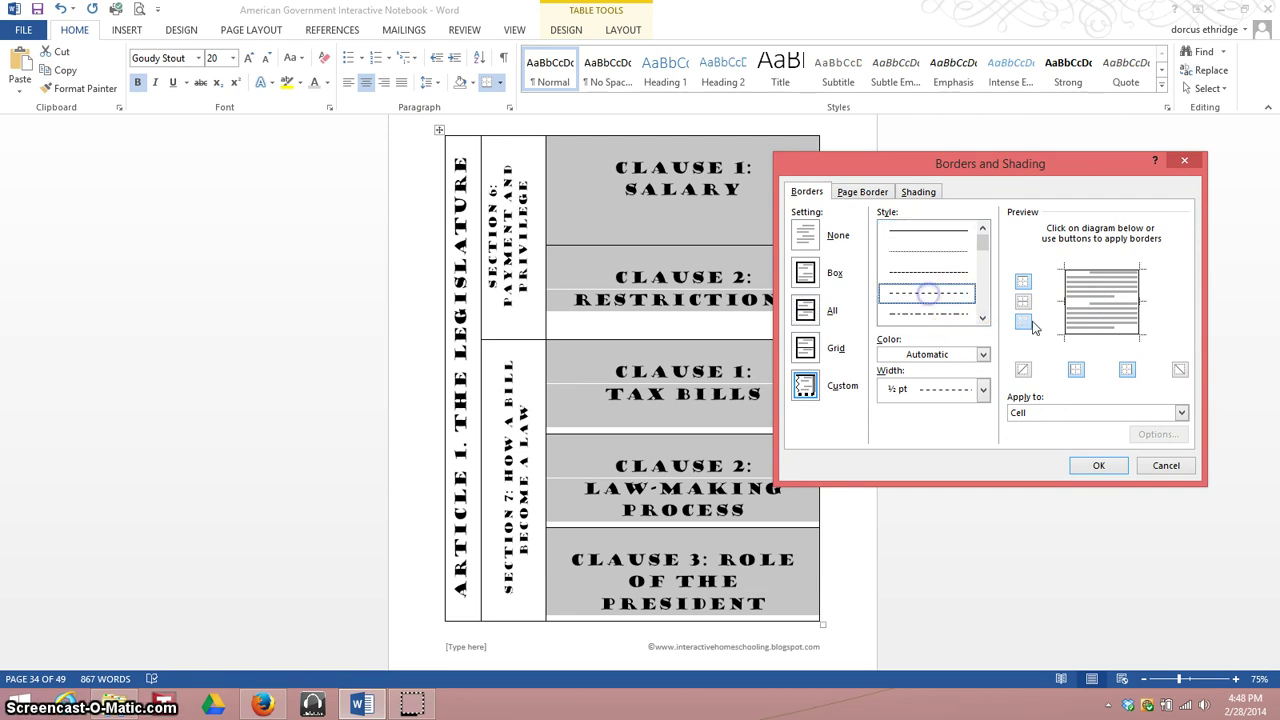
pyautogui.click(1102, 312)
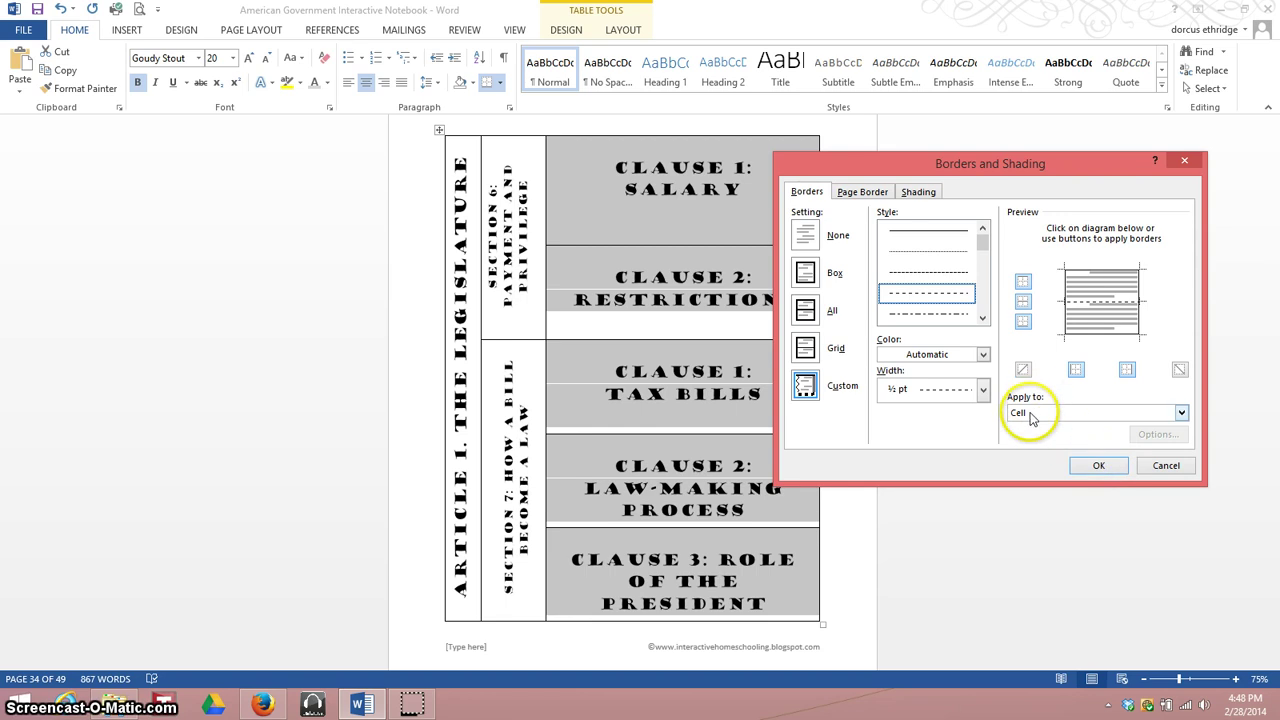
pyautogui.click(1100, 466)
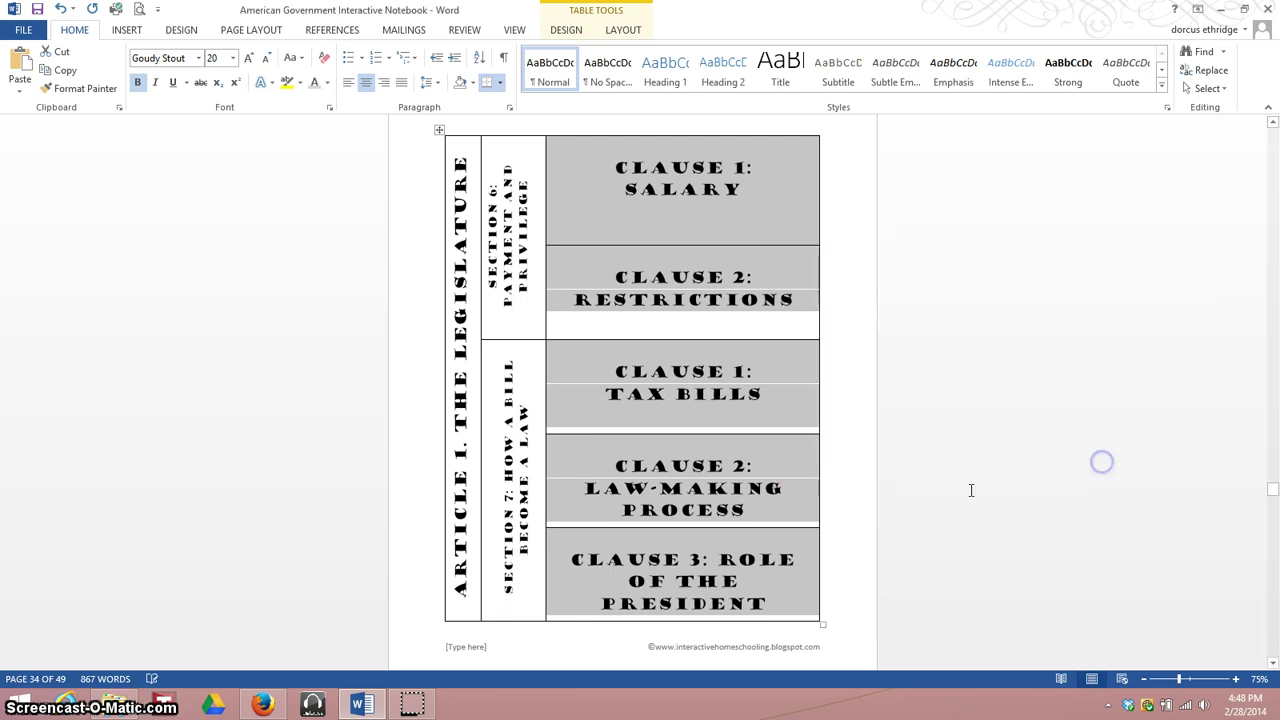
pyautogui.click(846, 517)
pyautogui.scroll(-1, 877, 516)
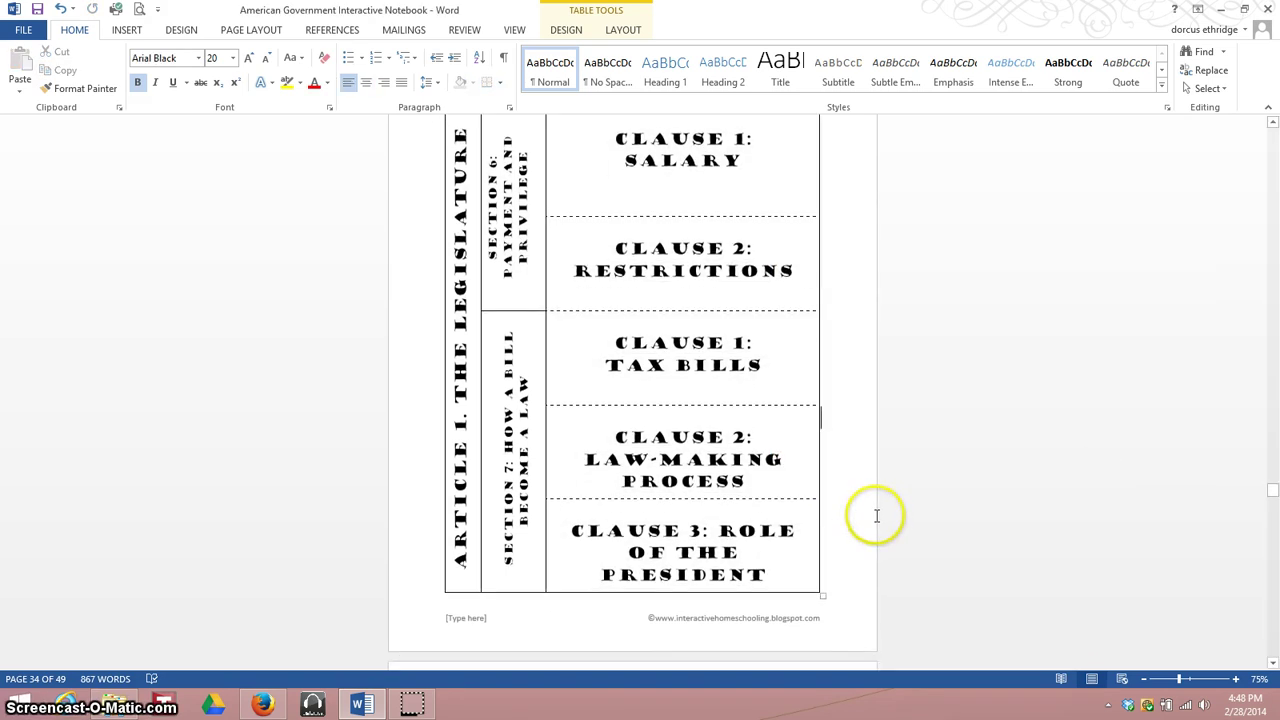
# Step: Try to move the dashed line below the "CLAUSE 1: SALARY" cell up slightly
pyautogui.scroll(1, 877, 516)
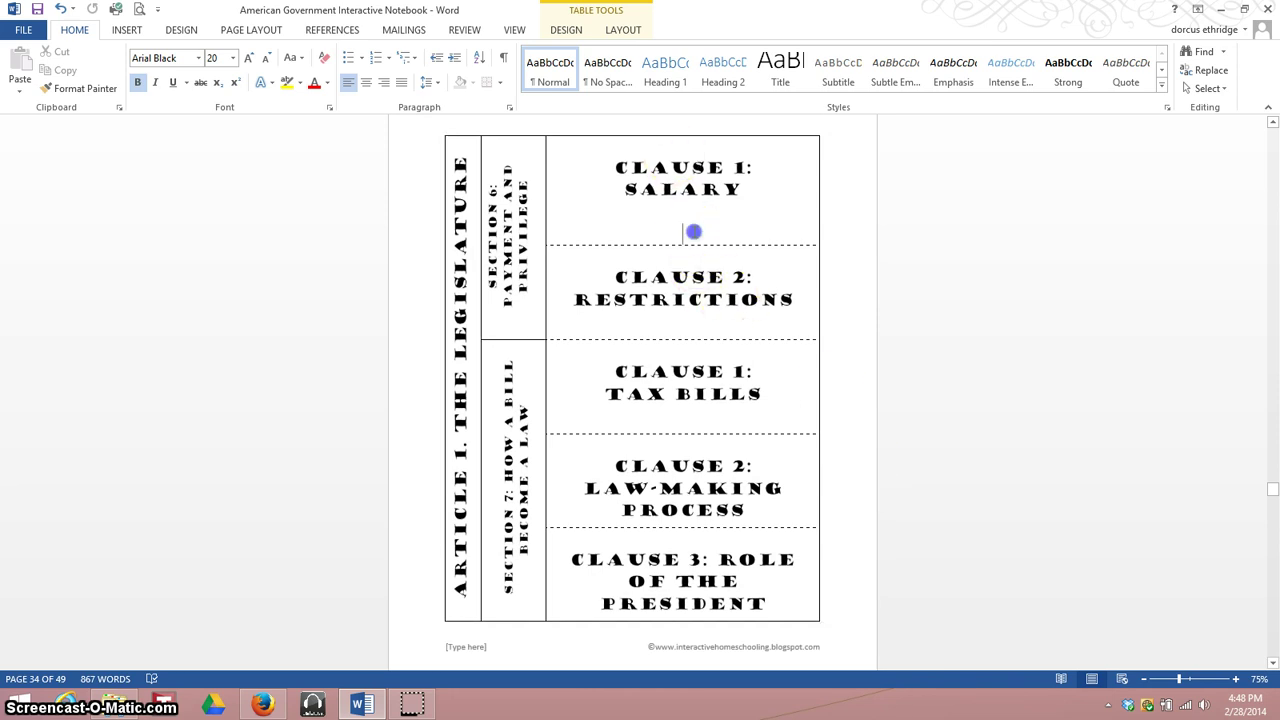
pyautogui.click(693, 232)
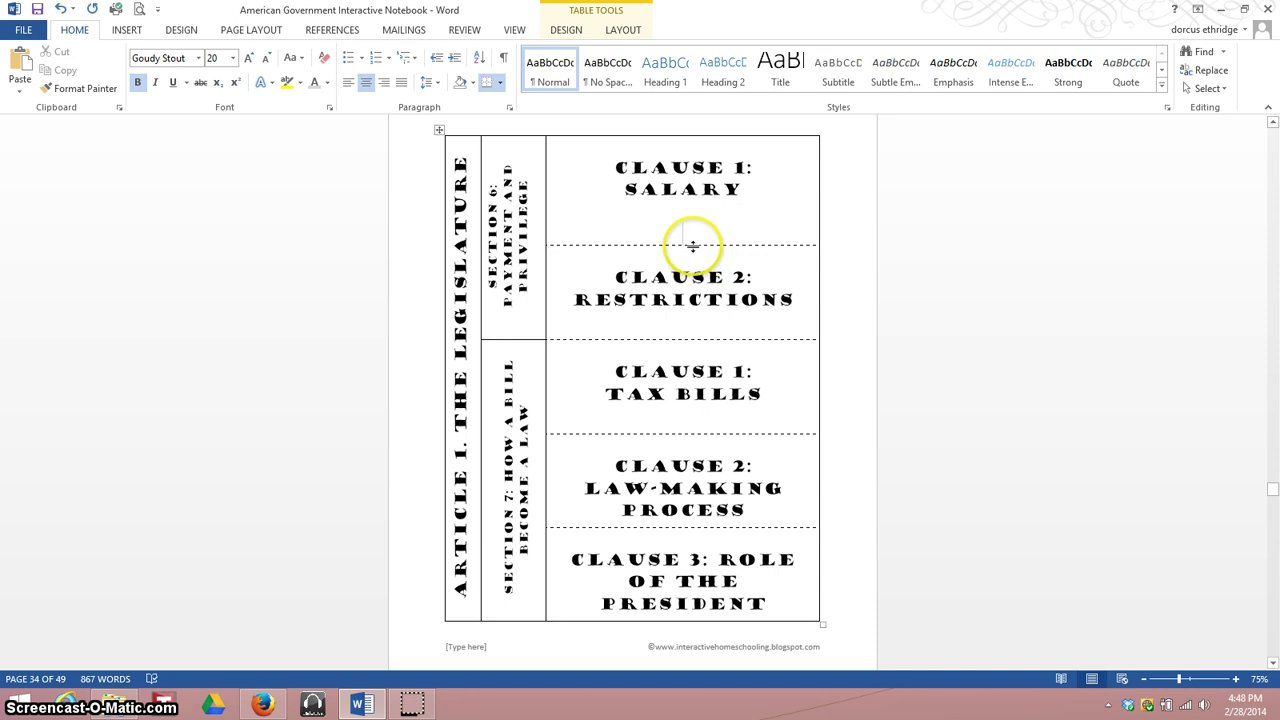
pyautogui.moveTo(692, 245); pyautogui.dragTo(693, 240)
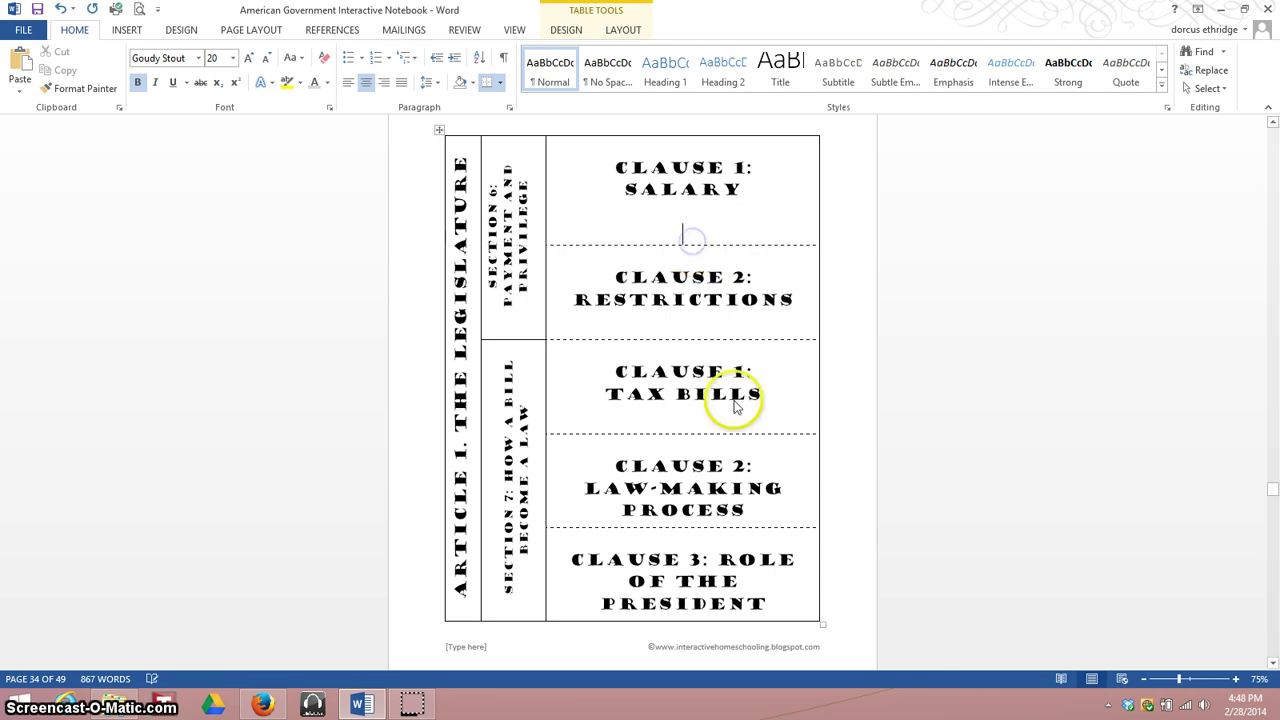
pyautogui.scroll(-1, 768, 541)
pyautogui.scroll(1, 768, 538)
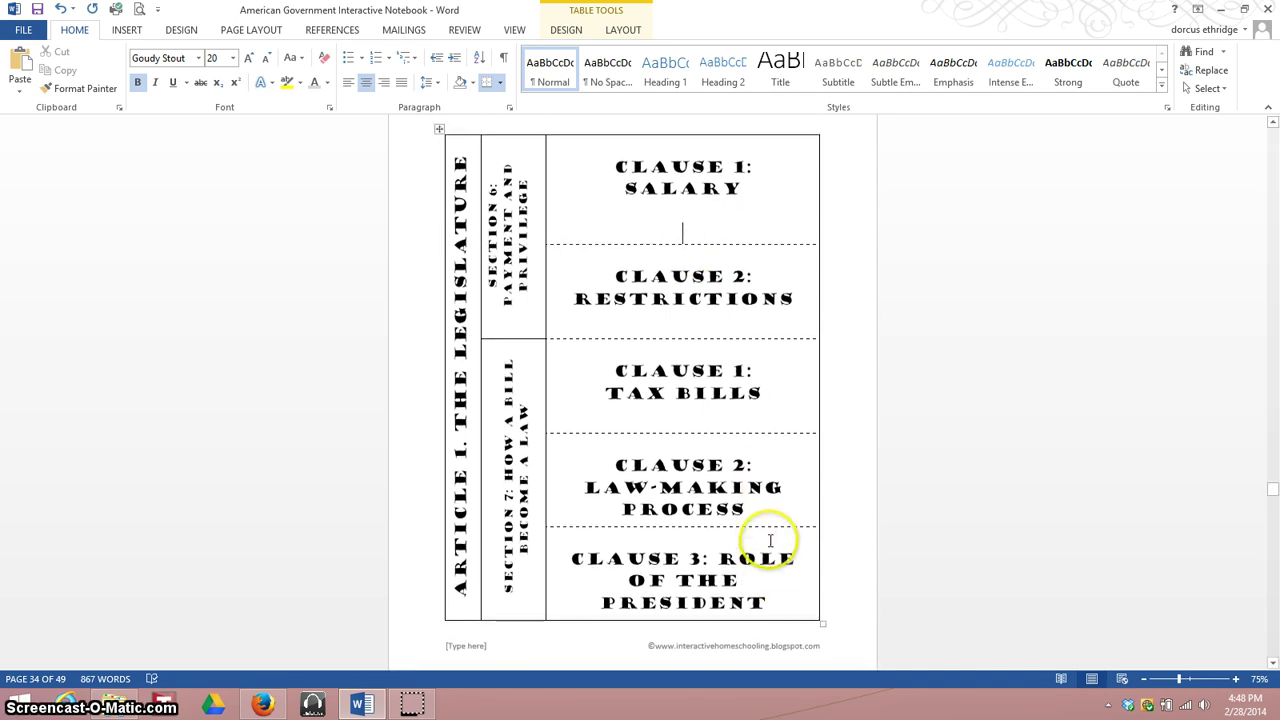
pyautogui.click(850, 469)
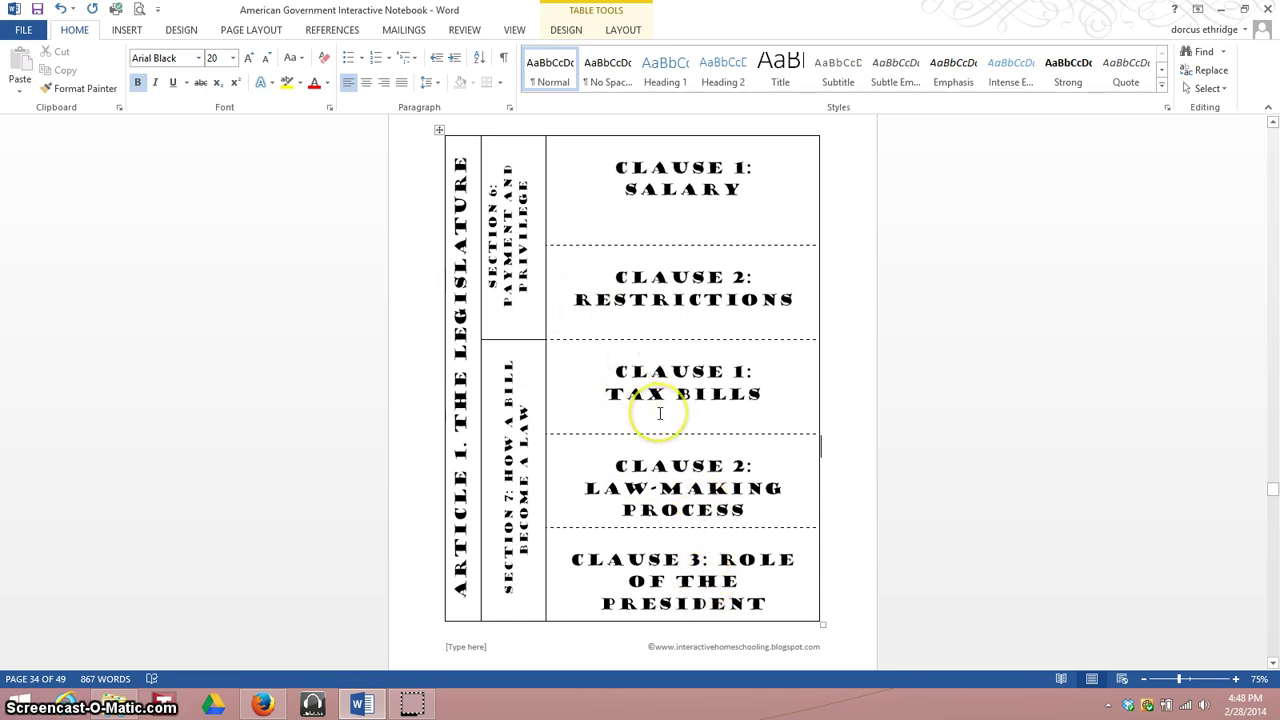
# Step: Insert a table with two columns and eight rows on the blank page following the Article 1 table
pyautogui.scroll(-5, 660, 413)
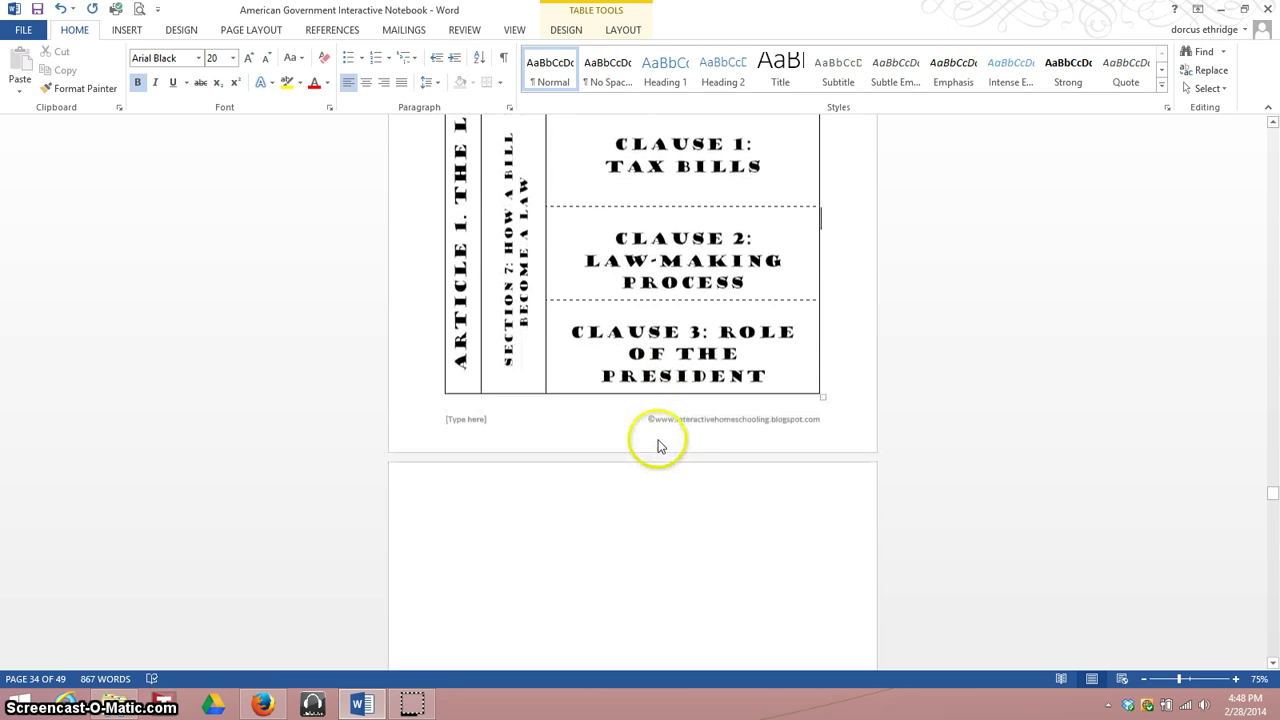
pyautogui.scroll(-4, 620, 505)
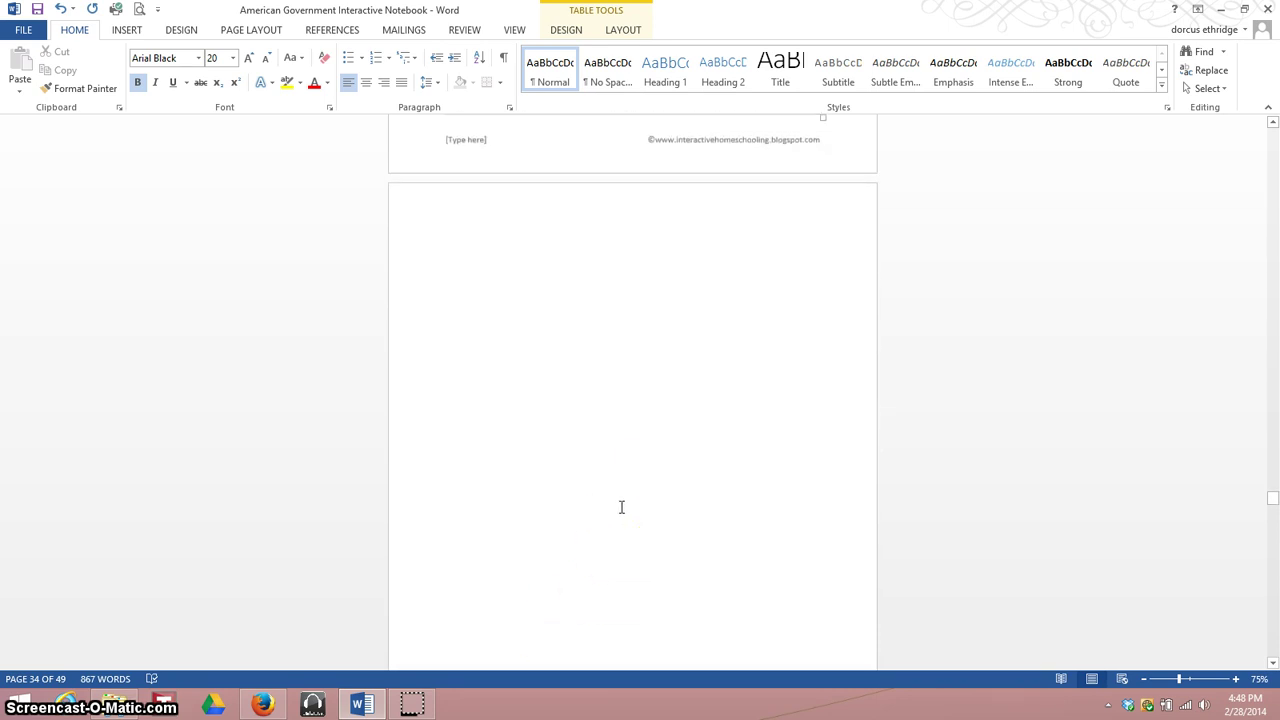
pyautogui.scroll(-1, 621, 507)
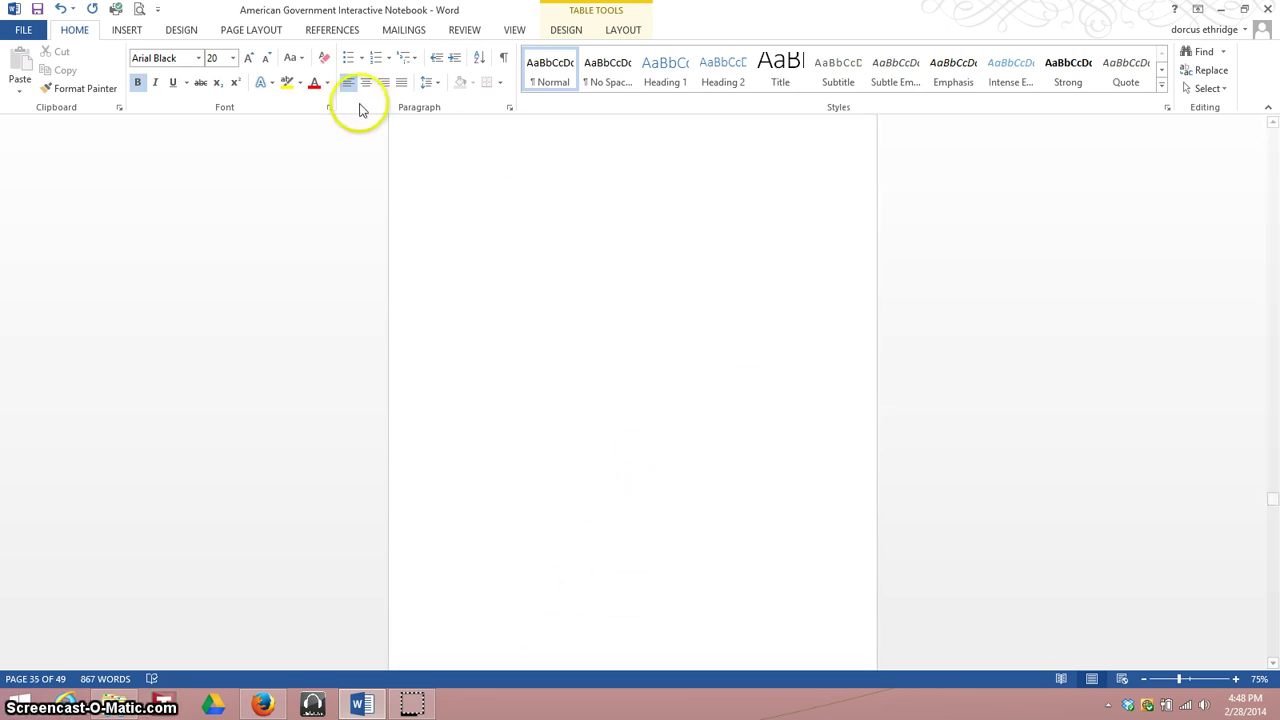
pyautogui.click(127, 30)
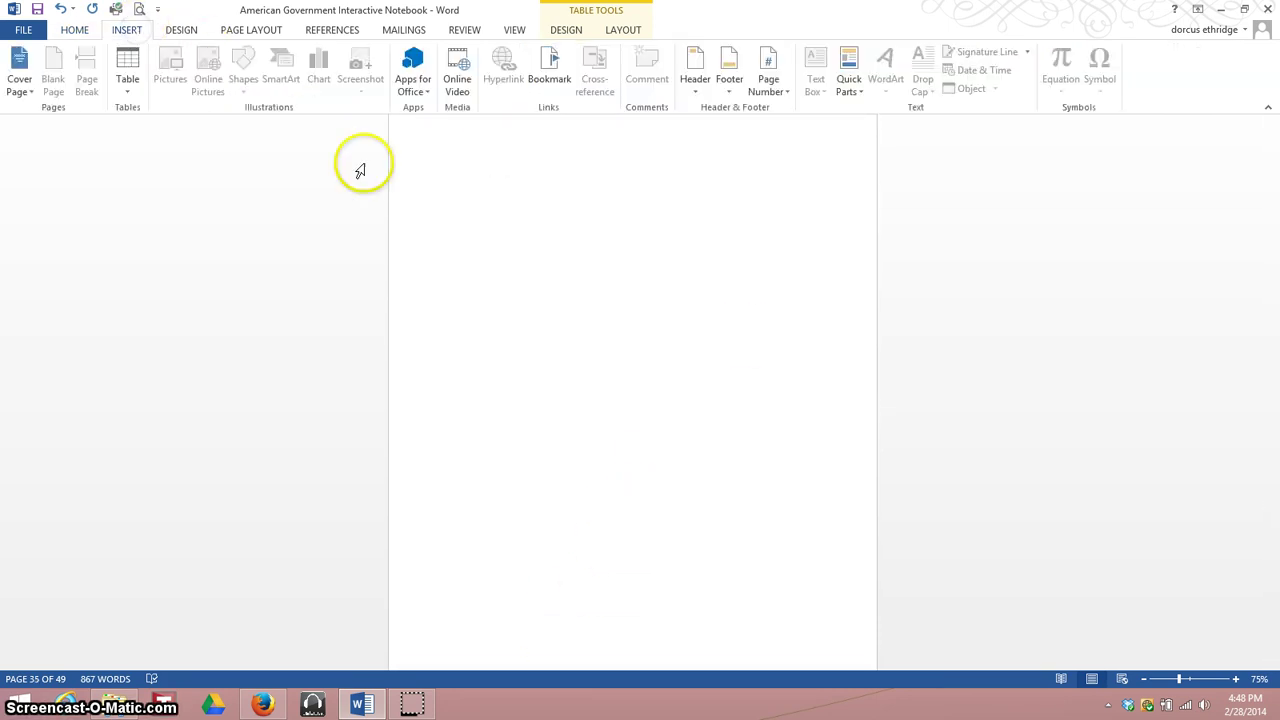
pyautogui.click(629, 218)
pyautogui.click(130, 70)
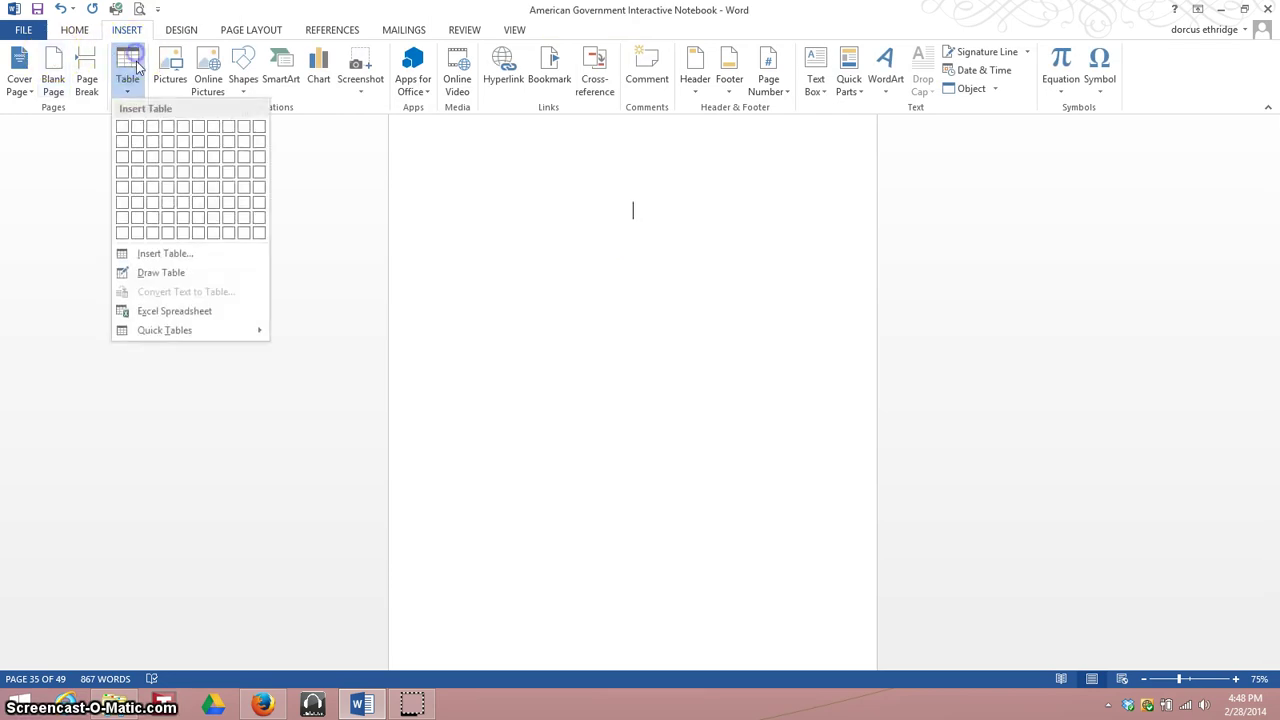
pyautogui.click(137, 232)
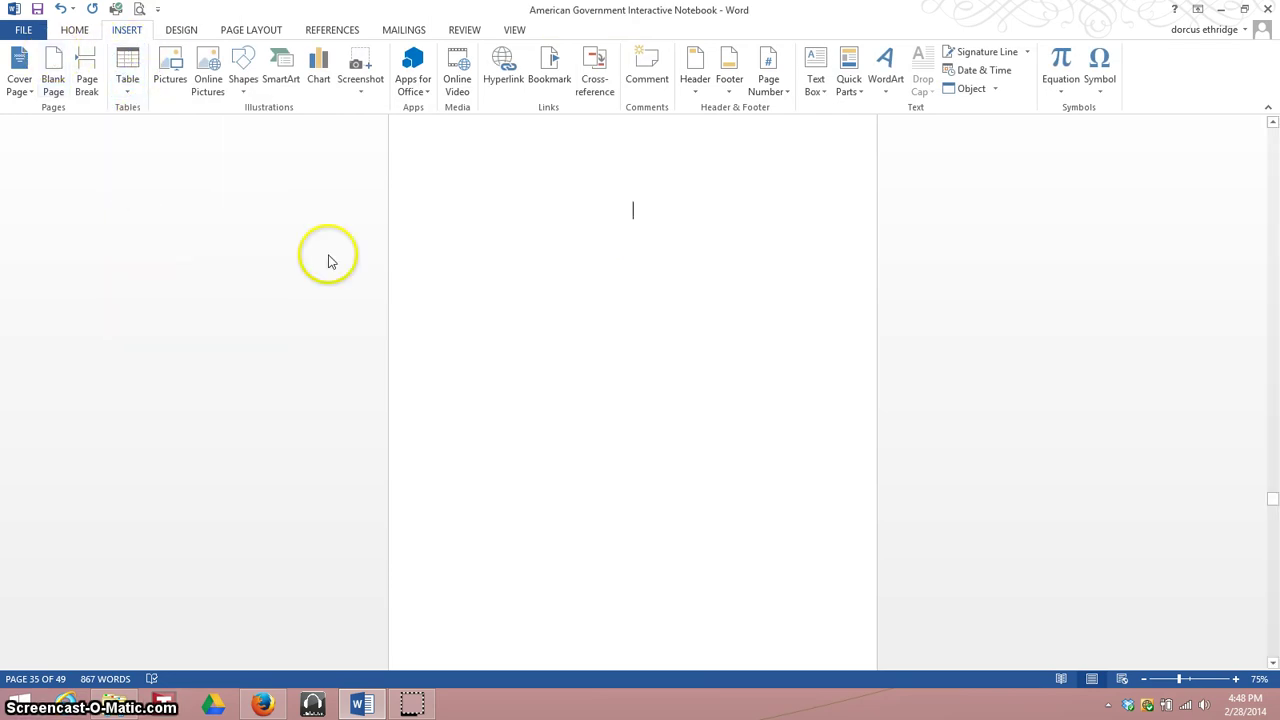
# Step: Stretch the new table down to just above the page footer and distribute its rows evenly
pyautogui.scroll(-2, 644, 360)
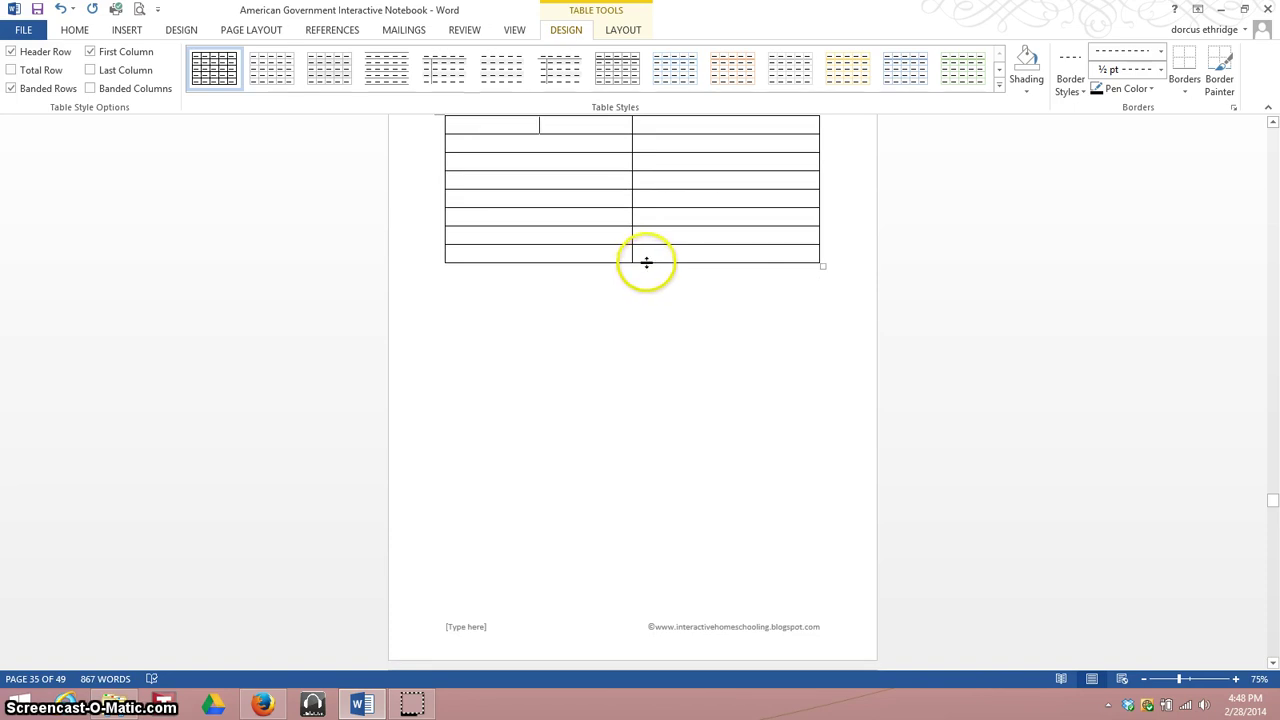
pyautogui.moveTo(646, 262); pyautogui.dragTo(646, 592)
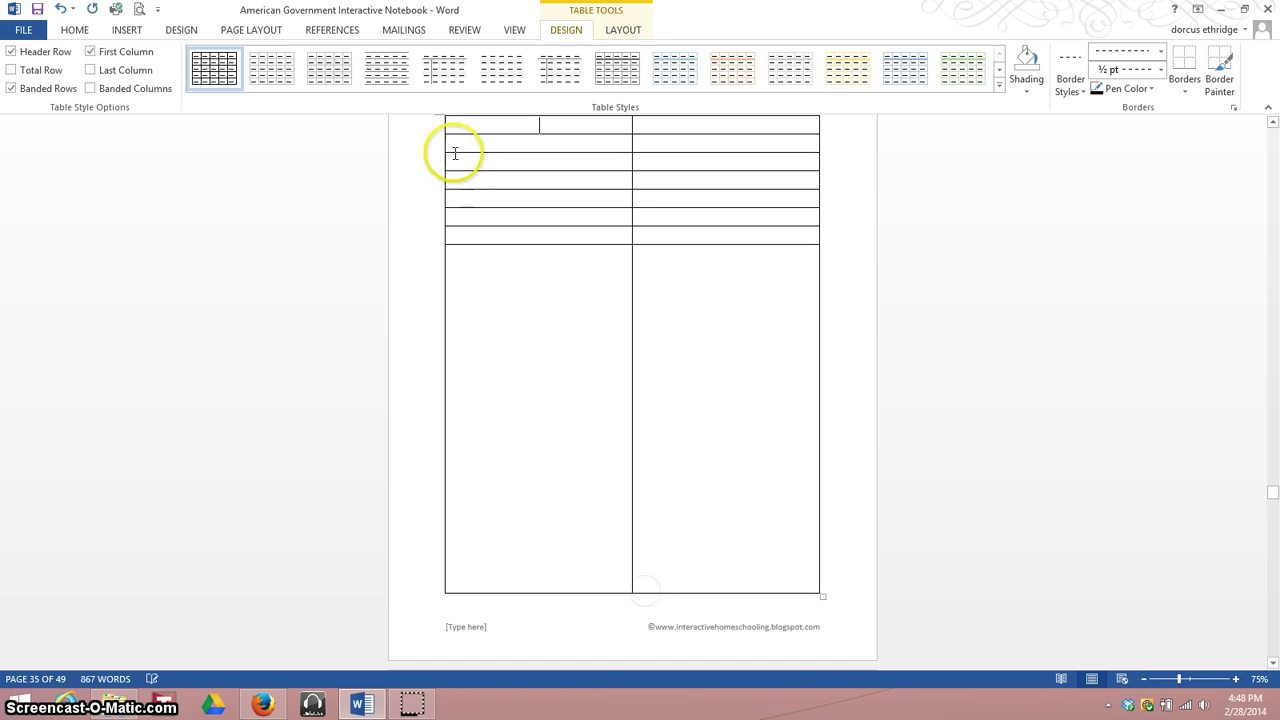
pyautogui.click(431, 133)
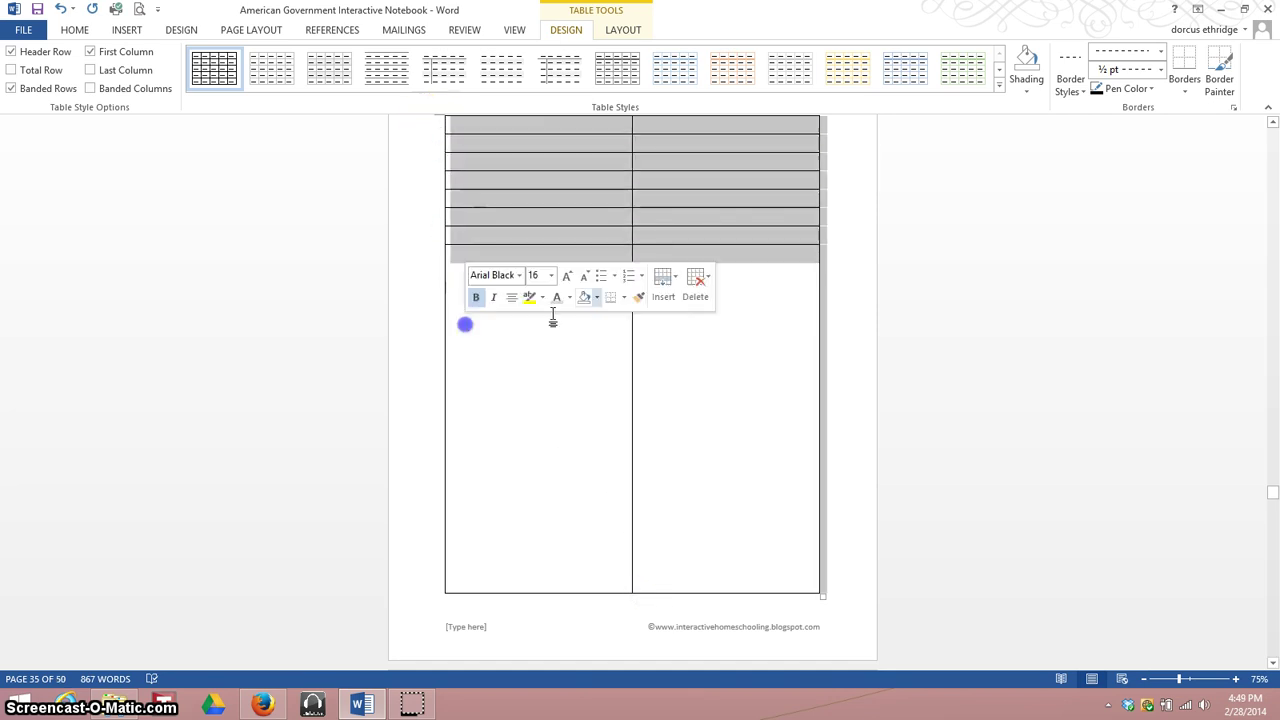
pyautogui.rightClick(752, 258)
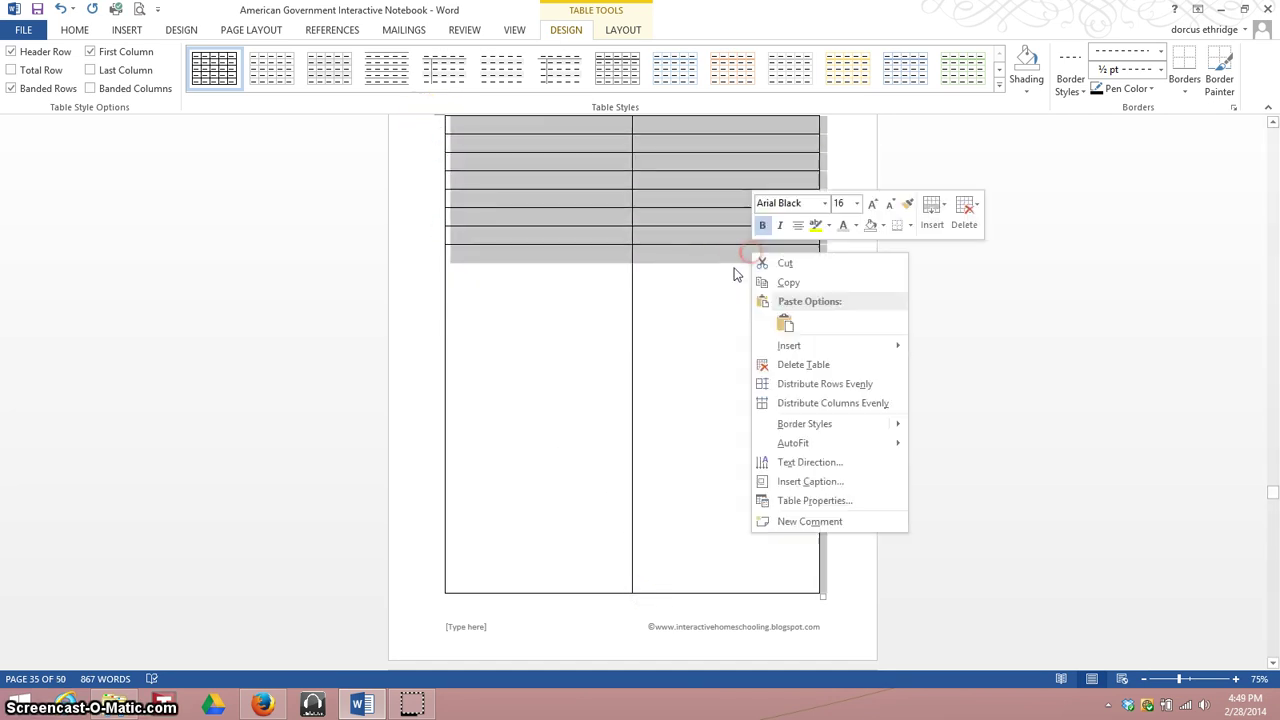
pyautogui.click(791, 381)
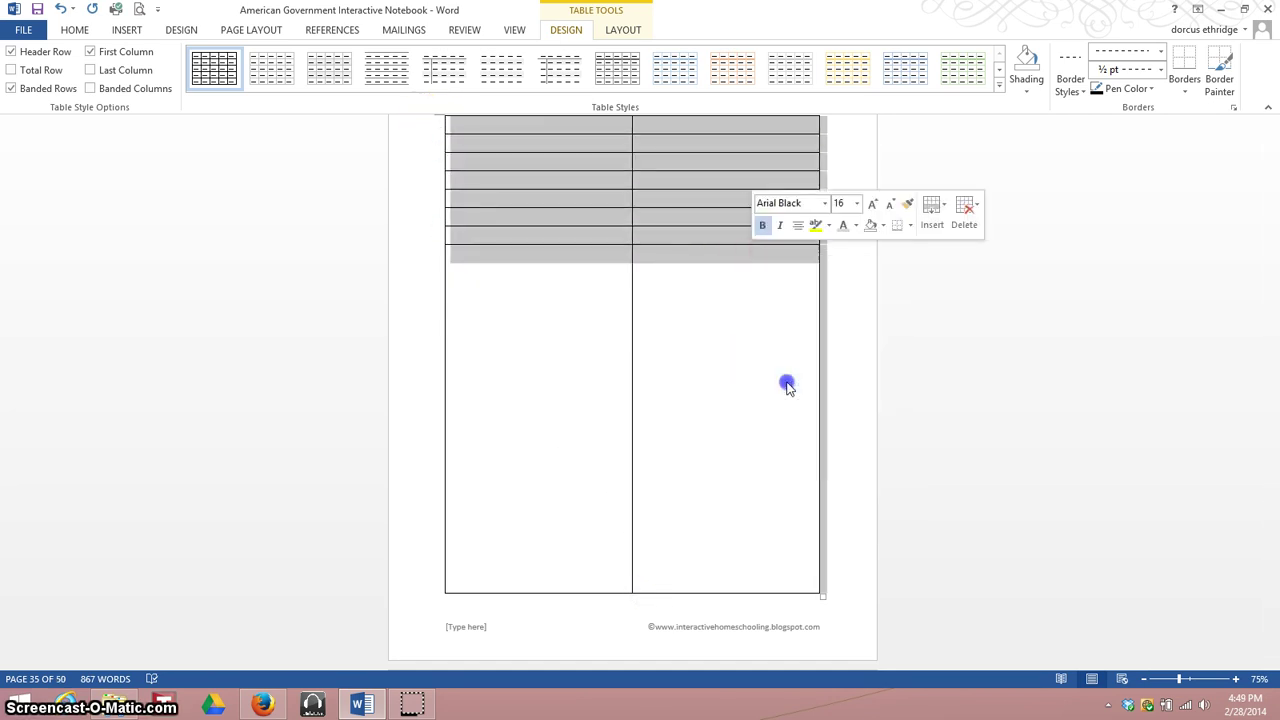
# Step: Narrow both columns of the new table to thin strips on either side of the center line
pyautogui.click(450, 272)
pyautogui.moveTo(445, 272); pyautogui.dragTo(602, 273)
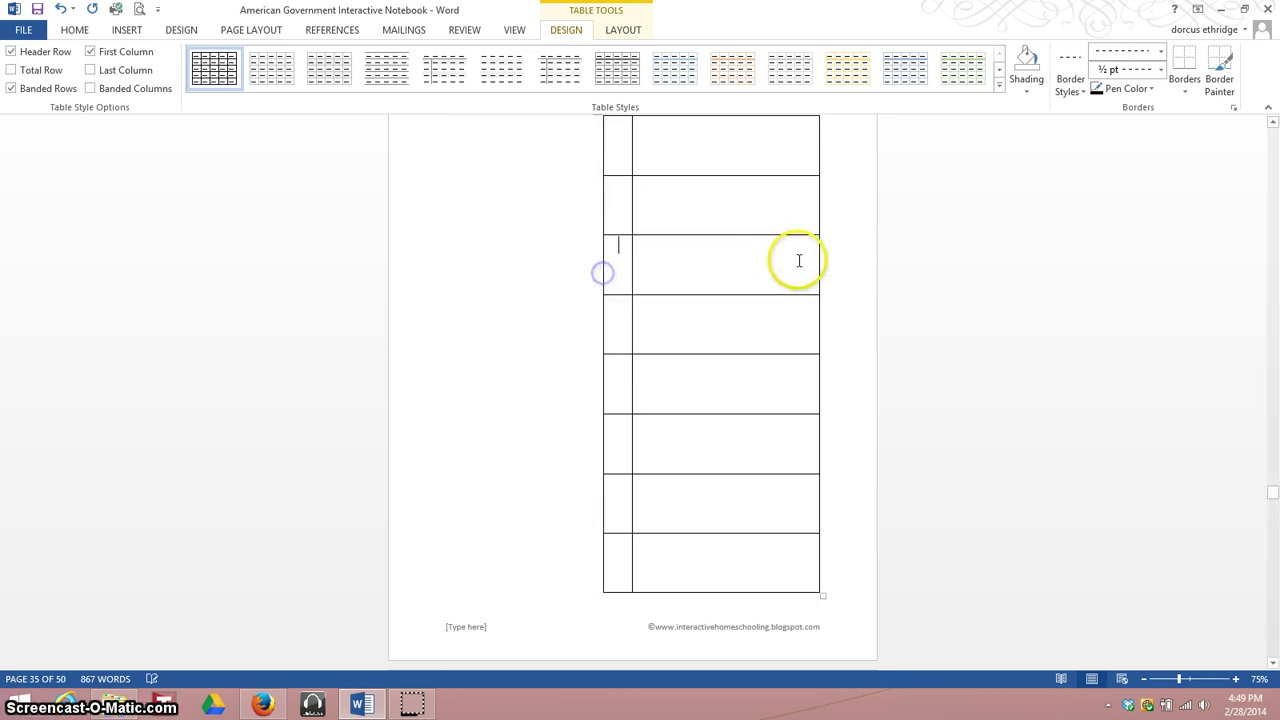
pyautogui.moveTo(819, 260); pyautogui.dragTo(657, 273)
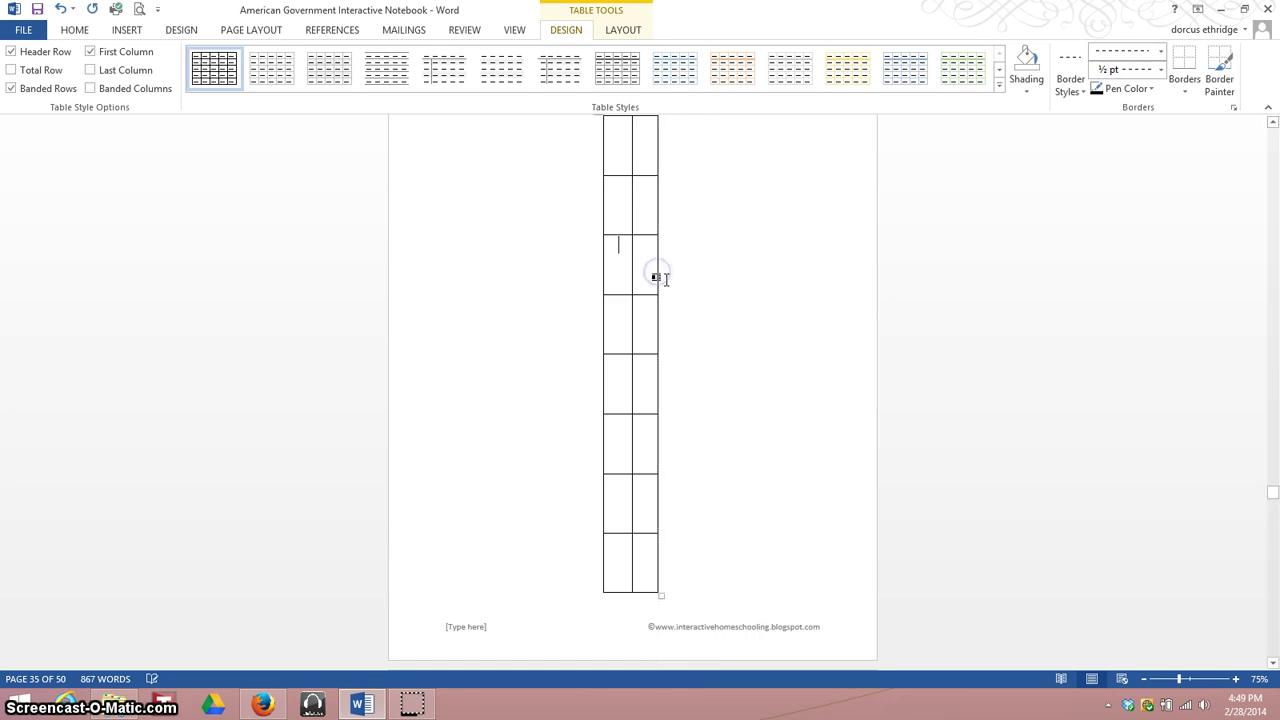
# Step: Remove the outer left and right borders of the narrow table, keeping its center line and horizontal lines
pyautogui.moveTo(623, 149)
pyautogui.mouseDown()
pyautogui.moveTo(666, 266)
pyautogui.moveTo(645, 511)
pyautogui.mouseUp()
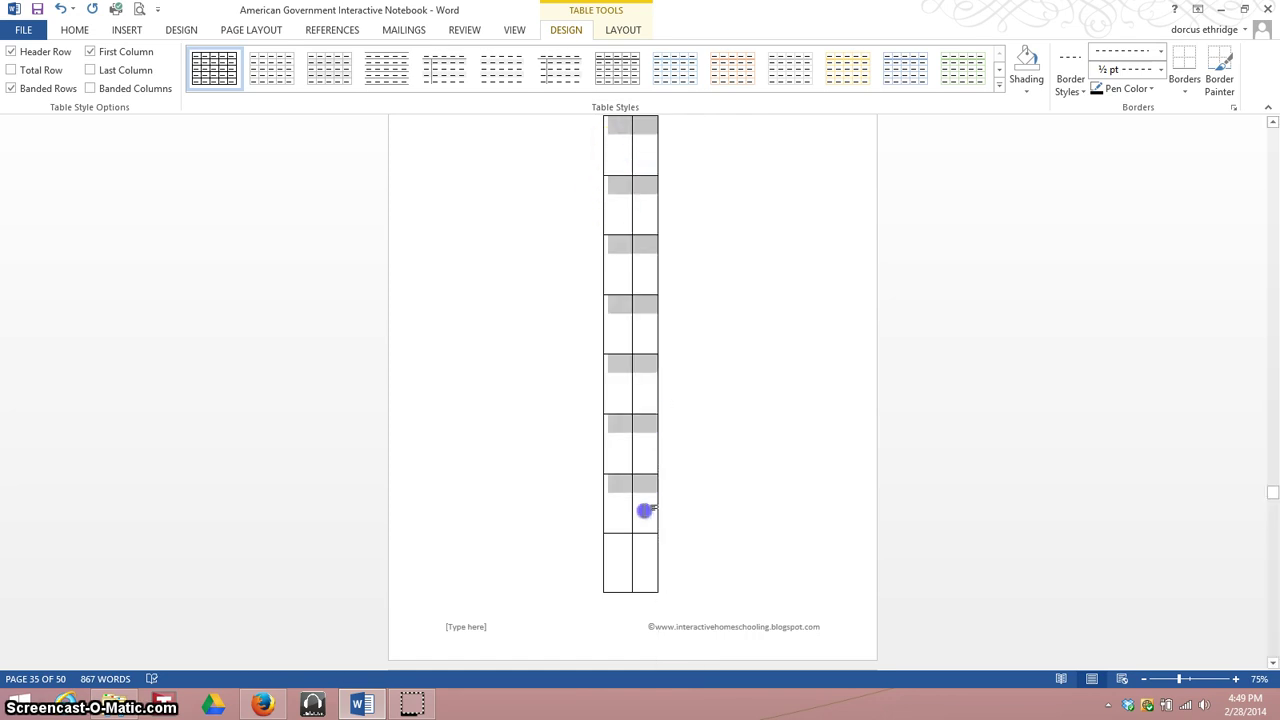
pyautogui.moveTo(648, 556); pyautogui.dragTo(649, 551)
pyautogui.rightClick(646, 431)
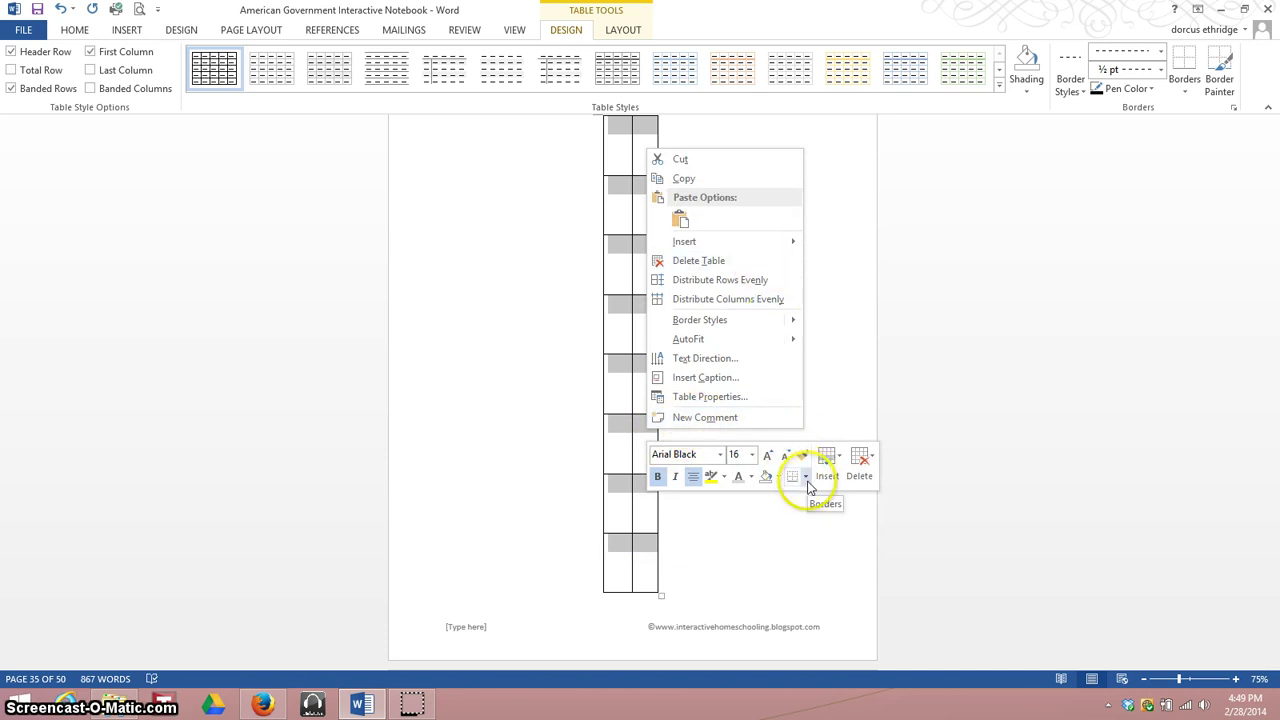
pyautogui.click(806, 478)
pyautogui.click(830, 456)
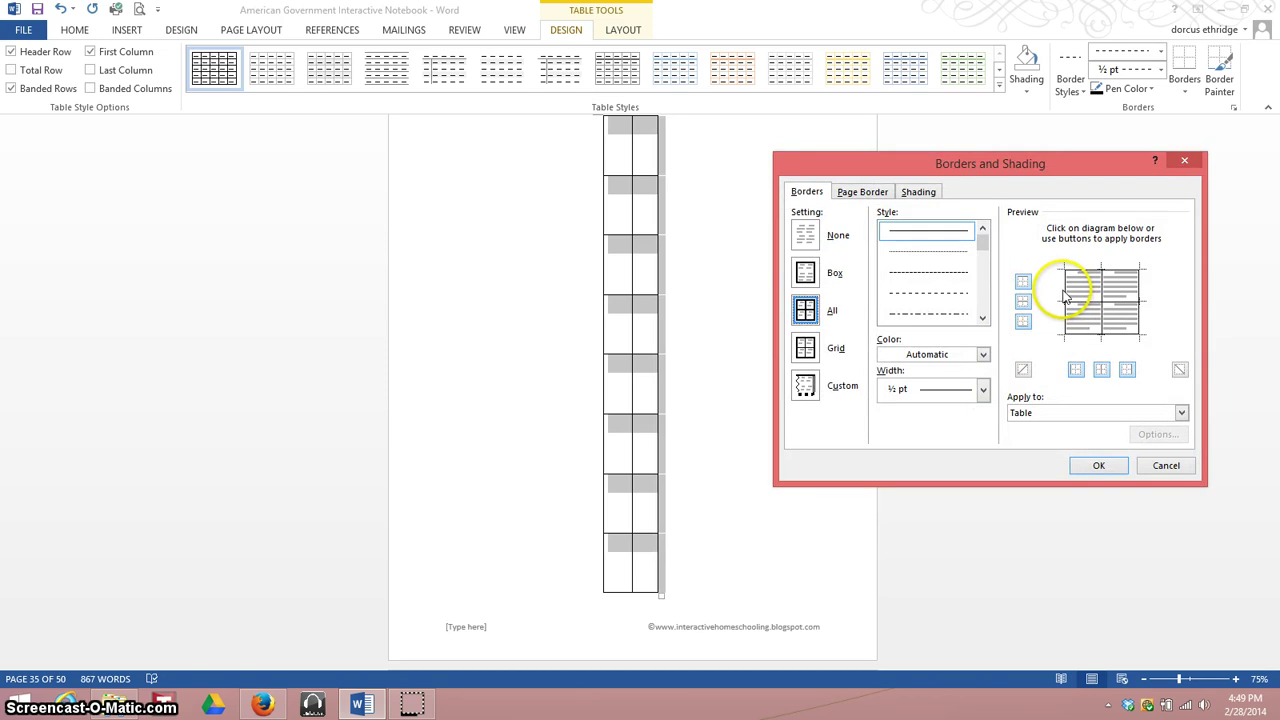
pyautogui.click(1141, 292)
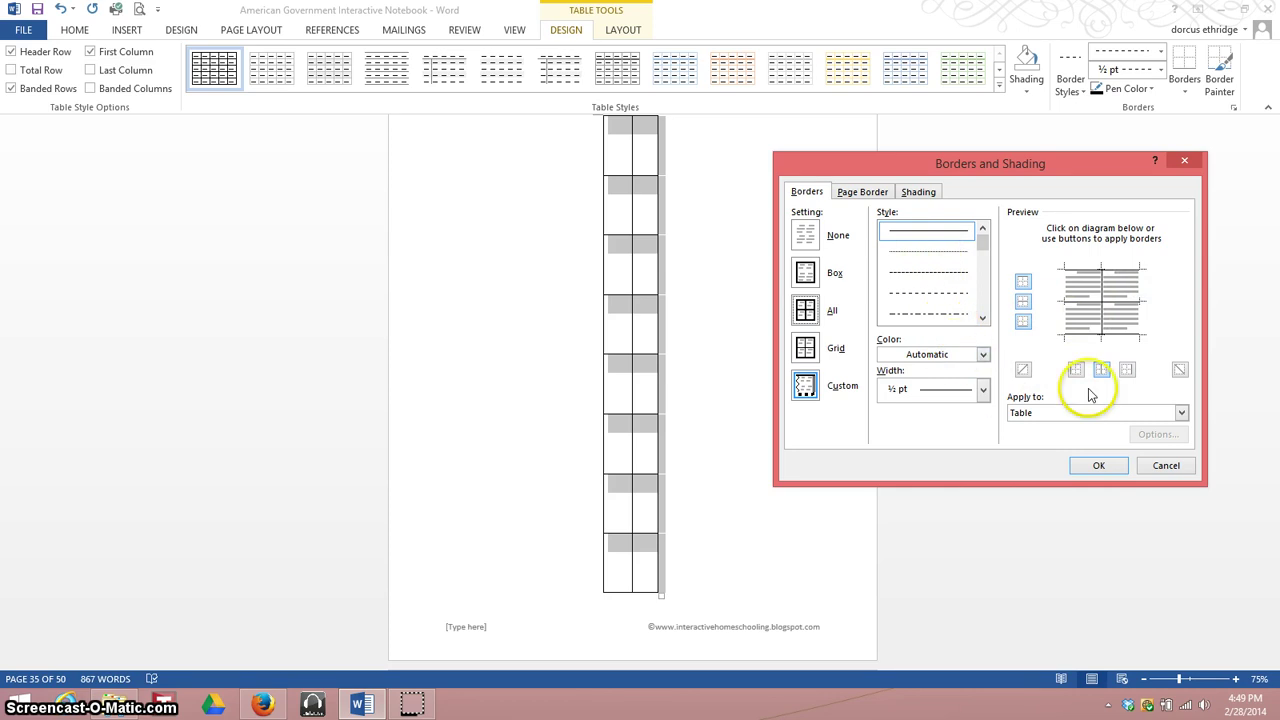
pyautogui.click(1096, 465)
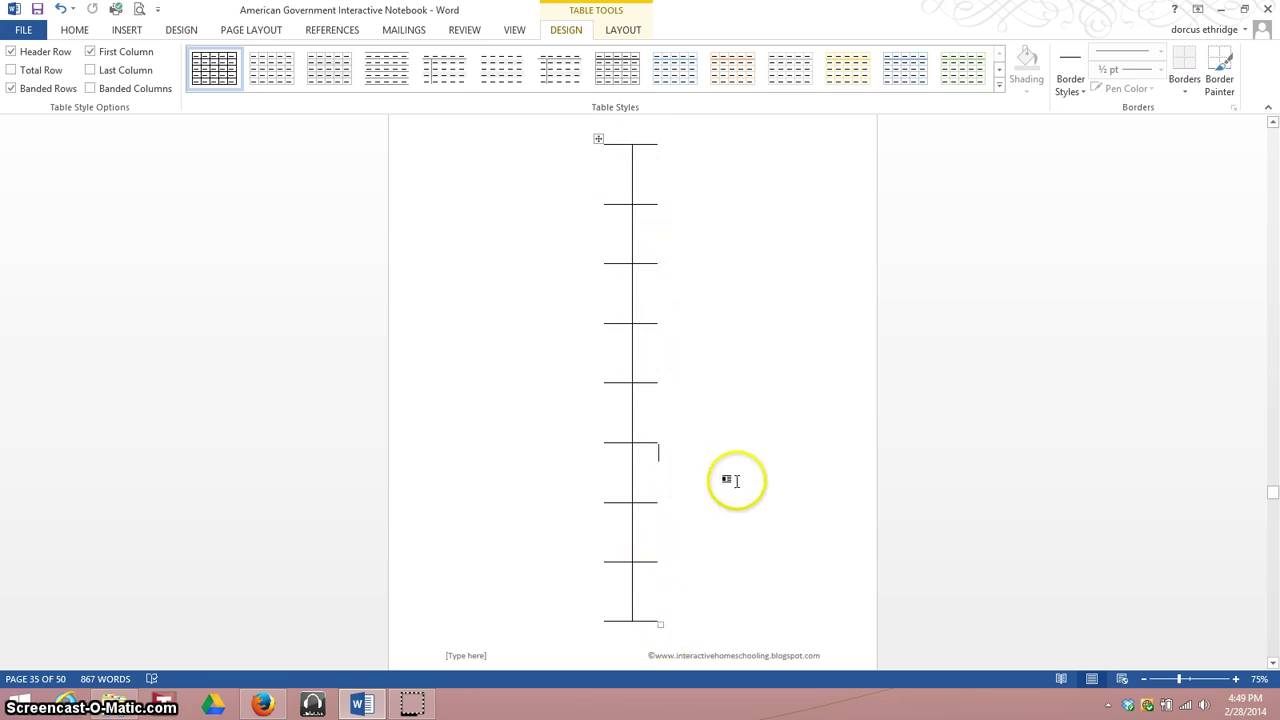
# Step: Delete the whole narrow table from the page and return to the Article 1 table
pyautogui.scroll(-1, 755, 452)
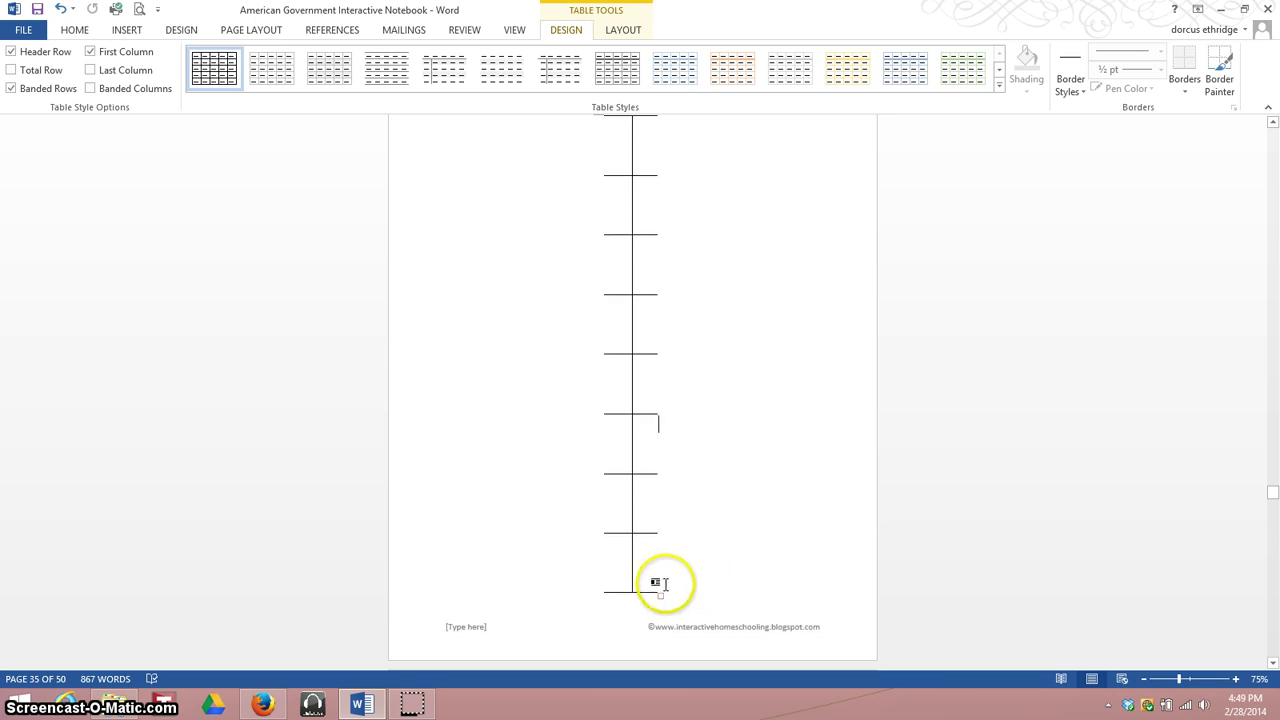
pyautogui.moveTo(629, 530); pyautogui.dragTo(613, 157)
pyautogui.scroll(1, 800, 320)
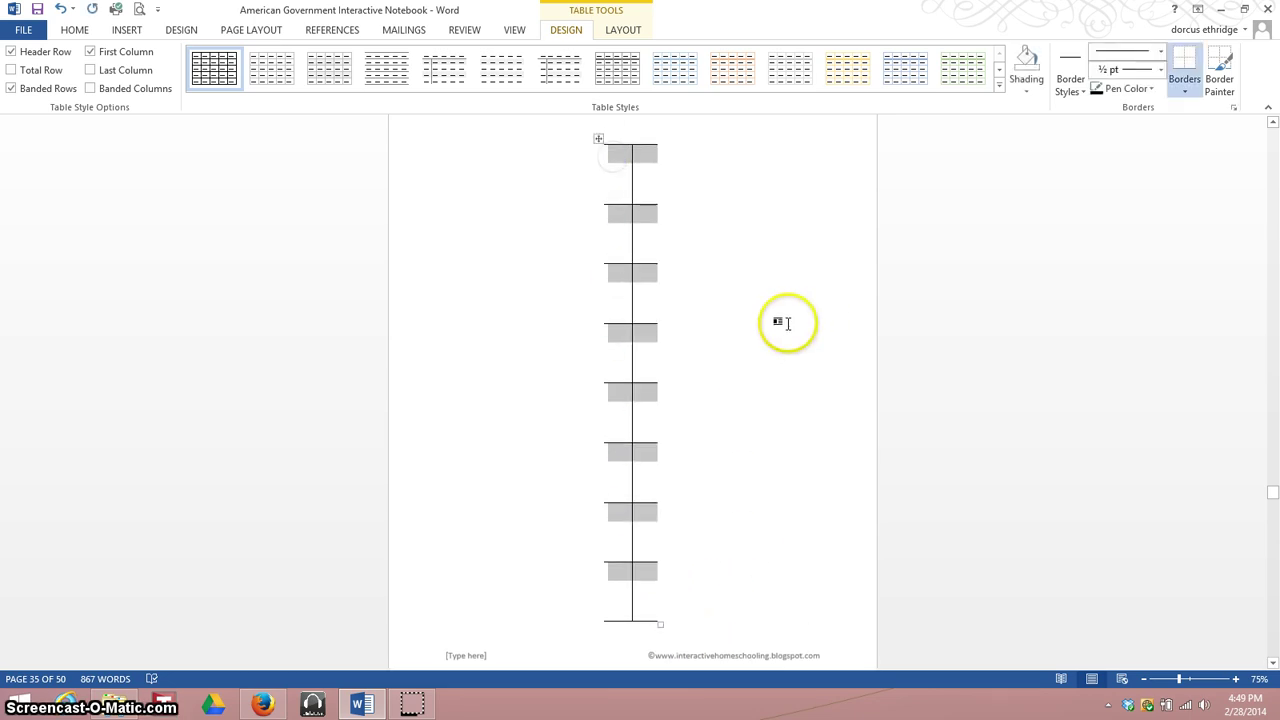
pyautogui.rightClick(638, 198)
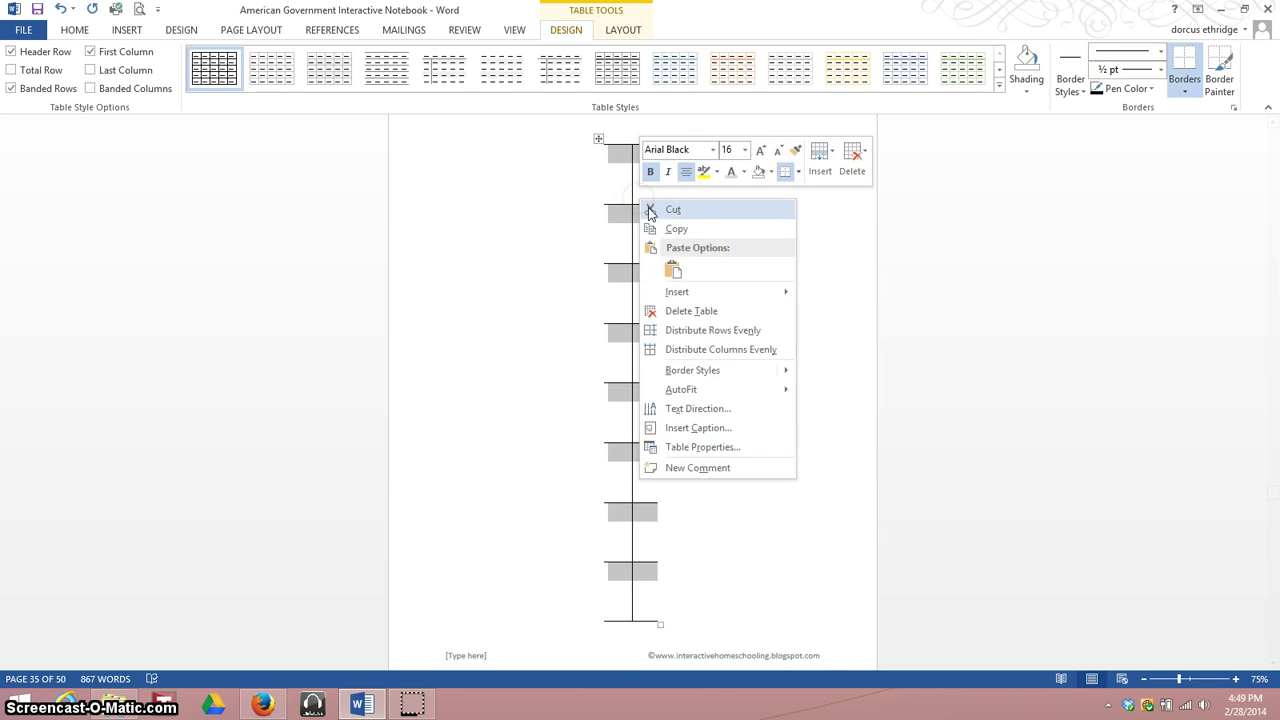
pyautogui.click(697, 311)
pyautogui.scroll(4, 706, 486)
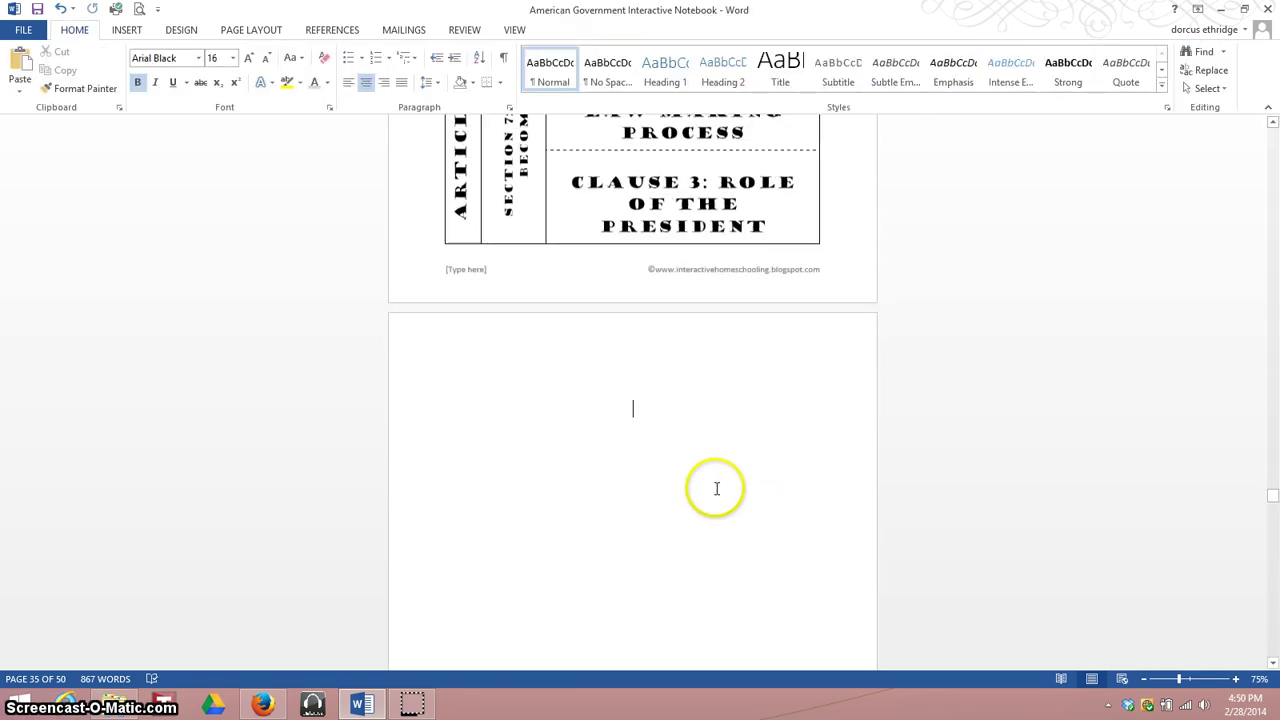
pyautogui.scroll(5, 716, 488)
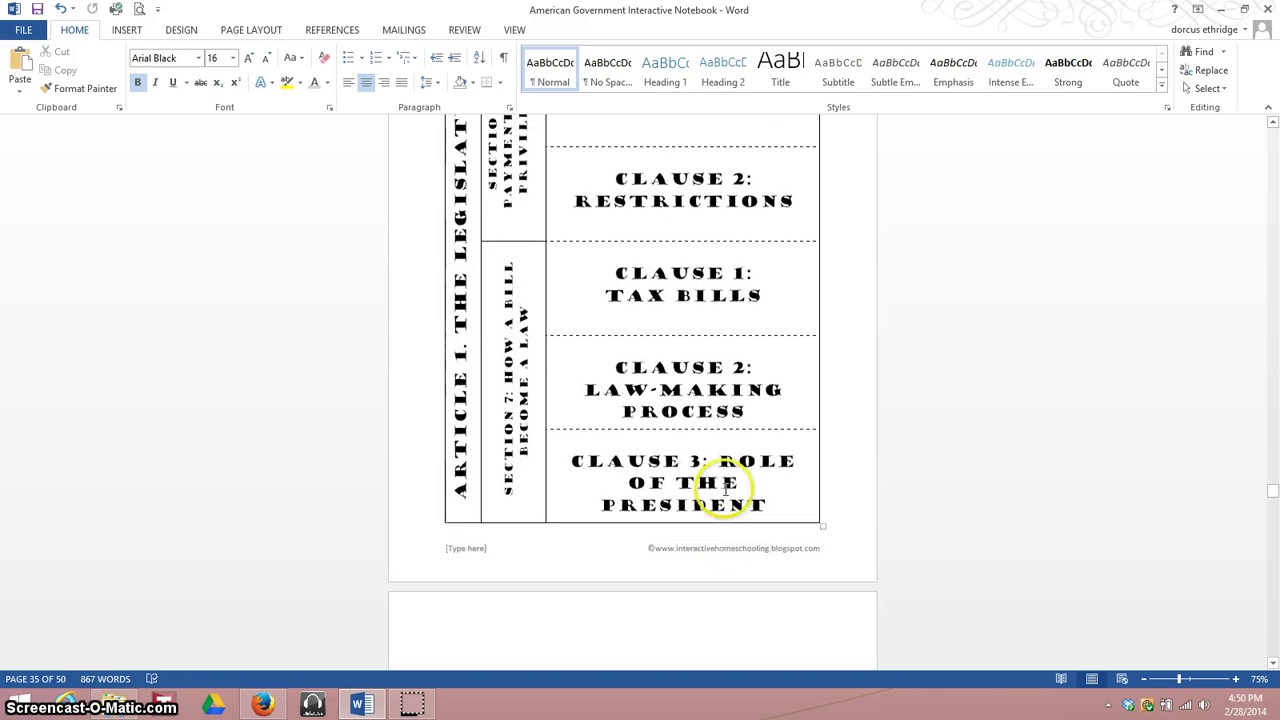
pyautogui.scroll(2, 727, 488)
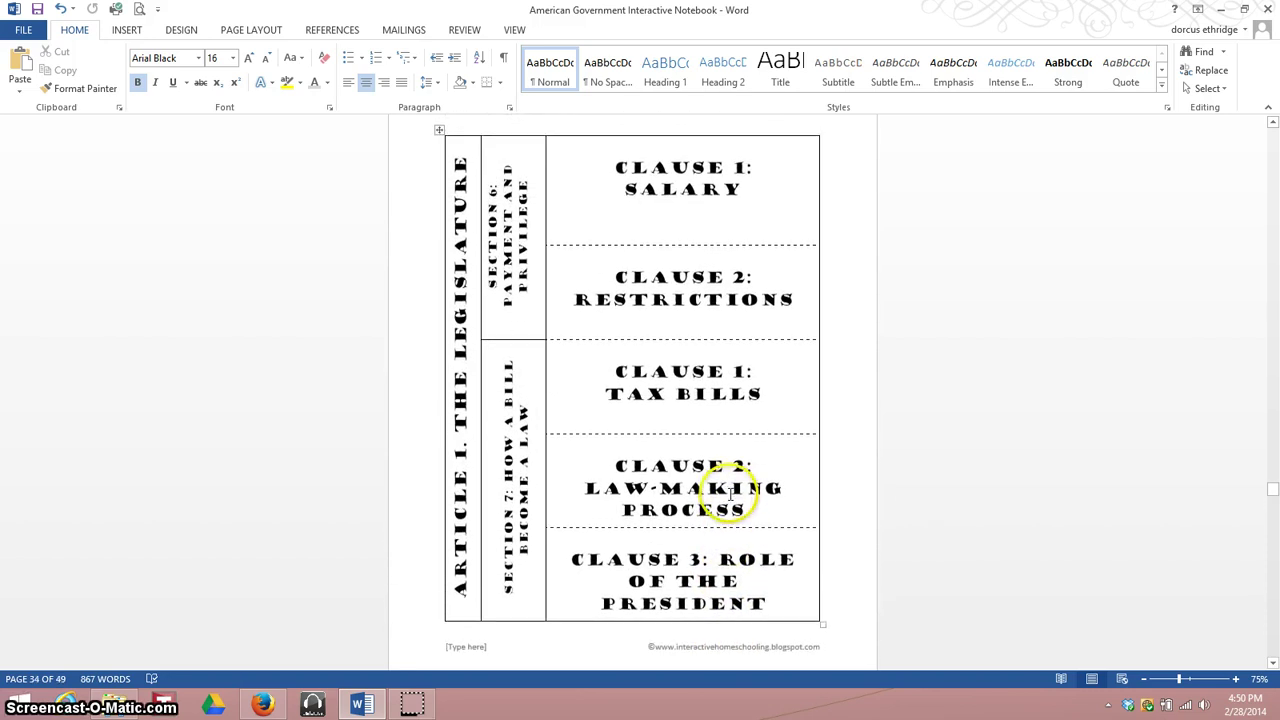